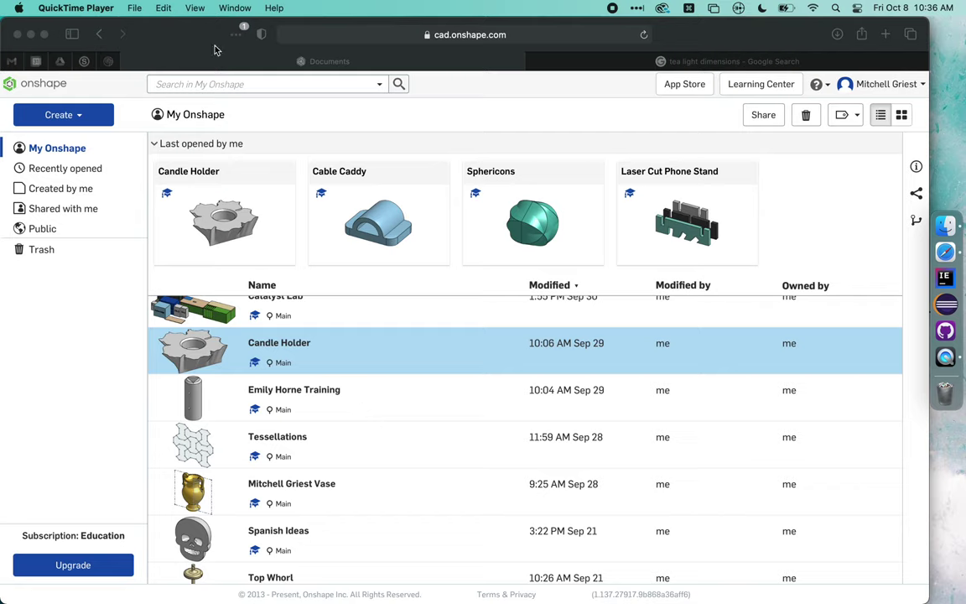
Open the Candle Holder document and inspect the flower model from underside, top and oblique angles.
{"action": "left_click", "coordinate": [191, 38]}
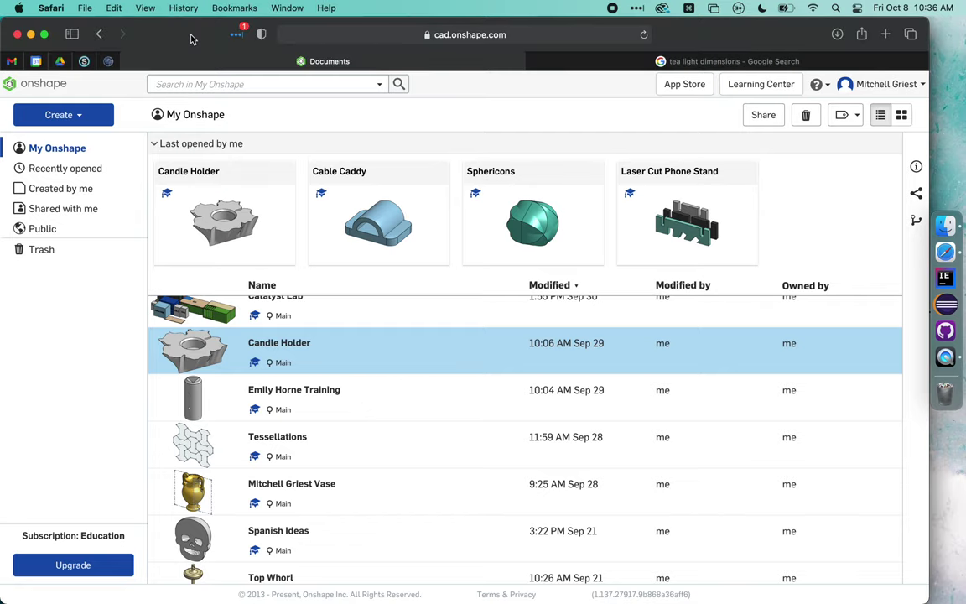
{"action": "left_click", "coordinate": [198, 176]}
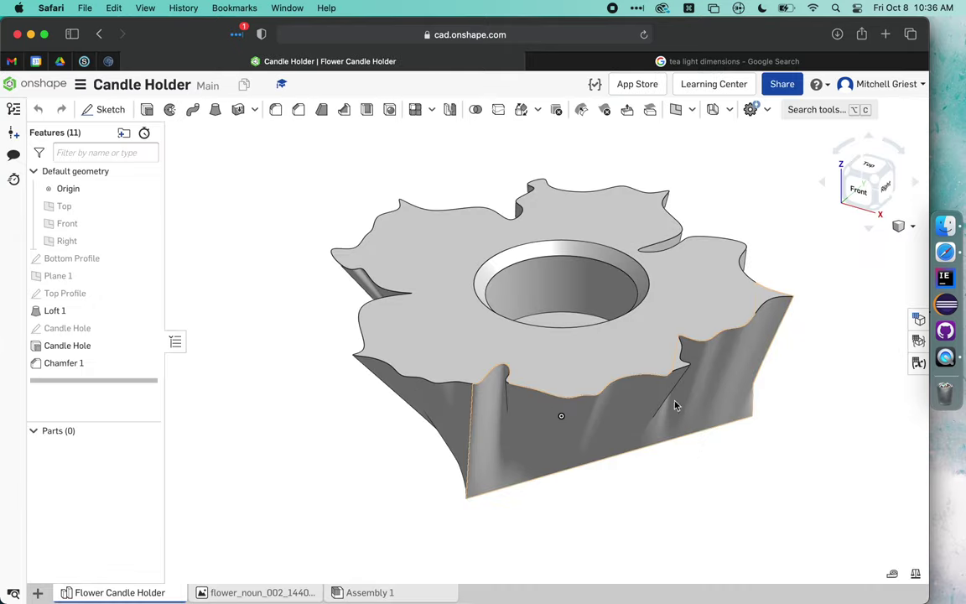
{"action": "right_click_drag", "start_coordinate": [738, 518], "coordinate": [738, 403]}
{"action": "key", "text": "shift+7"}
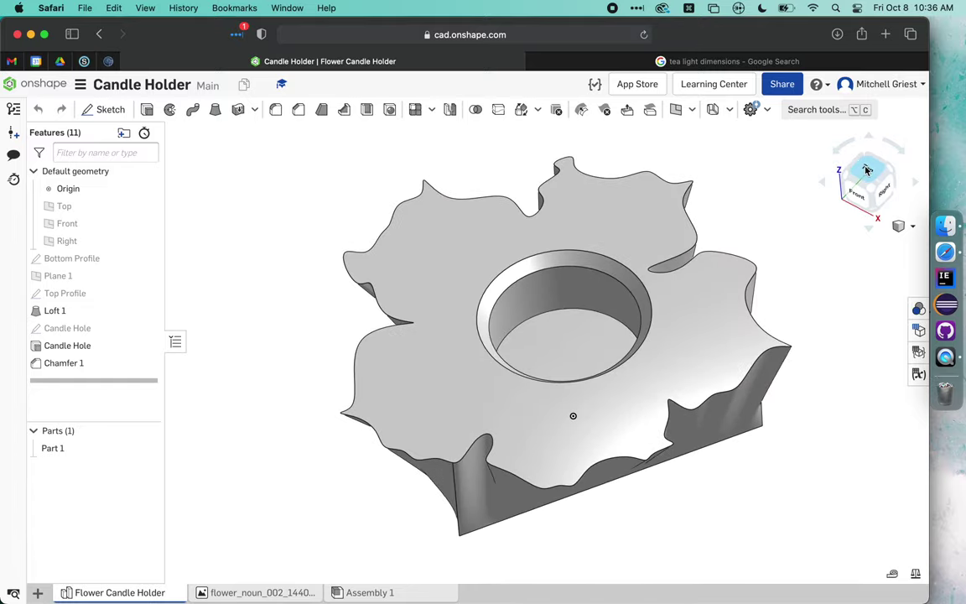
{"action": "left_click", "coordinate": [856, 177]}
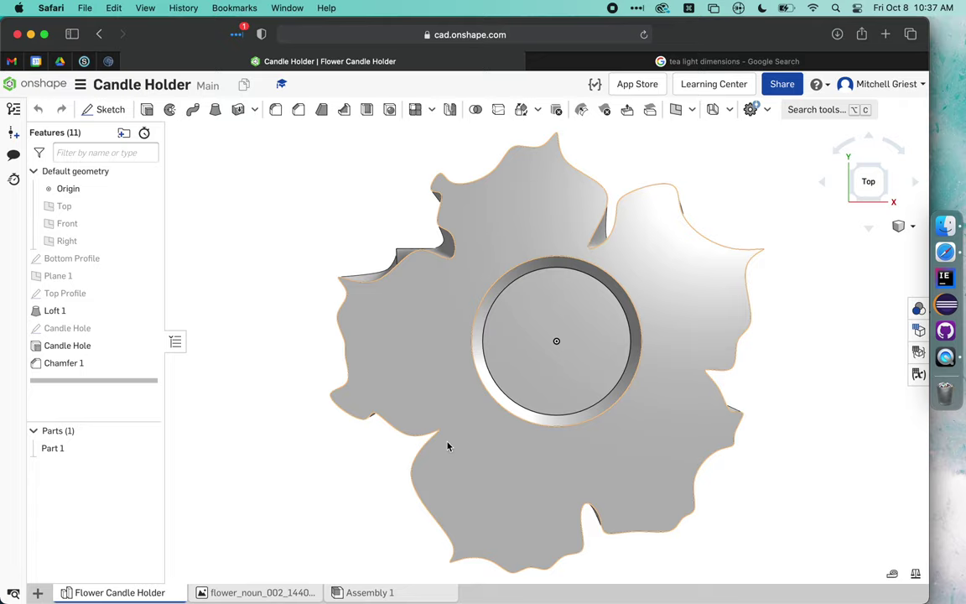
{"action": "right_click_drag", "start_coordinate": [352, 459], "coordinate": [353, 415]}
{"action": "right_click_drag", "start_coordinate": [796, 161], "coordinate": [750, 111]}
{"action": "left_click", "coordinate": [729, 62]}
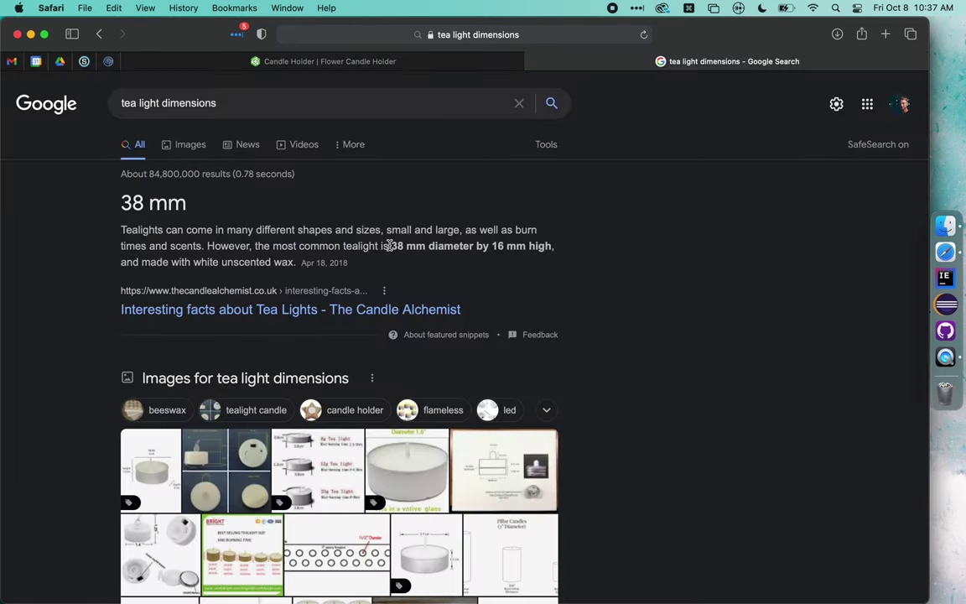
{"action": "left_click_drag", "start_coordinate": [391, 246], "coordinate": [541, 243]}
{"action": "left_click", "coordinate": [445, 244]}
{"action": "left_click", "coordinate": [442, 62]}
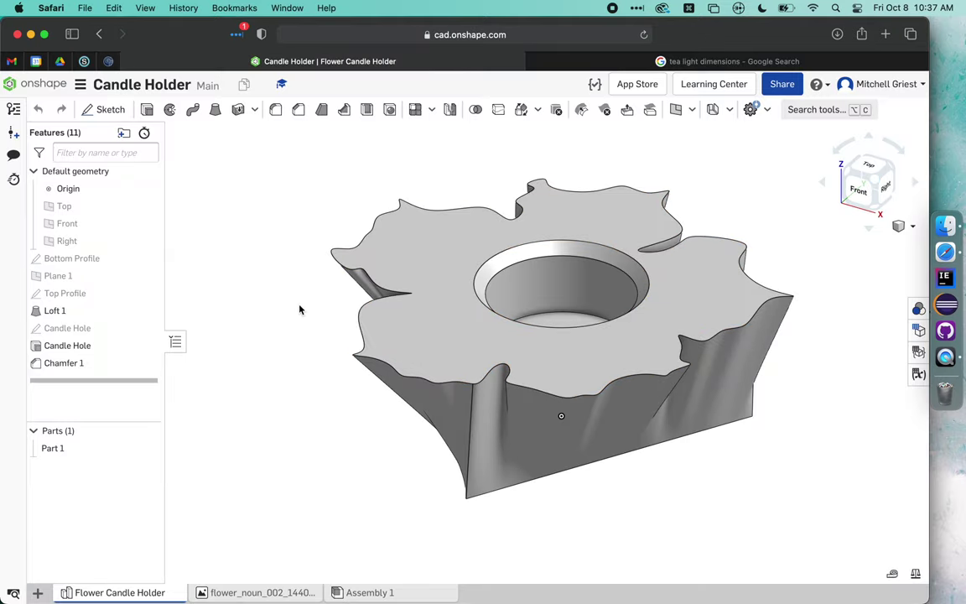
View the candle holder from below and front, then go back to the Documents page.
{"action": "right_click_drag", "start_coordinate": [448, 436], "coordinate": [524, 362]}
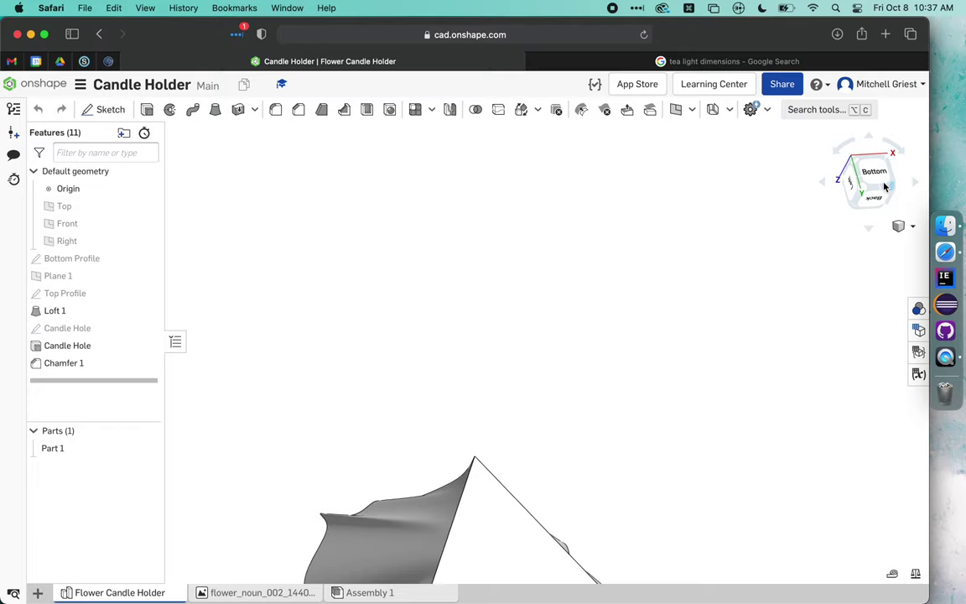
{"action": "left_click", "coordinate": [869, 172]}
{"action": "right_click_drag", "start_coordinate": [736, 254], "coordinate": [728, 333]}
{"action": "left_click", "coordinate": [886, 164]}
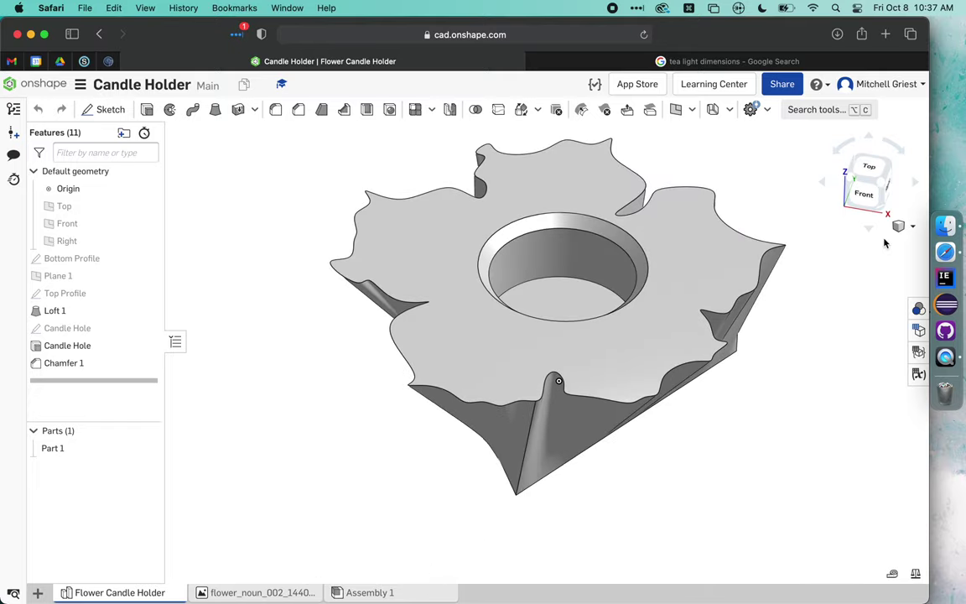
{"action": "right_click_drag", "start_coordinate": [884, 242], "coordinate": [186, 178]}
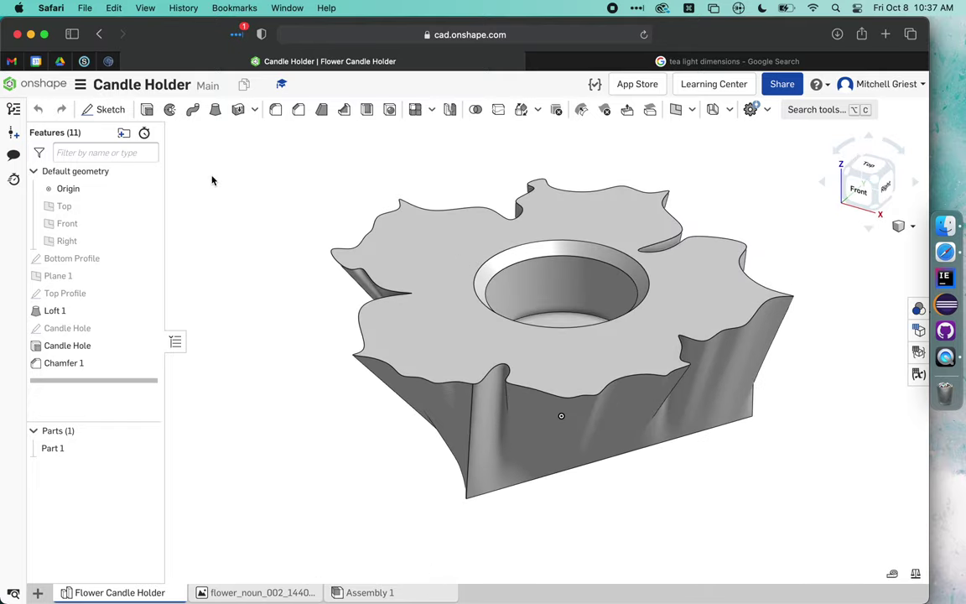
{"action": "left_click", "coordinate": [26, 85]}
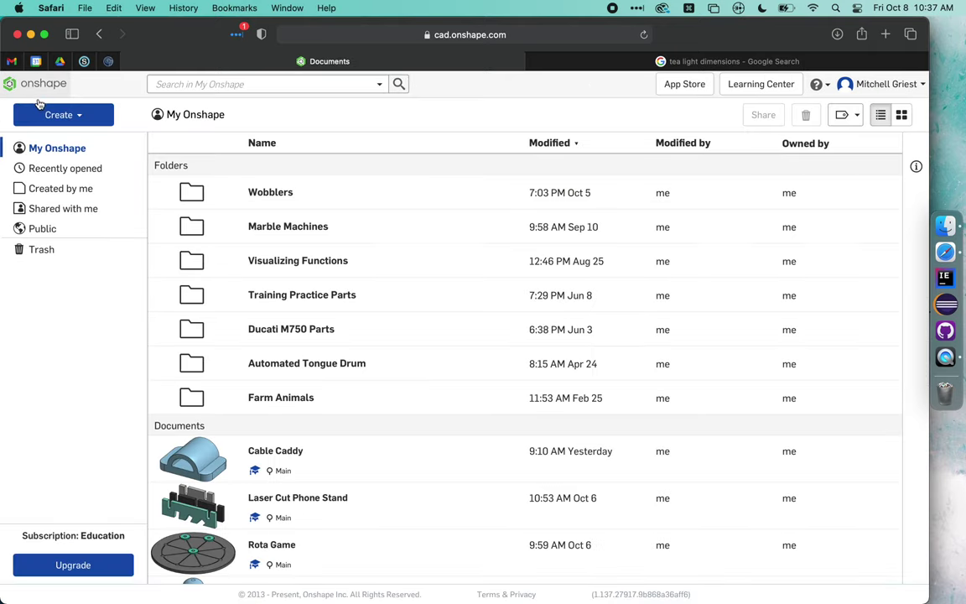
{"action": "left_click", "coordinate": [100, 114]}
Create a new document named with the owner's name followed by 'Votive'.
{"action": "left_click", "coordinate": [67, 140]}
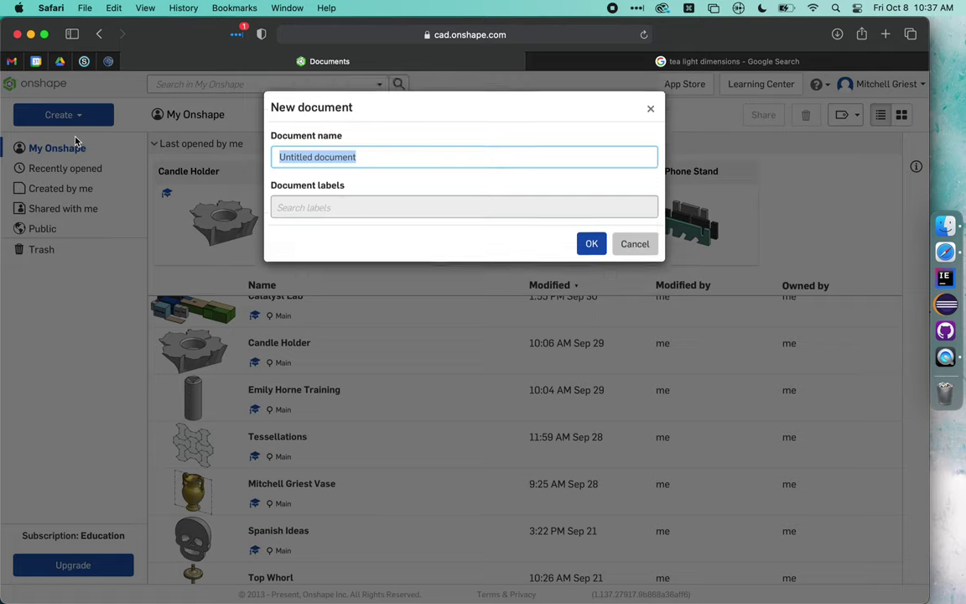
{"action": "type", "text": "Voti"}
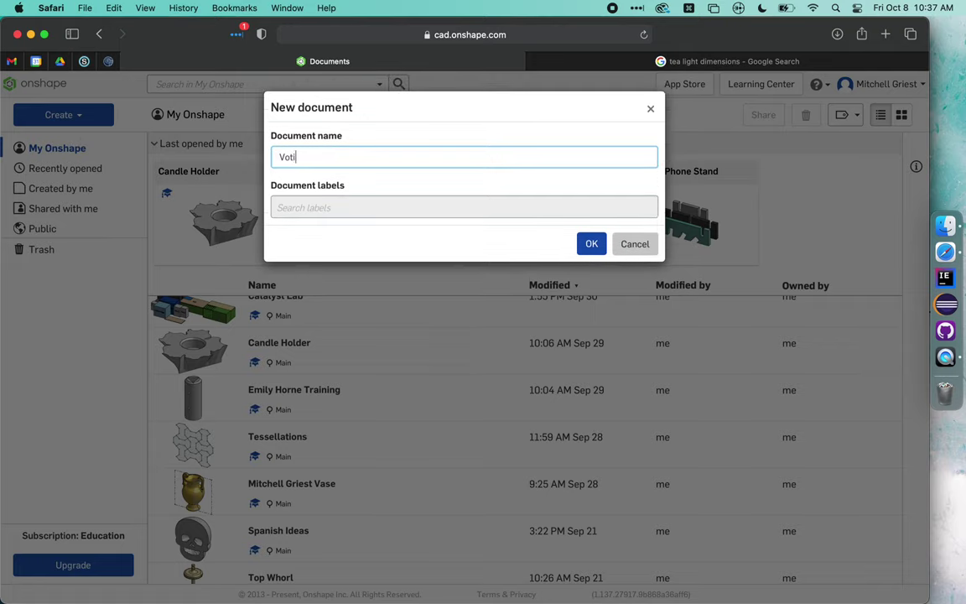
{"action": "type", "text": "ve"}
{"action": "key", "text": "BackSpace"}
{"action": "key", "text": "BackSpace"}
{"action": "key", "text": "BackSpace"}
{"action": "key", "text": "BackSpace"}
{"action": "key", "text": "BackSpace"}
{"action": "key", "text": "BackSpace"}
{"action": "type", "text": "Mitchell Griest Vo"}
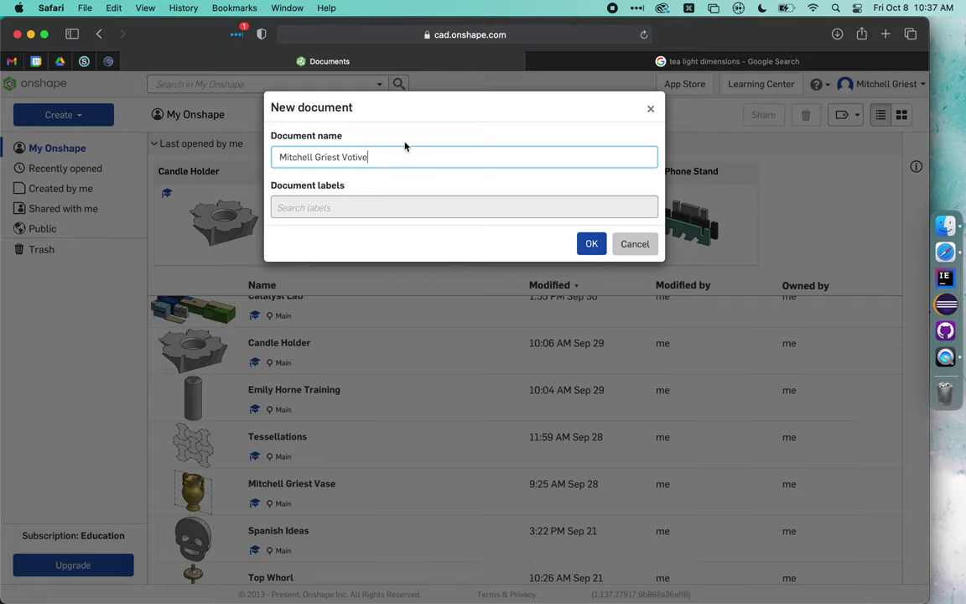
{"action": "left_click", "coordinate": [593, 244]}
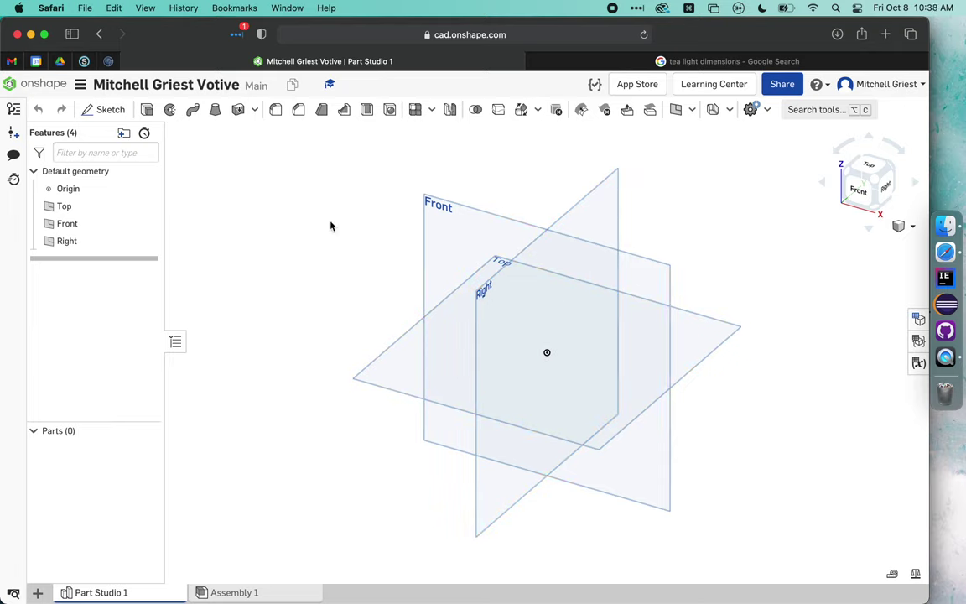
Select and clear the default planes, ending with only the Top plane selected.
{"action": "left_click", "coordinate": [388, 388]}
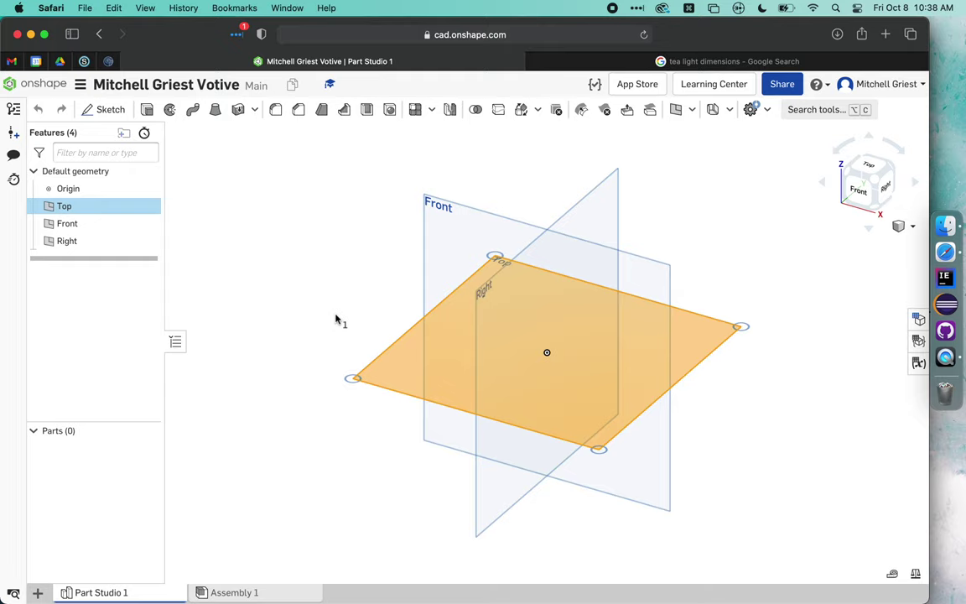
{"action": "left_click", "coordinate": [437, 255]}
{"action": "left_click", "coordinate": [490, 277]}
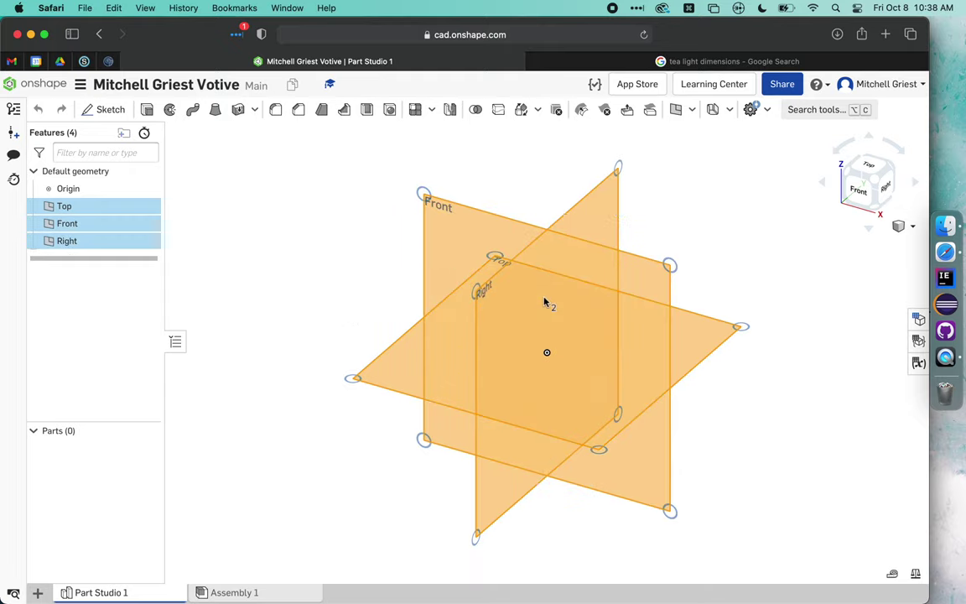
{"action": "left_click", "coordinate": [291, 303]}
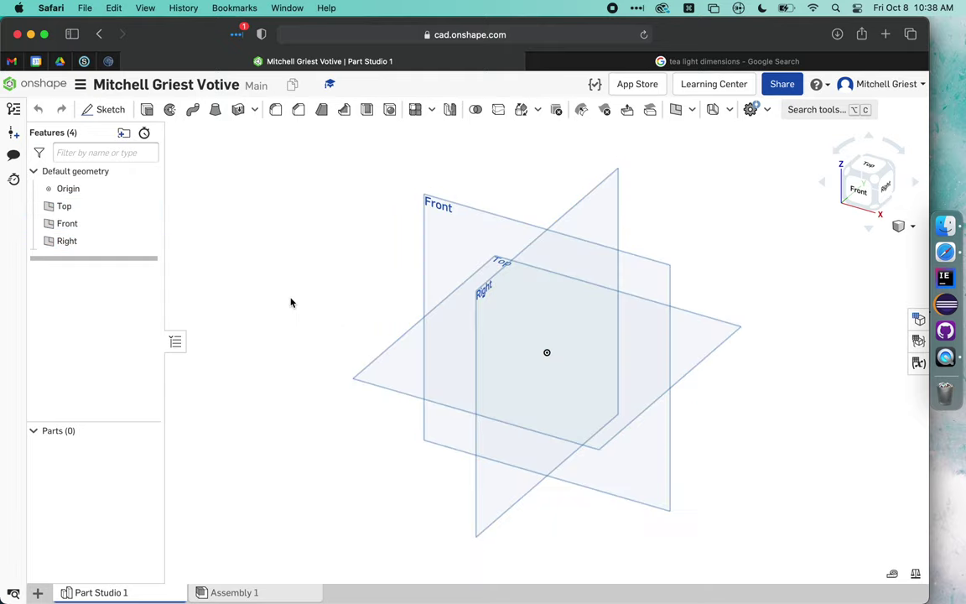
{"action": "left_click", "coordinate": [474, 336]}
{"action": "left_click", "coordinate": [483, 294]}
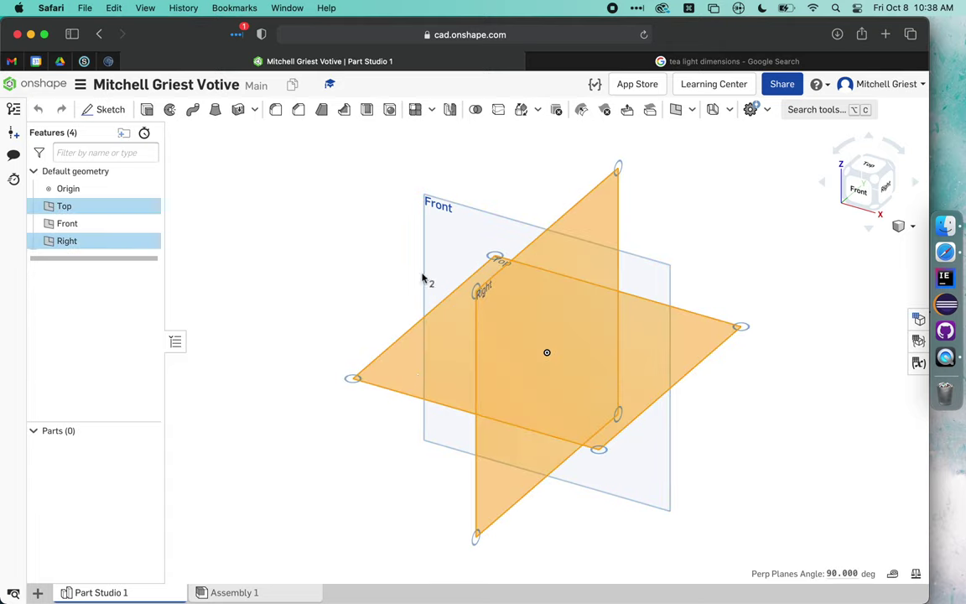
{"action": "key", "text": "Escape"}
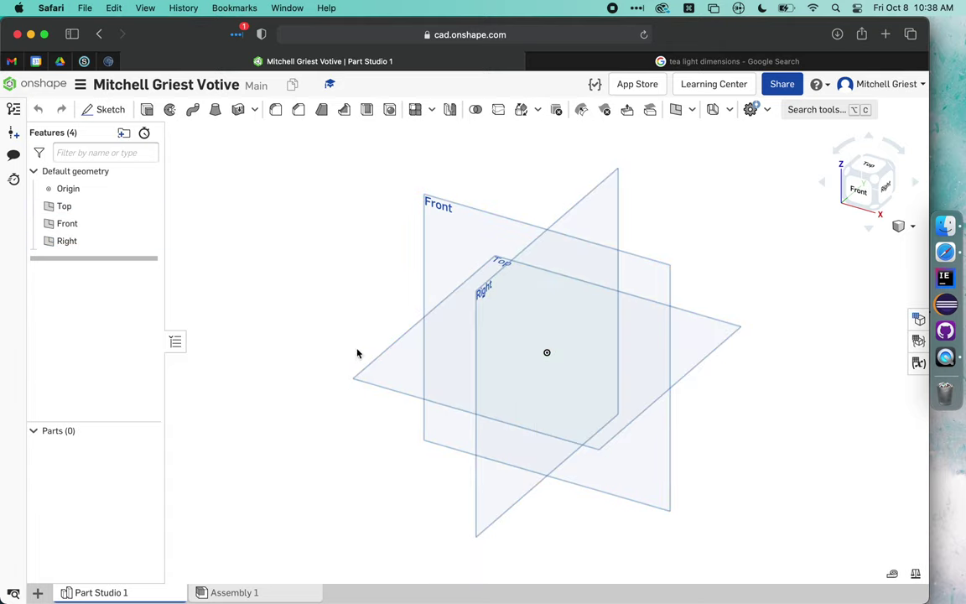
{"action": "left_click", "coordinate": [408, 391]}
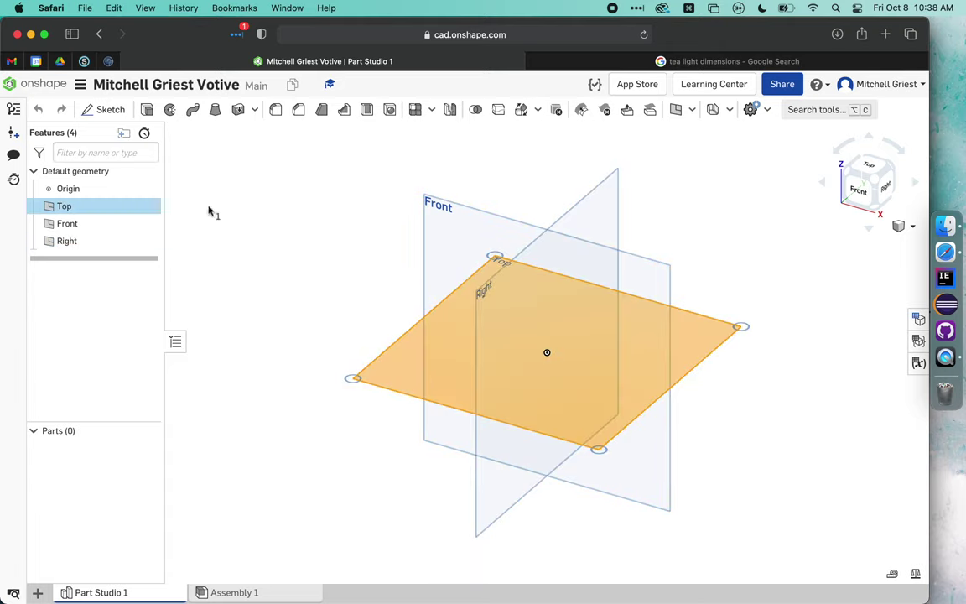
Start Sketch 1 on the Top plane, accept centimeter workspace units, and reopen the sketch.
{"action": "left_click", "coordinate": [111, 112]}
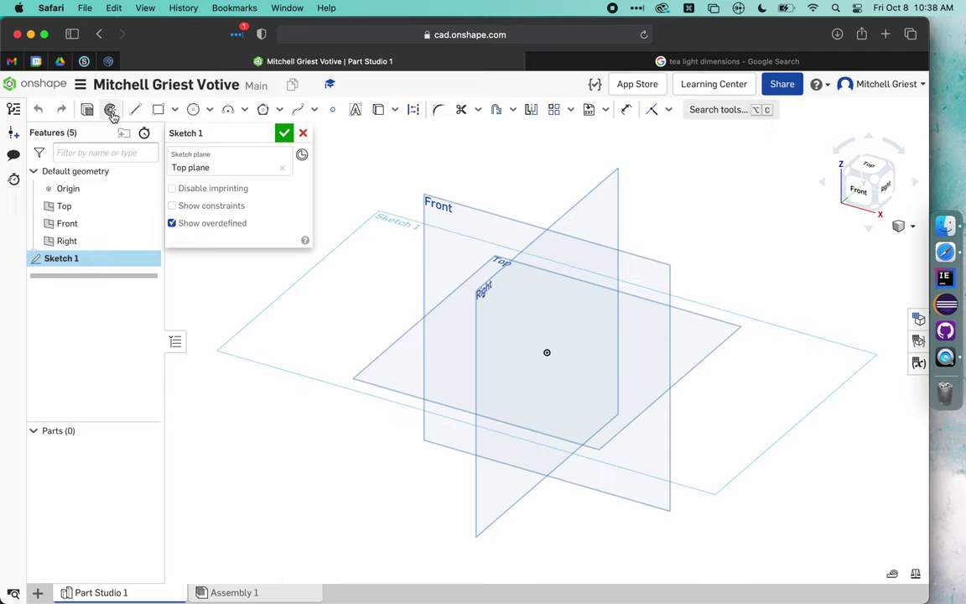
{"action": "key", "text": "n"}
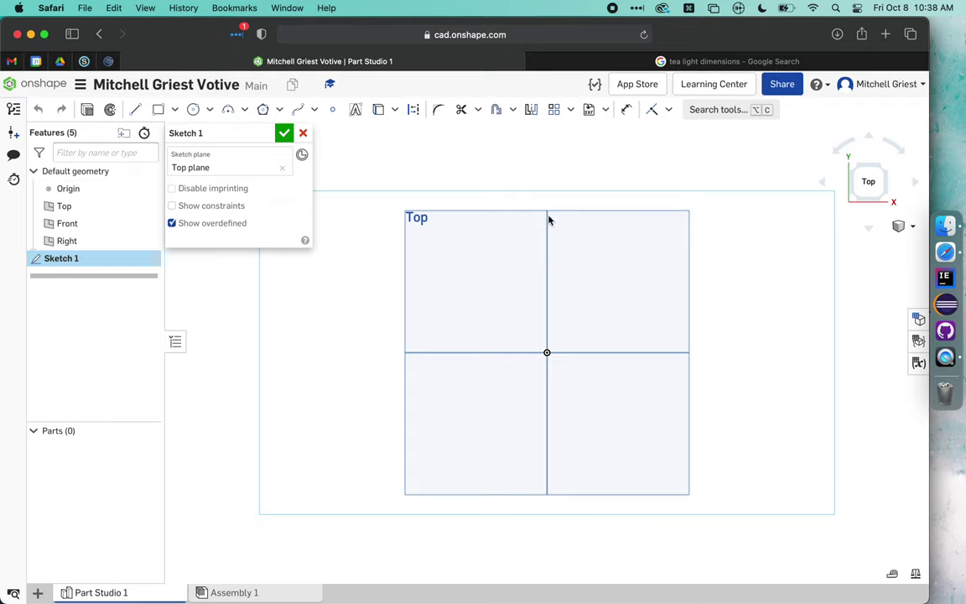
{"action": "left_click", "coordinate": [81, 85]}
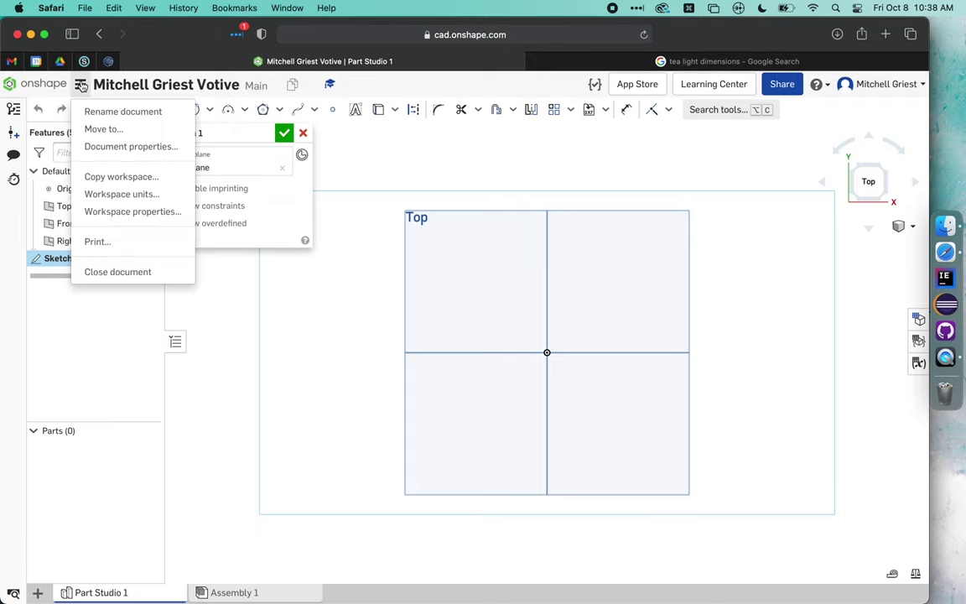
{"action": "left_click", "coordinate": [122, 194]}
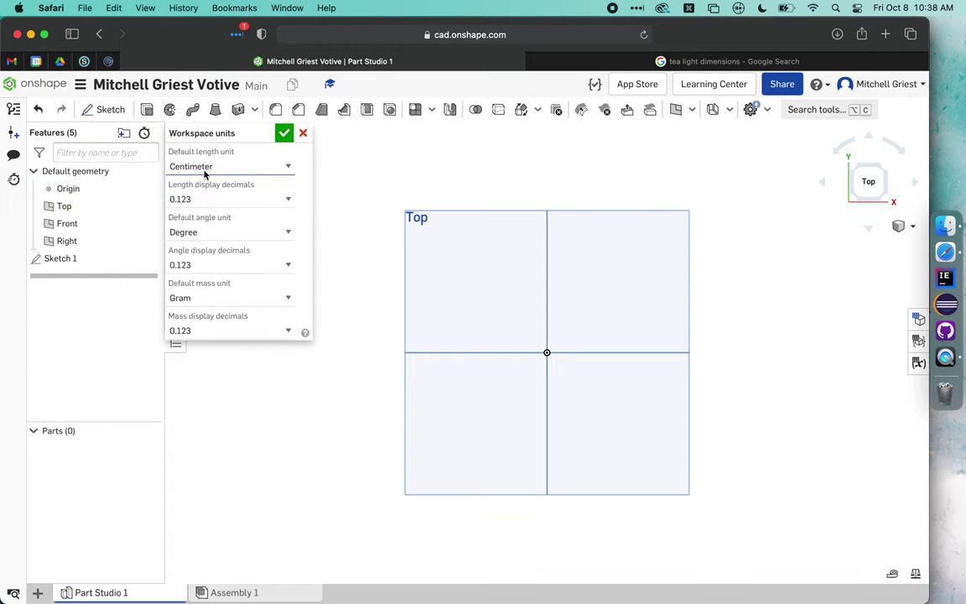
{"action": "left_click", "coordinate": [285, 132]}
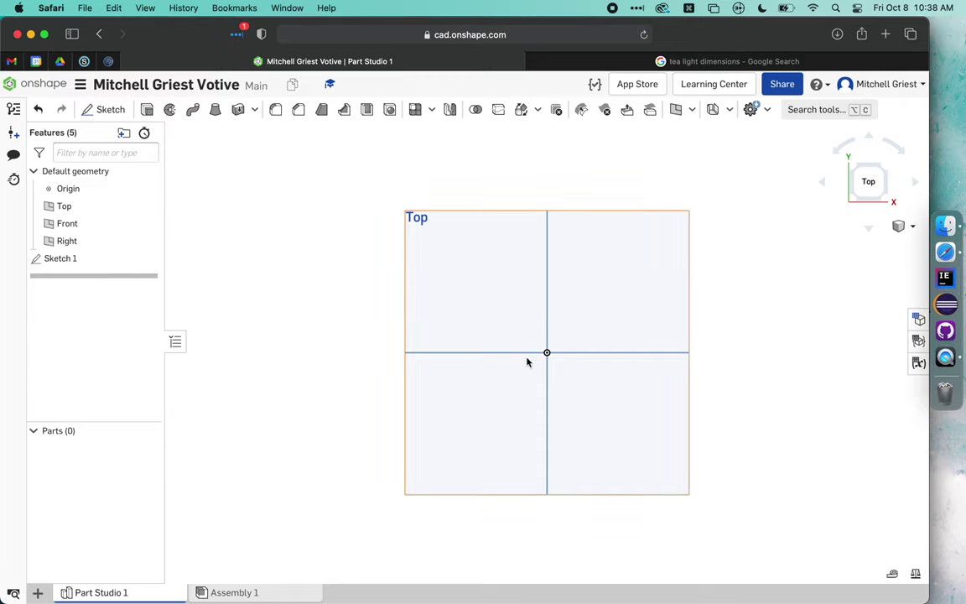
{"action": "double_click", "coordinate": [87, 261]}
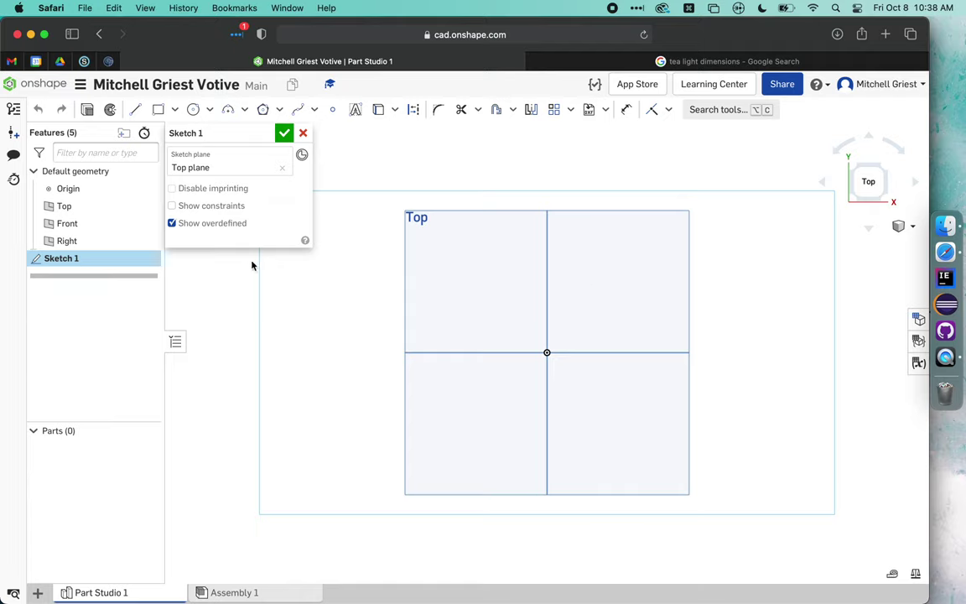
Rename the sketch 'Tea Light' and draw a circle around the origin.
{"action": "left_click", "coordinate": [267, 136]}
{"action": "type", "text": "Tea "}
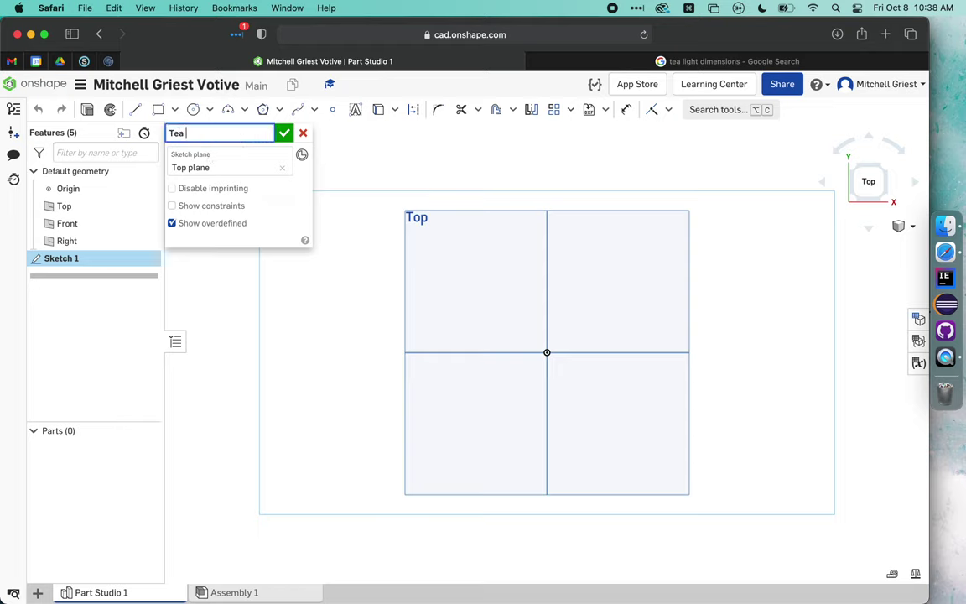
{"action": "type", "text": "Light"}
{"action": "key", "text": "Return"}
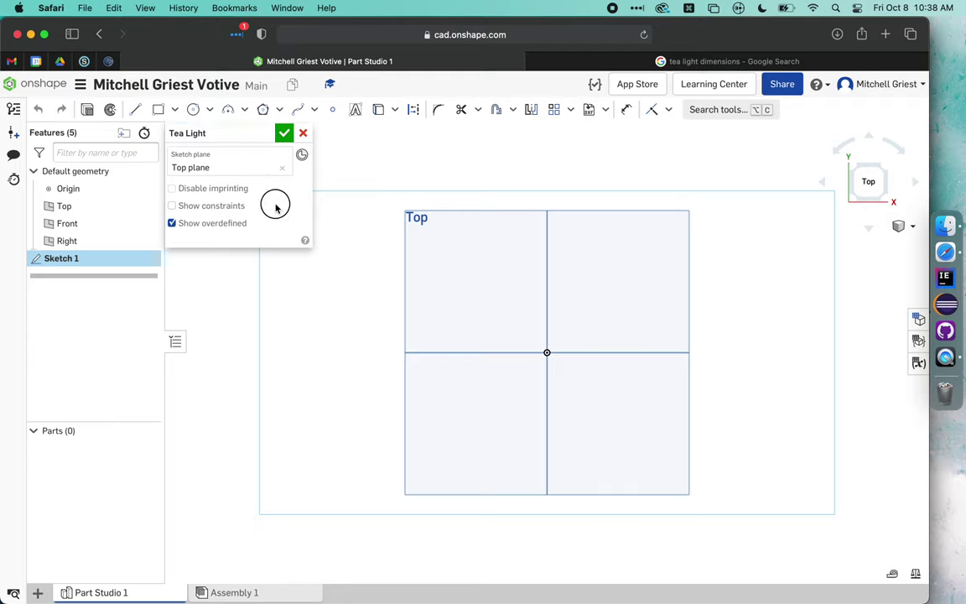
{"action": "left_click", "coordinate": [194, 111]}
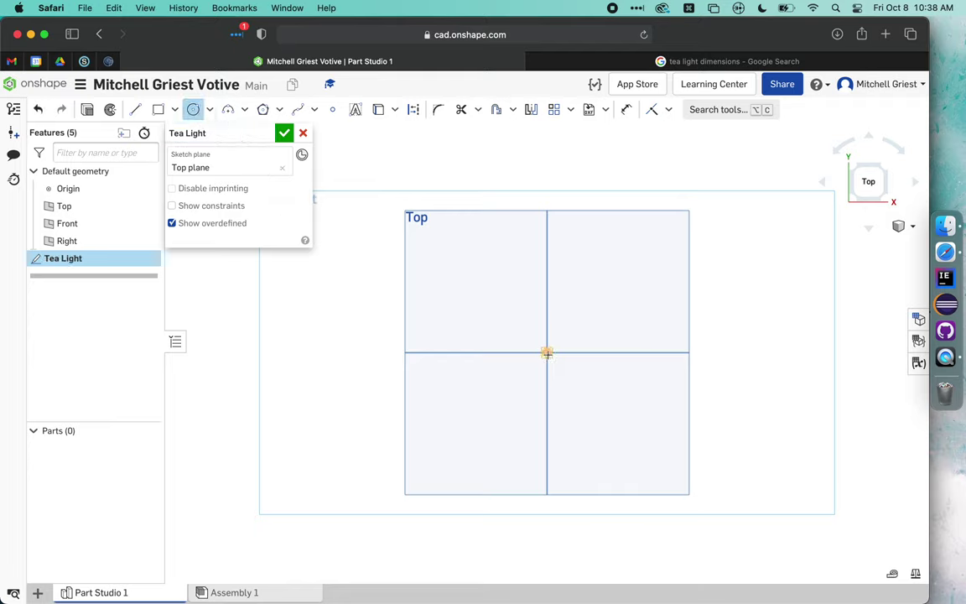
{"action": "left_click", "coordinate": [621, 290]}
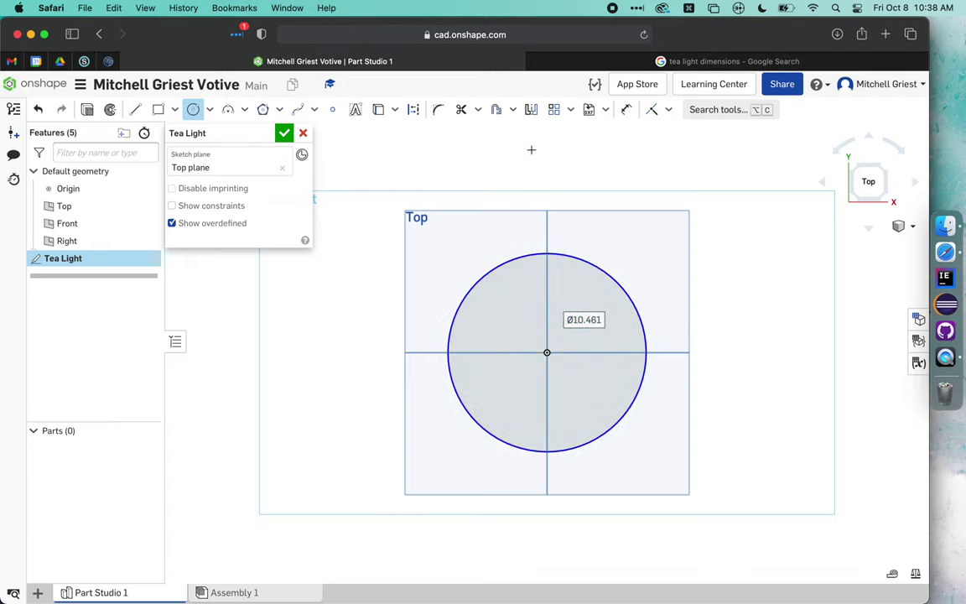
{"action": "left_click", "coordinate": [193, 109]}
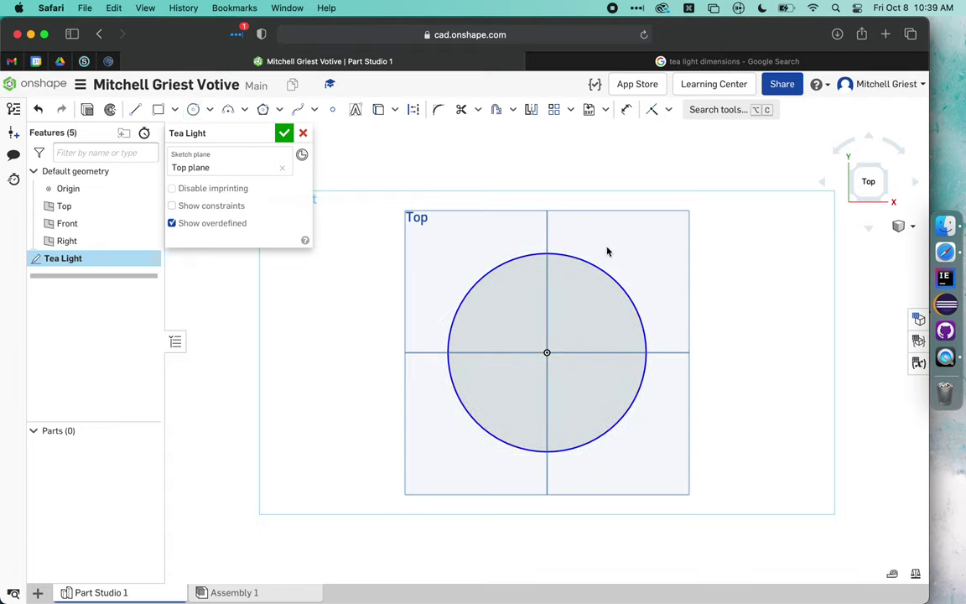
{"action": "left_click_drag", "start_coordinate": [612, 280], "coordinate": [658, 268]}
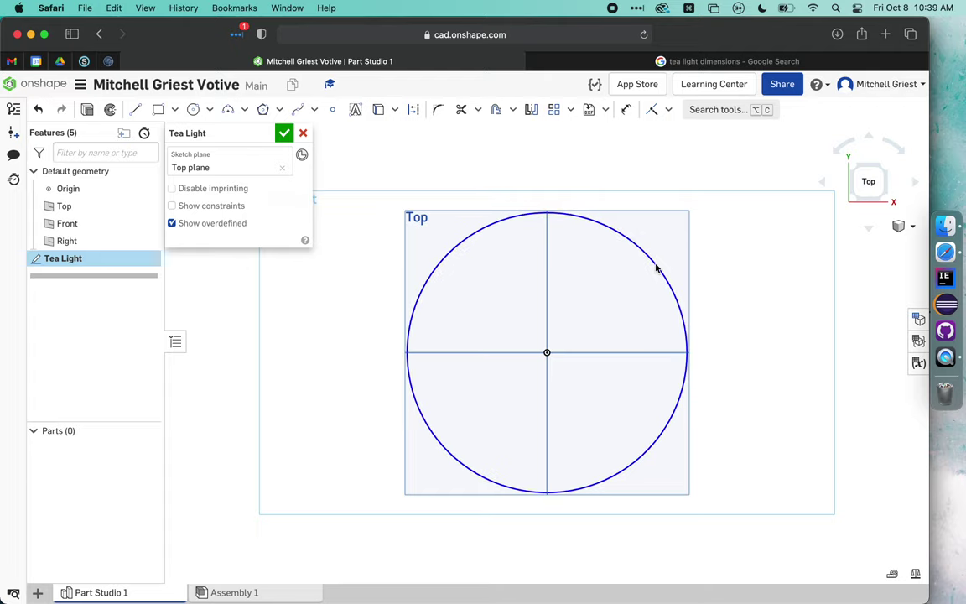
Dimension the circle to a 39mm diameter after checking the tealight size.
{"action": "key", "text": "d"}
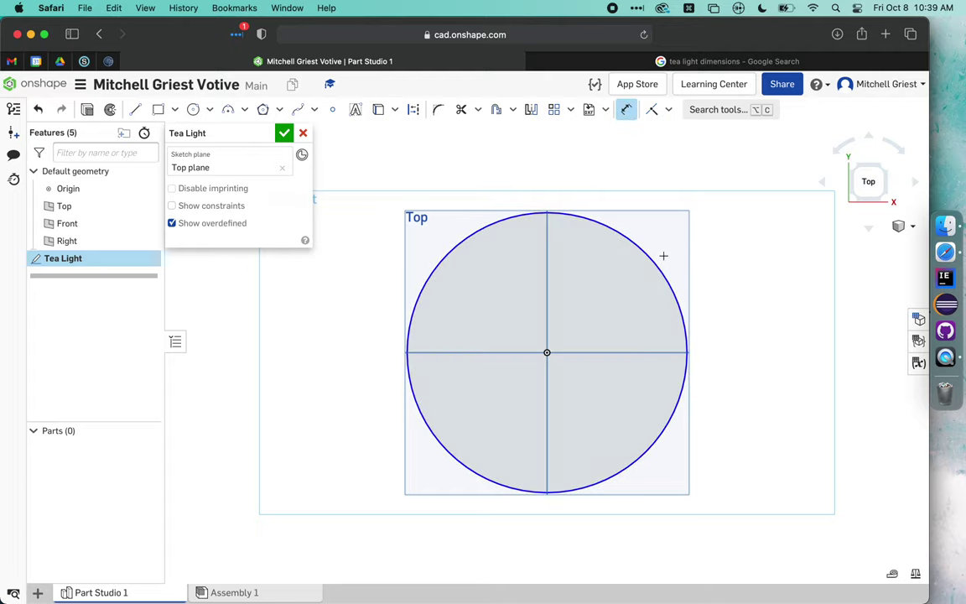
{"action": "left_click", "coordinate": [656, 267]}
{"action": "left_click", "coordinate": [687, 235]}
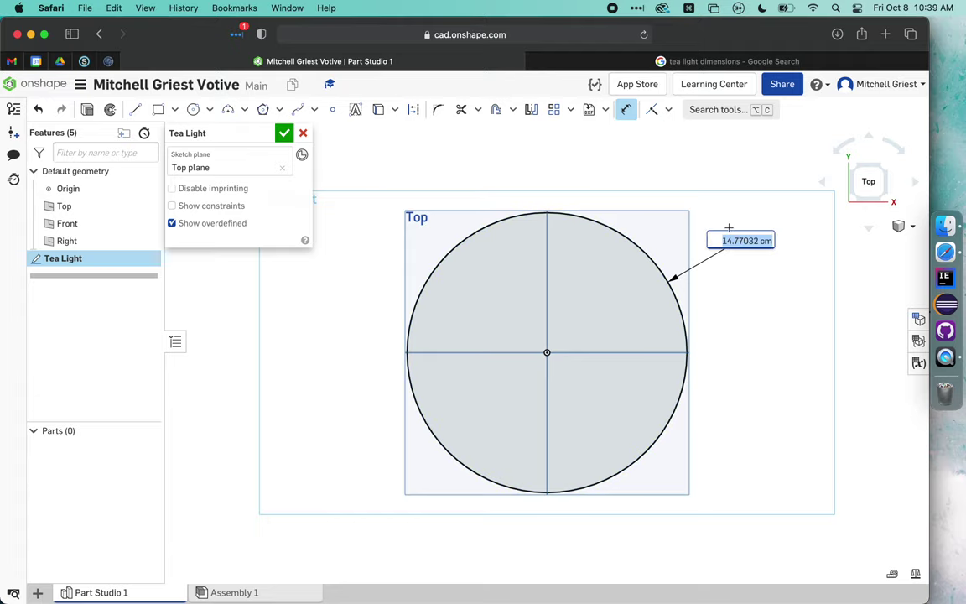
{"action": "left_click", "coordinate": [714, 67]}
{"action": "left_click", "coordinate": [460, 64]}
{"action": "type", "text": "39"}
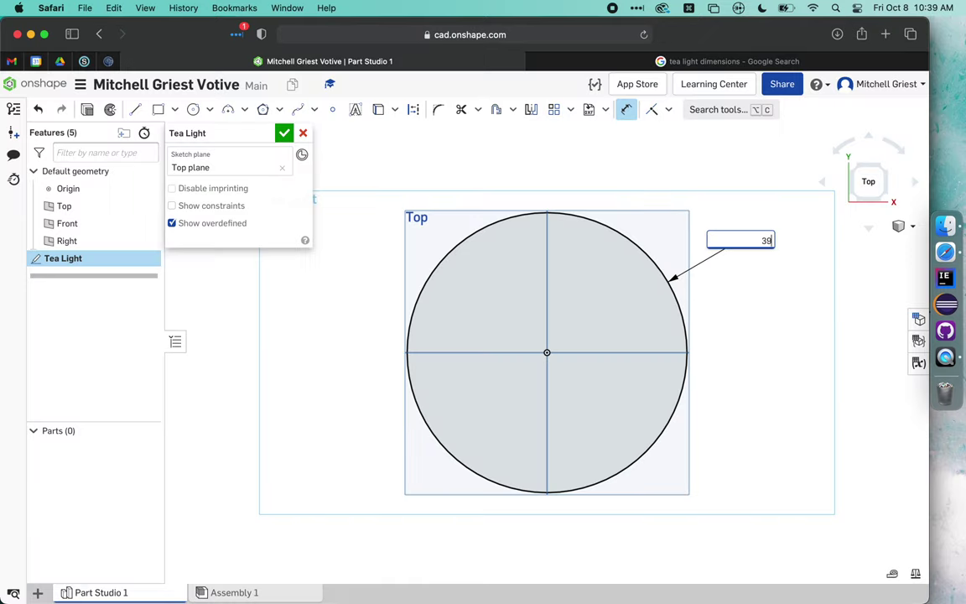
{"action": "type", "text": "mm"}
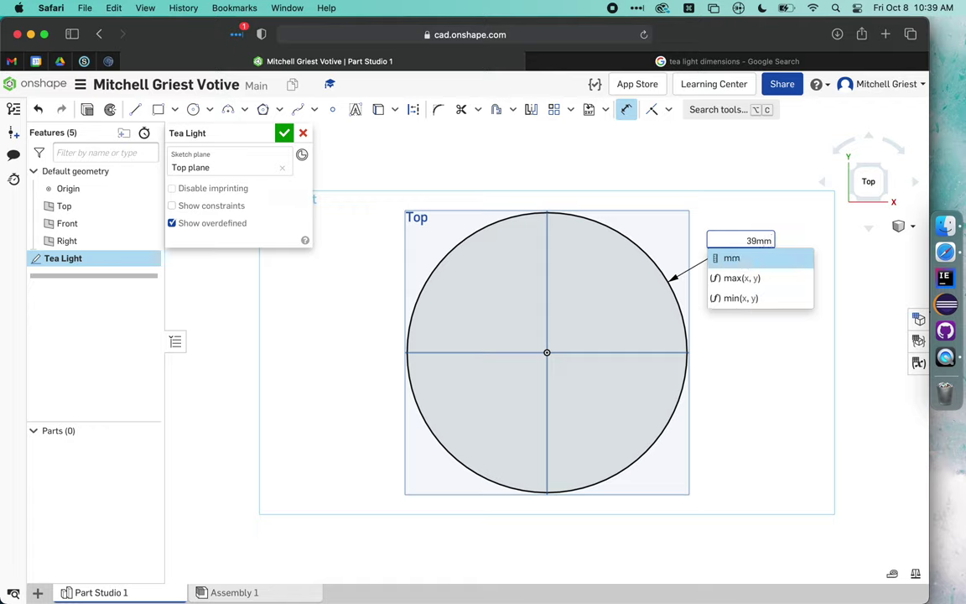
{"action": "key", "text": "Return"}
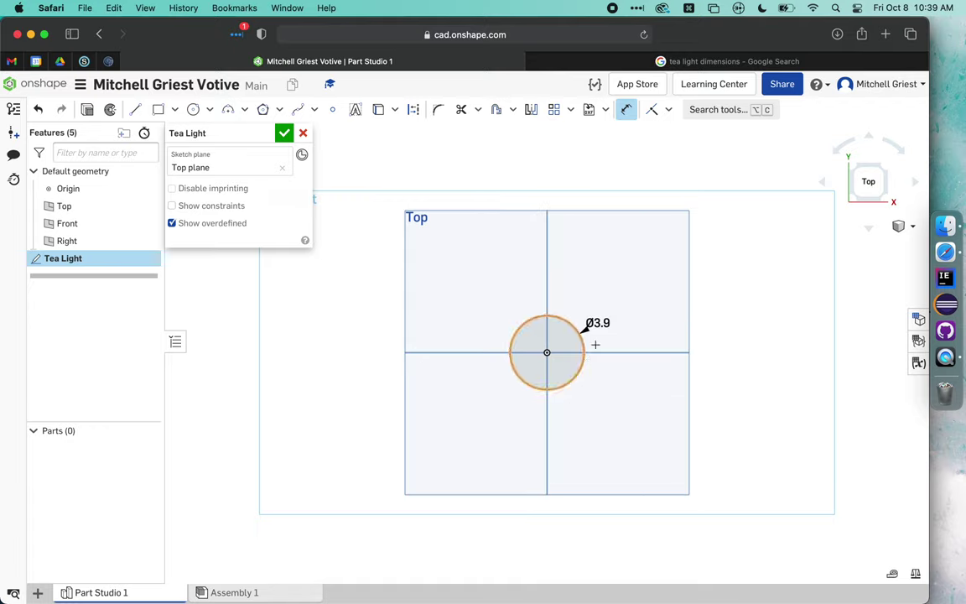
{"action": "left_click", "coordinate": [870, 181]}
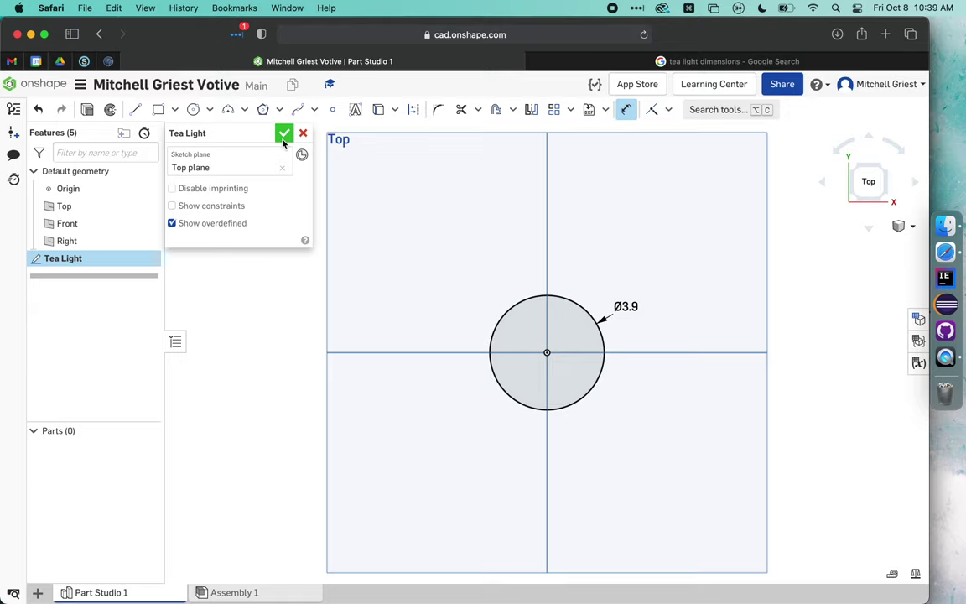
Finish the Tea Light sketch, view it in isometric, and select the Top plane.
{"action": "left_click", "coordinate": [284, 135]}
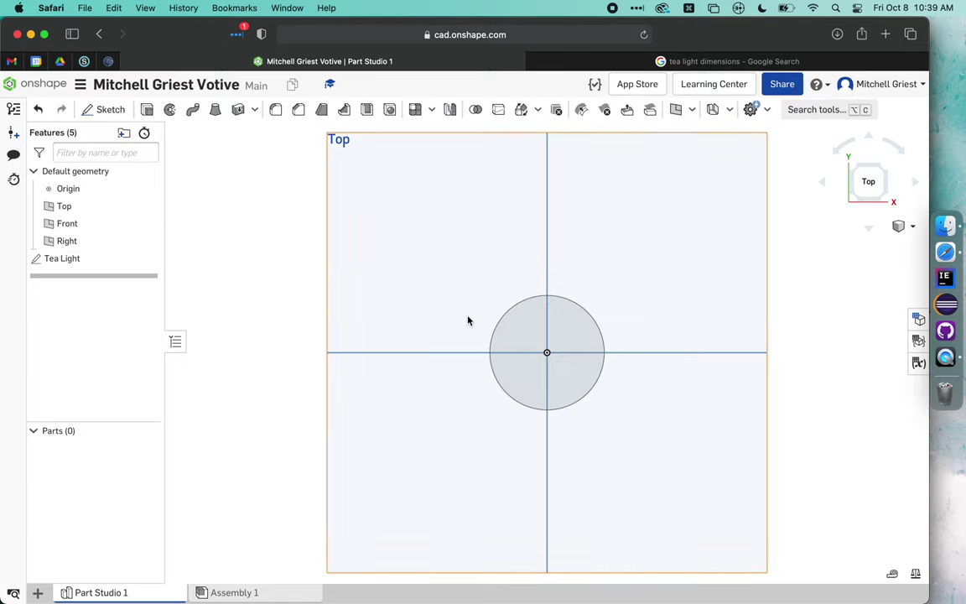
{"action": "right_click_drag", "start_coordinate": [468, 319], "coordinate": [466, 275]}
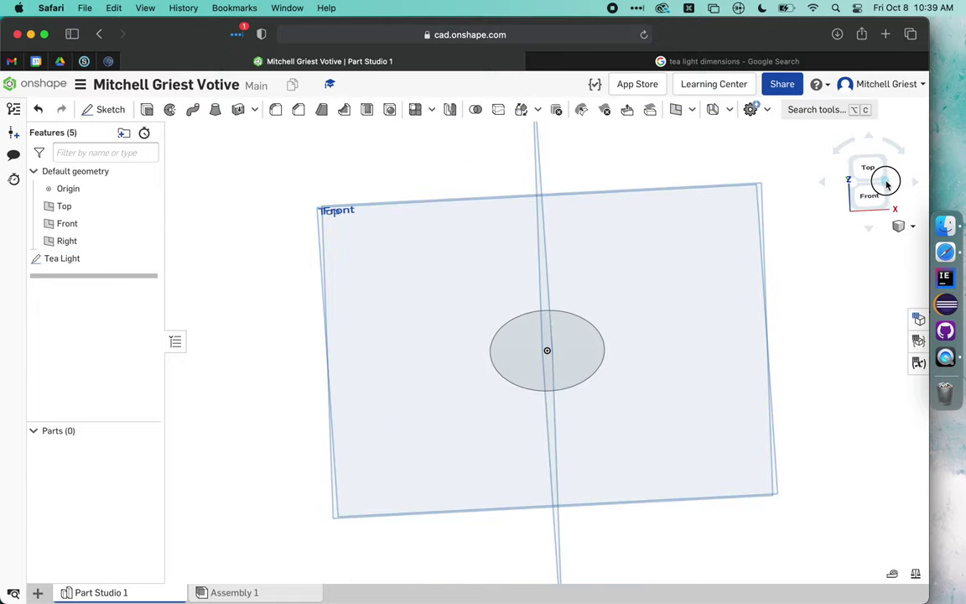
{"action": "left_click", "coordinate": [884, 178]}
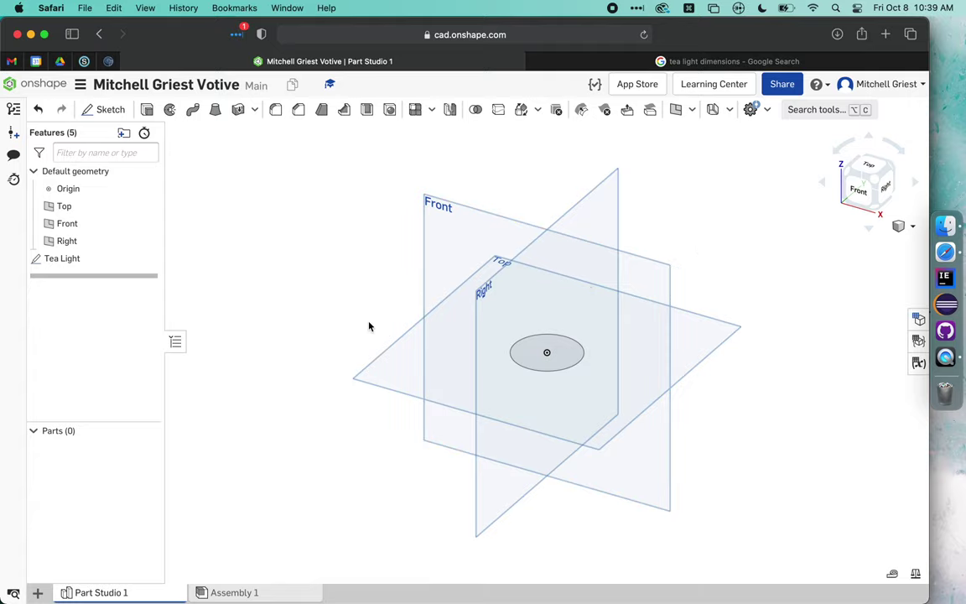
{"action": "right_click_drag", "start_coordinate": [367, 310], "coordinate": [483, 268]}
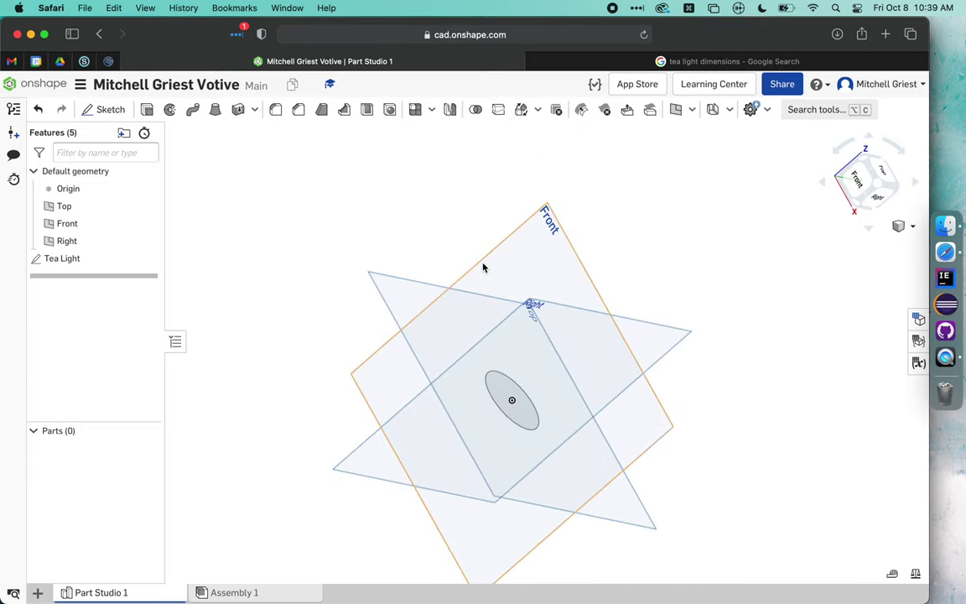
{"action": "left_click", "coordinate": [883, 178]}
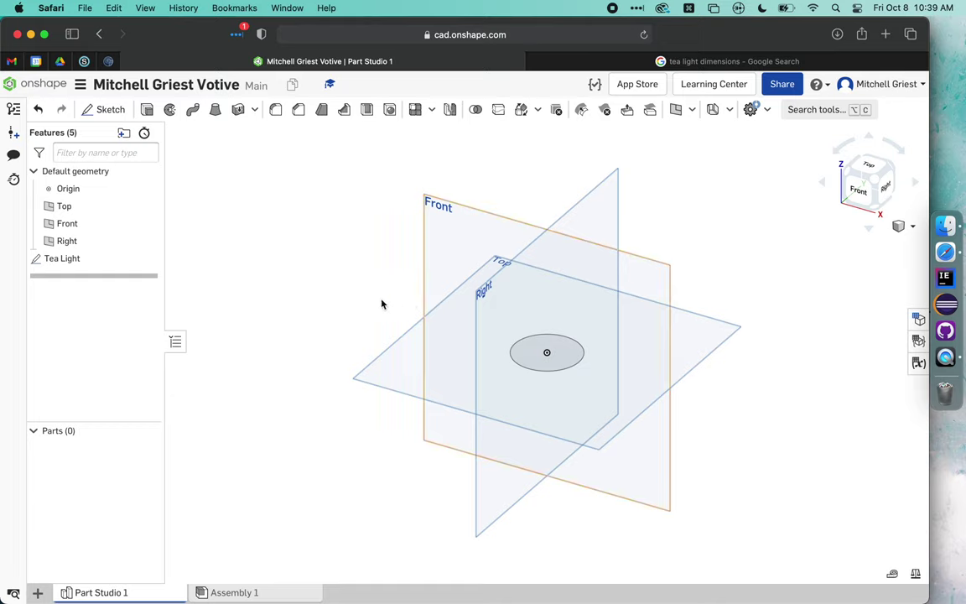
{"action": "left_click", "coordinate": [388, 373]}
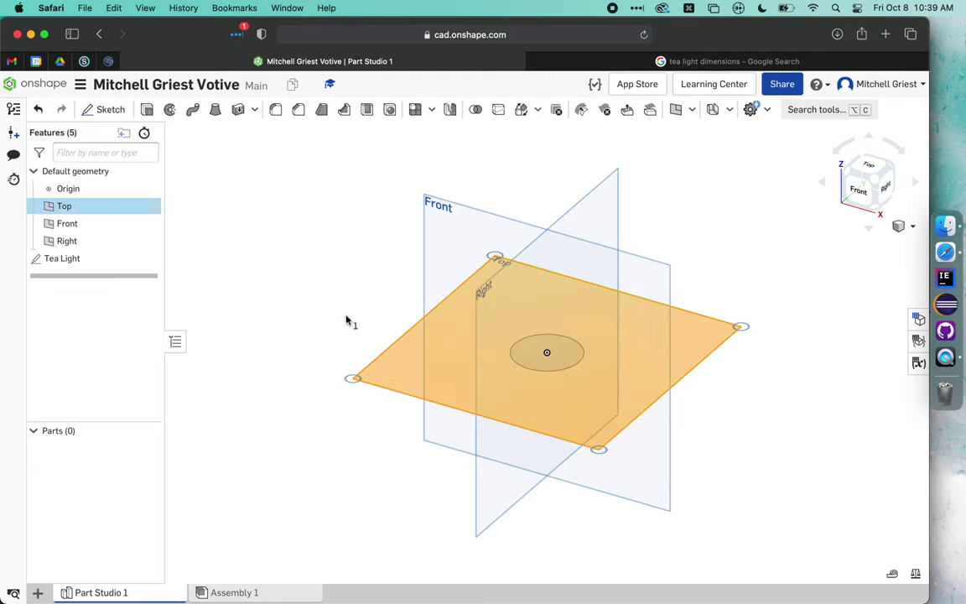
Start a new sketch on the Top plane, viewed normal, with the inscribed polygon tool.
{"action": "left_click", "coordinate": [104, 109]}
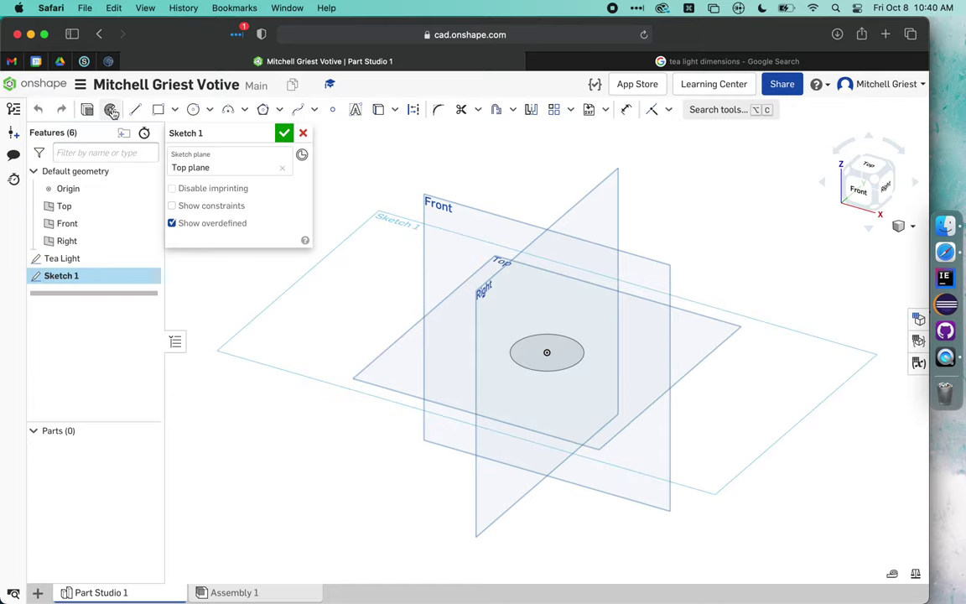
{"action": "key", "text": "n"}
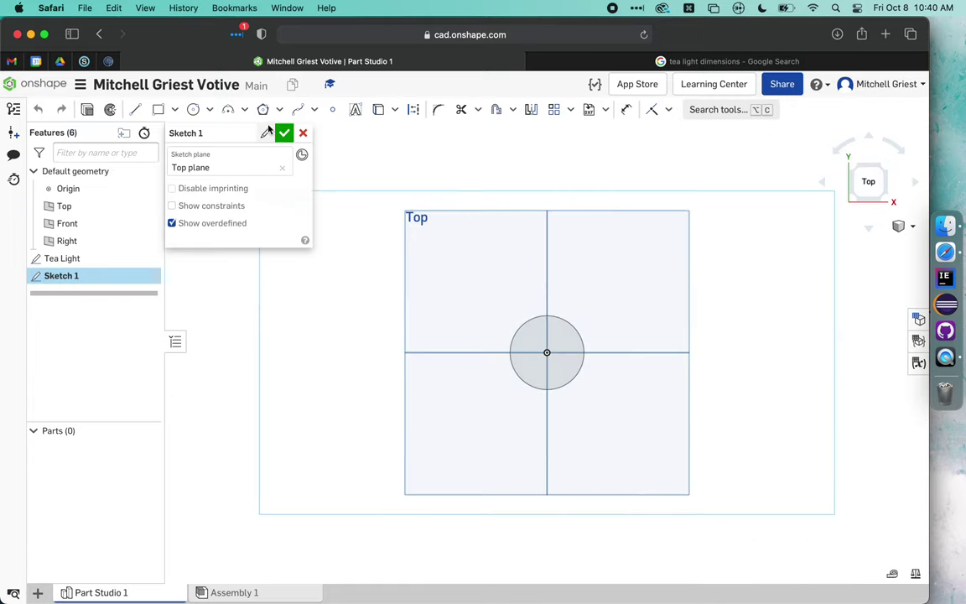
{"action": "left_click", "coordinate": [278, 114]}
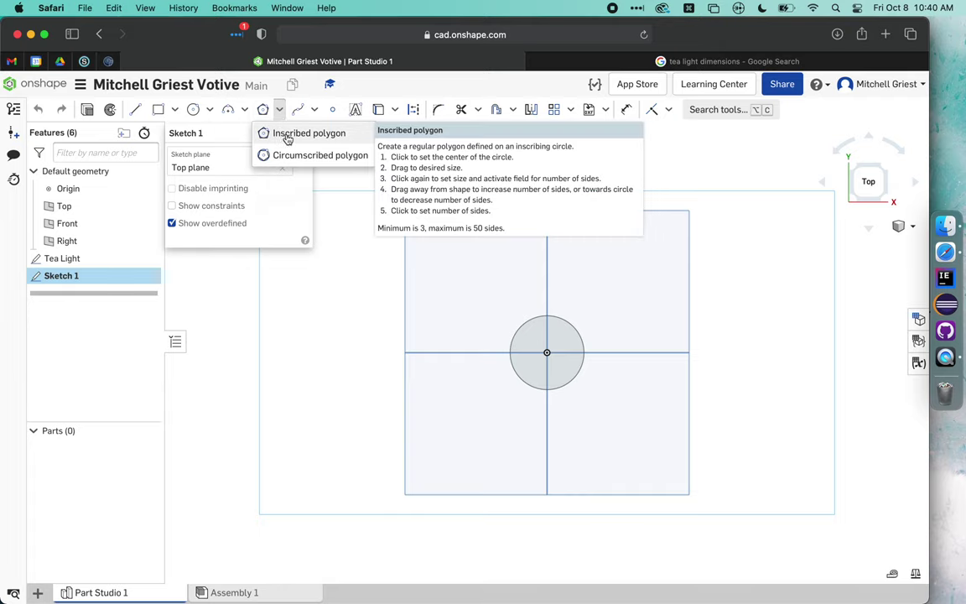
{"action": "left_click", "coordinate": [287, 135]}
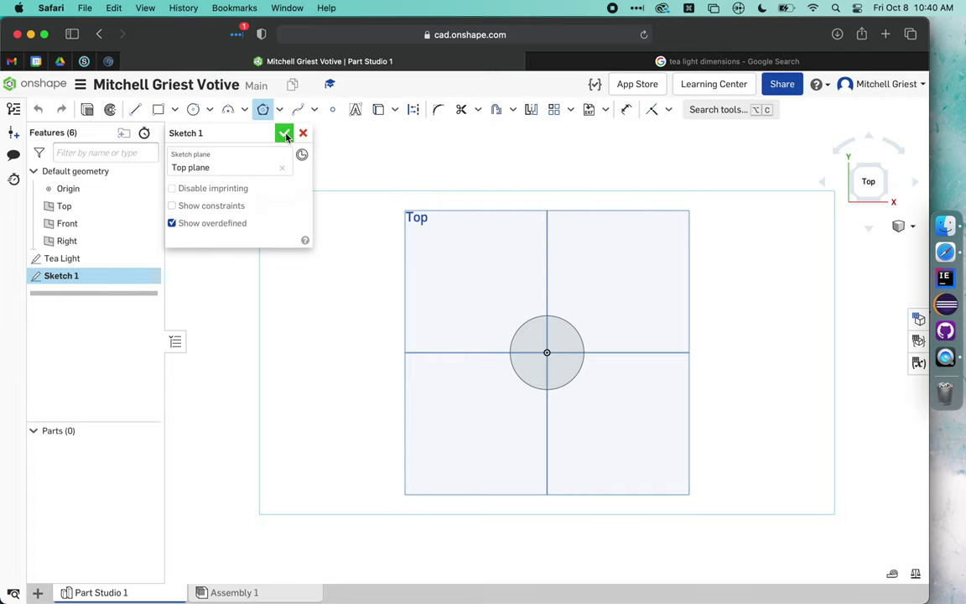
Draw a five-sided inscribed polygon centred on the tea-light circle's centre.
{"action": "left_click", "coordinate": [547, 353]}
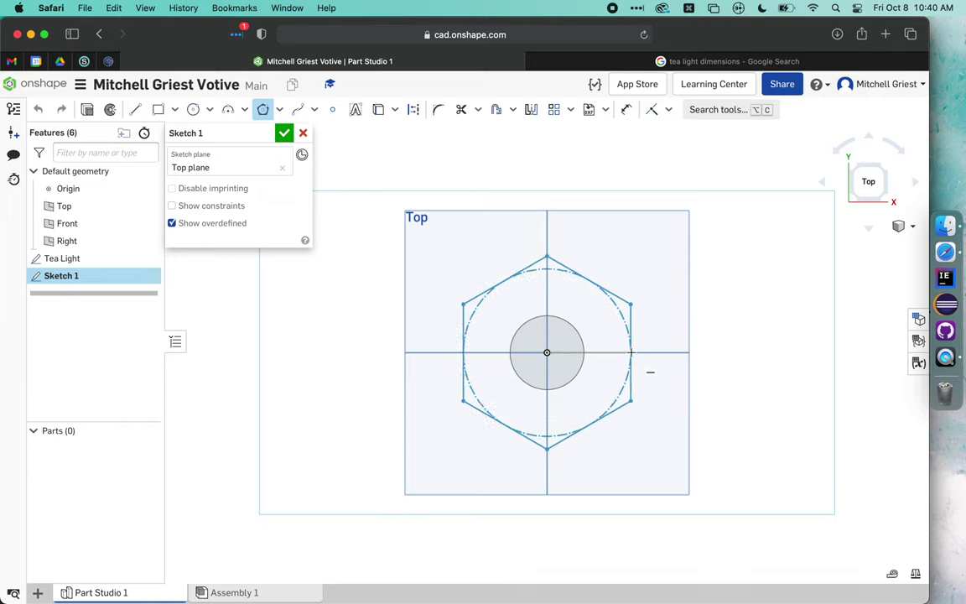
{"action": "left_click", "coordinate": [632, 353]}
{"action": "left_click", "coordinate": [637, 358]}
{"action": "left_click", "coordinate": [637, 358]}
{"action": "left_click", "coordinate": [637, 359]}
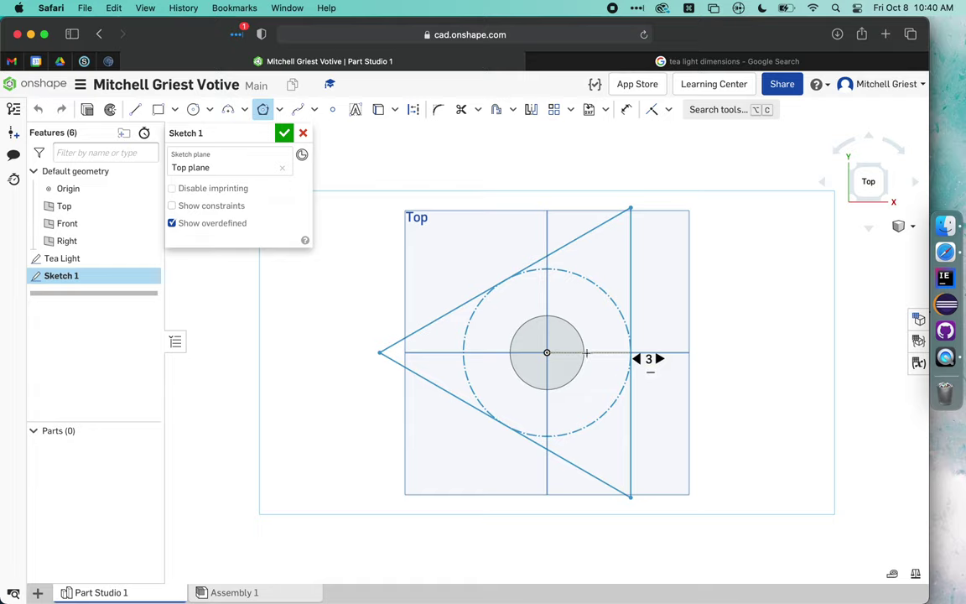
{"action": "scroll", "coordinate": [588, 353], "scroll_direction": "up", "scroll_amount": 18}
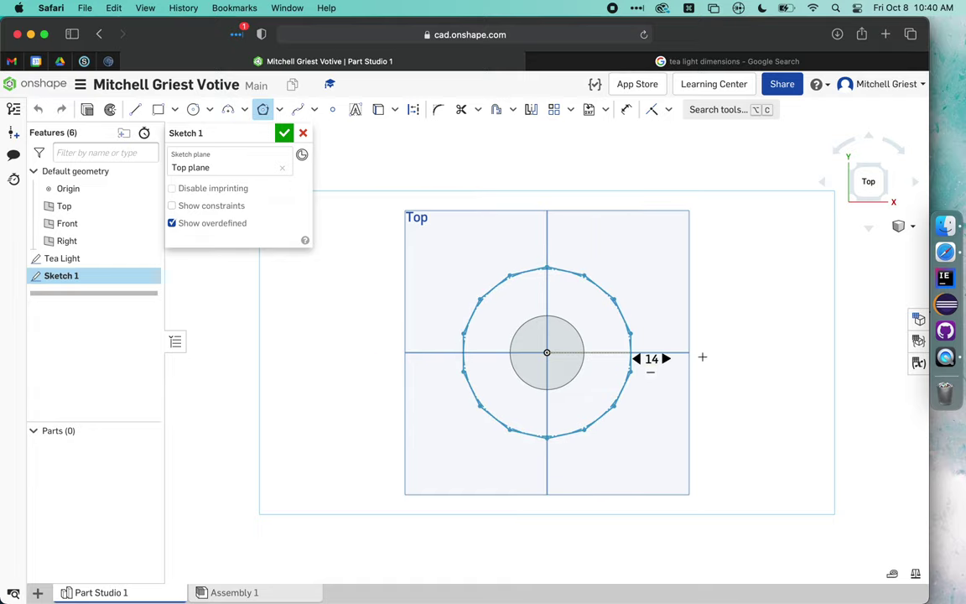
{"action": "scroll", "coordinate": [613, 355], "scroll_direction": "down", "scroll_amount": 17}
{"action": "scroll", "coordinate": [617, 356], "scroll_direction": "up", "scroll_amount": 1}
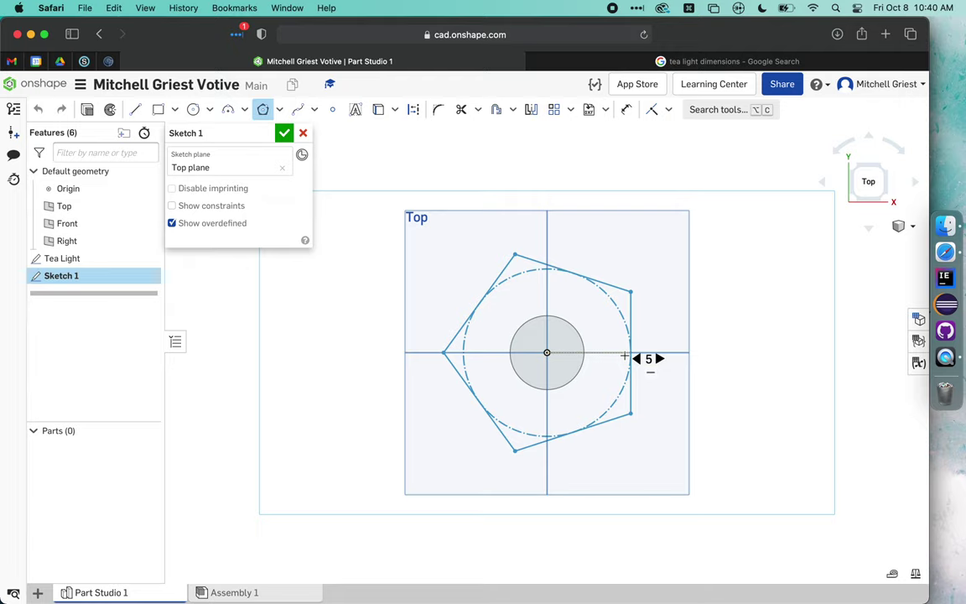
Place the pentagon, dimension its construction circle to 7cm, and name the sketch 'Base'.
{"action": "left_click", "coordinate": [625, 356]}
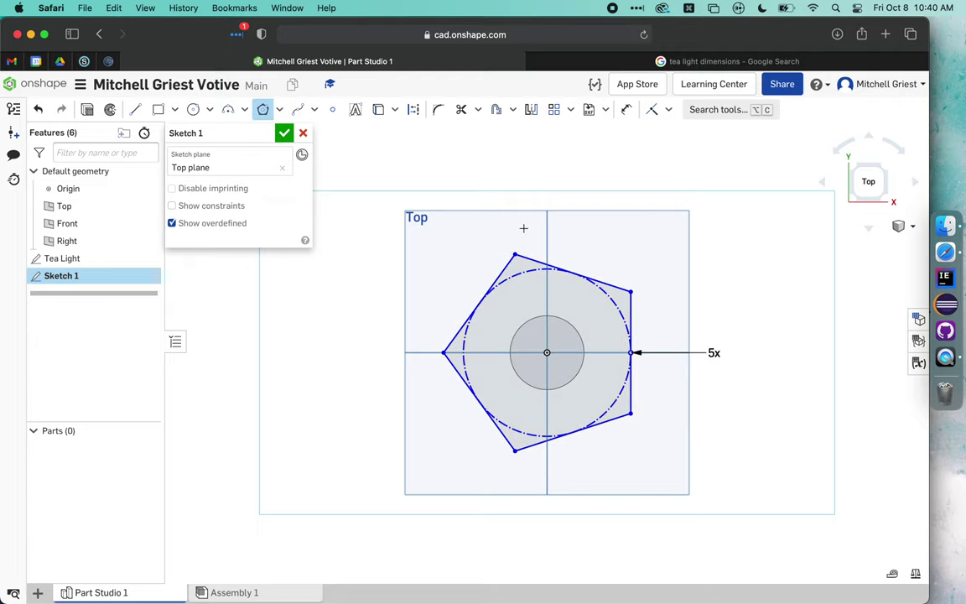
{"action": "key", "text": "d"}
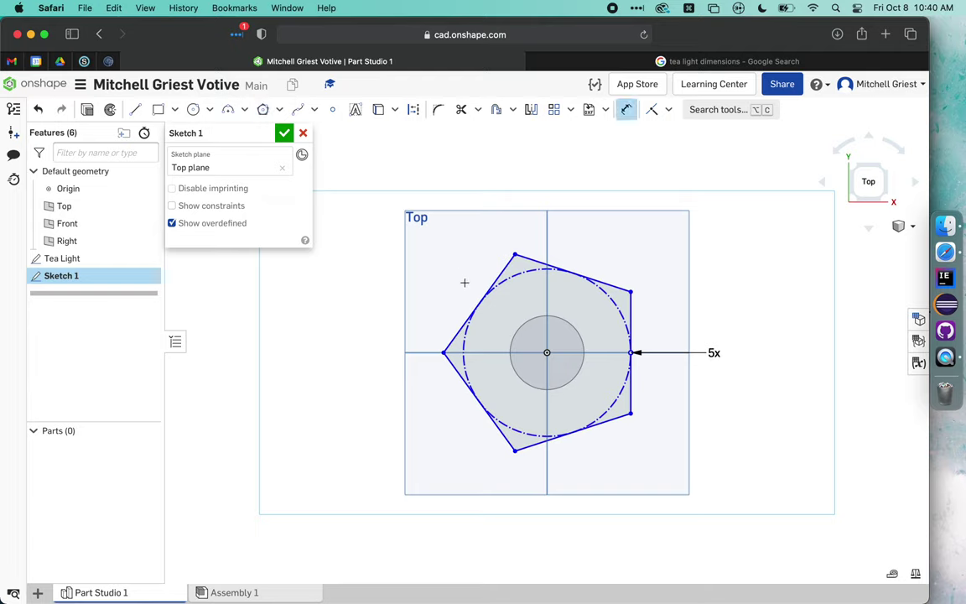
{"action": "left_click", "coordinate": [623, 319]}
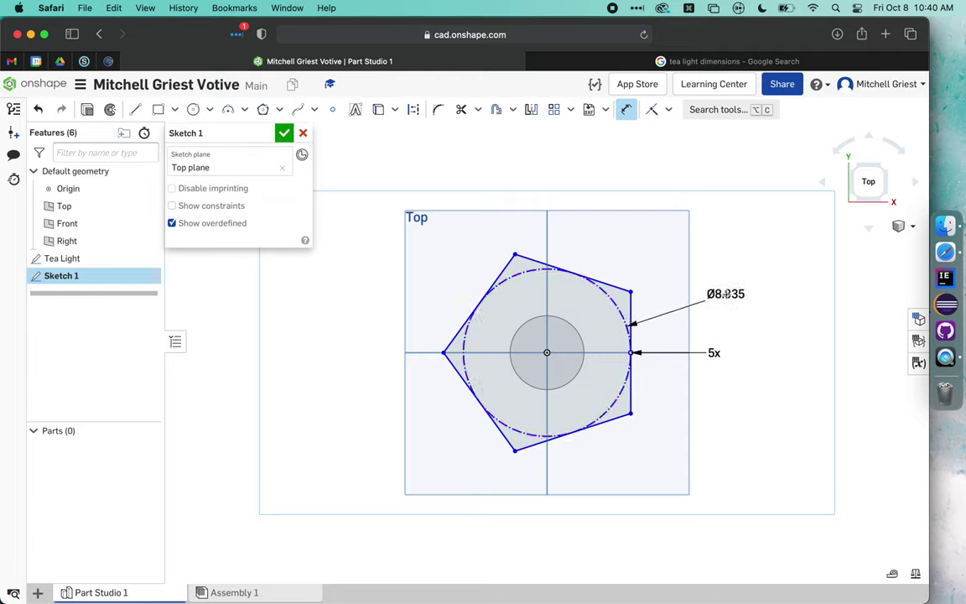
{"action": "left_click", "coordinate": [725, 293]}
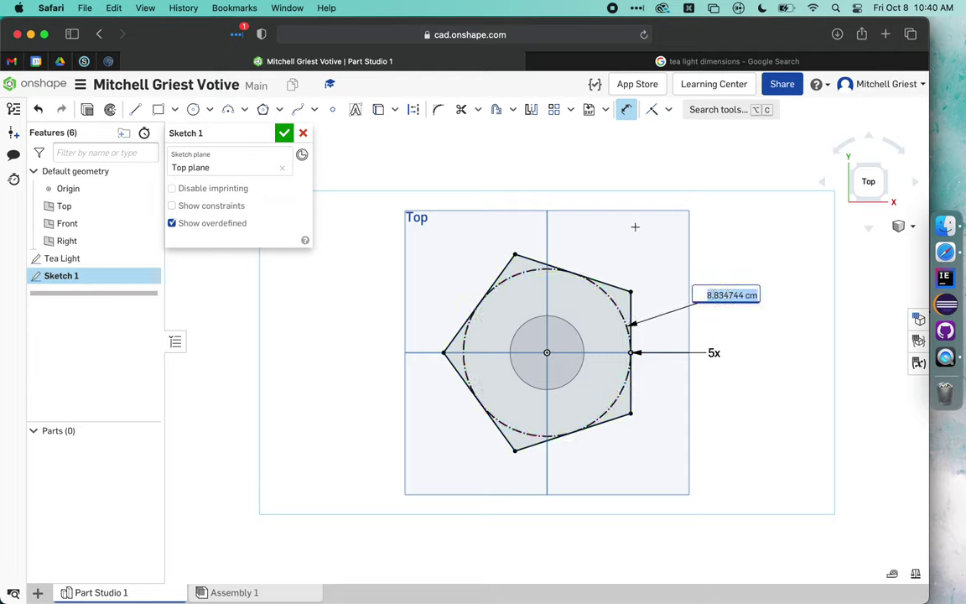
{"action": "type", "text": "7cm"}
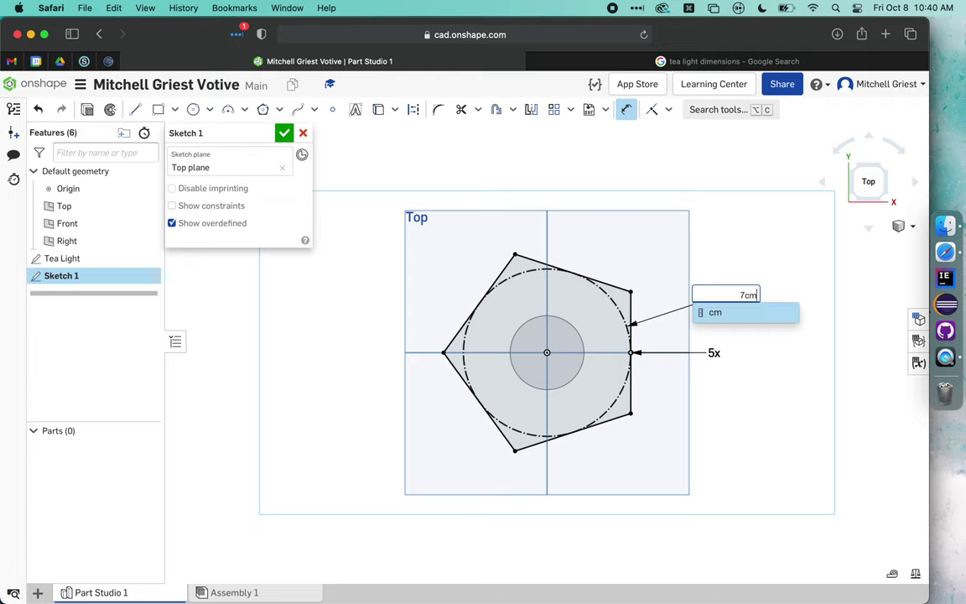
{"action": "key", "text": "Return"}
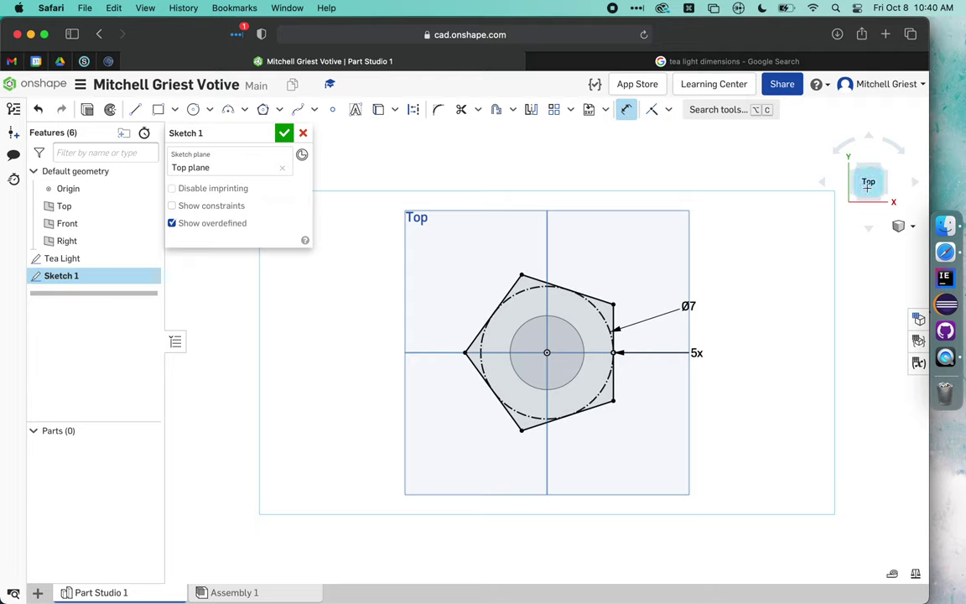
{"action": "left_click", "coordinate": [260, 135]}
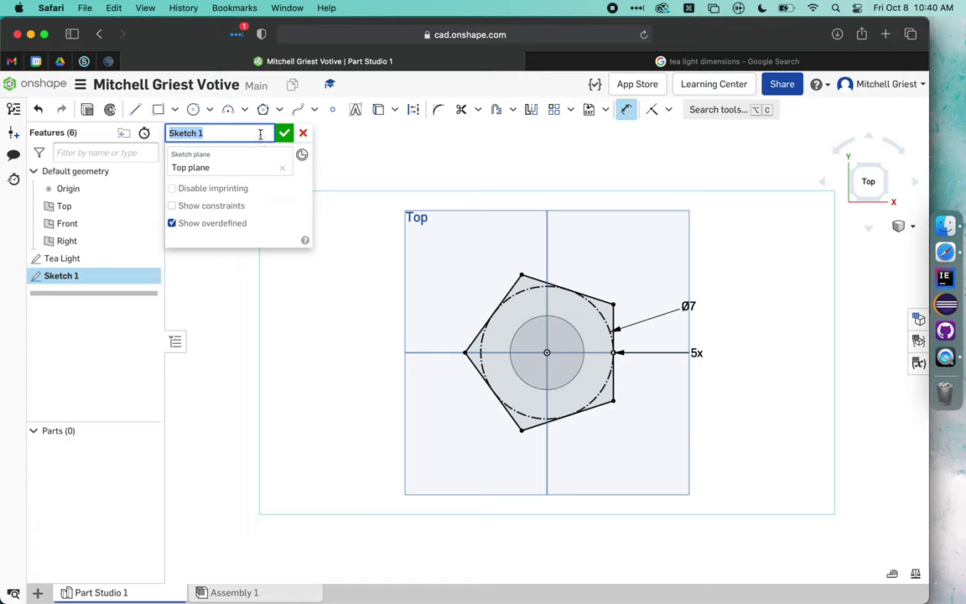
{"action": "type", "text": "Base"}
Finish the Base sketch and view it in isometric.
{"action": "left_click", "coordinate": [285, 134]}
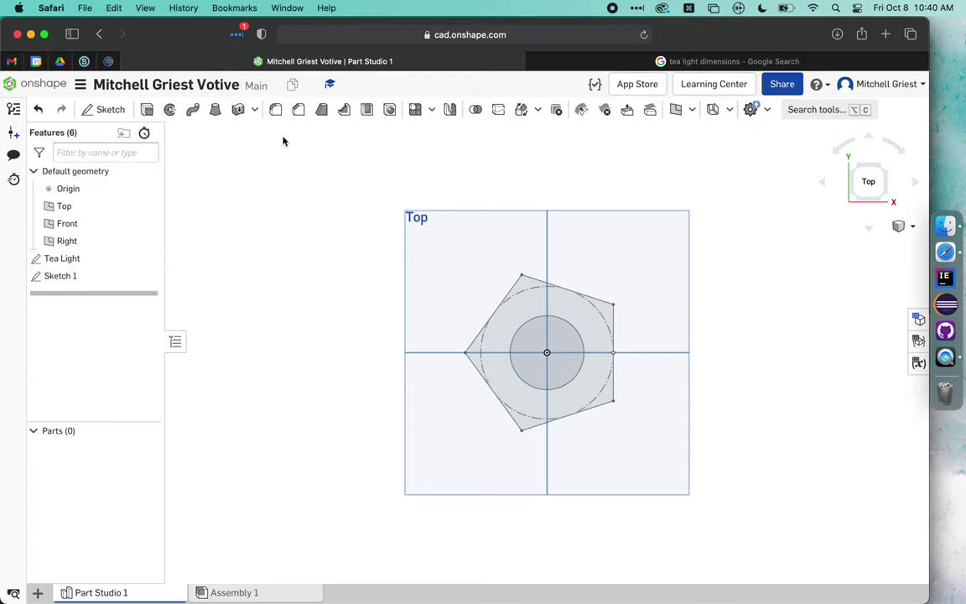
{"action": "left_click", "coordinate": [888, 202]}
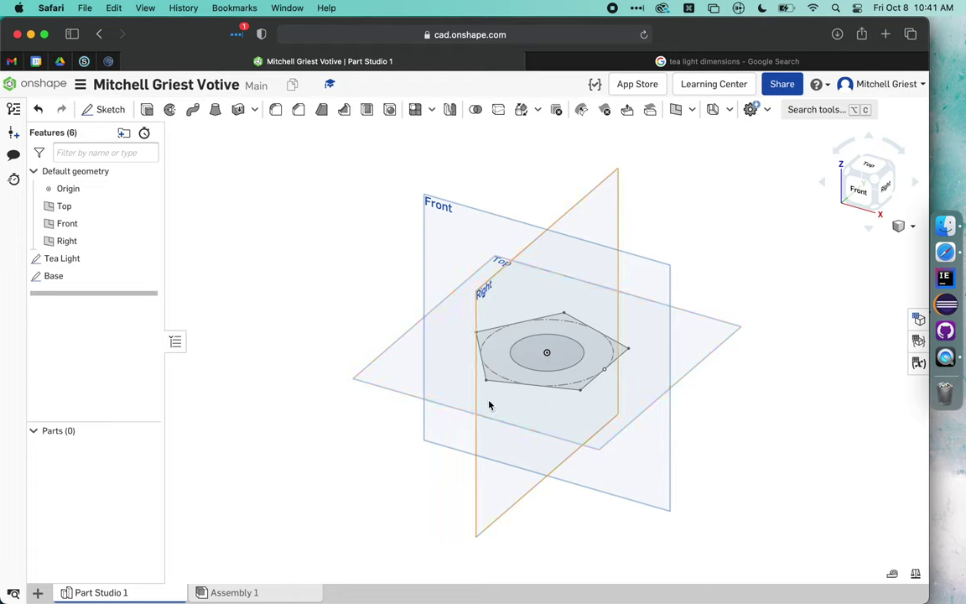
{"action": "left_click", "coordinate": [84, 282]}
{"action": "left_click", "coordinate": [245, 270]}
Check the sketches from front and isometric views, leaving the Top plane selected.
{"action": "left_click", "coordinate": [375, 376]}
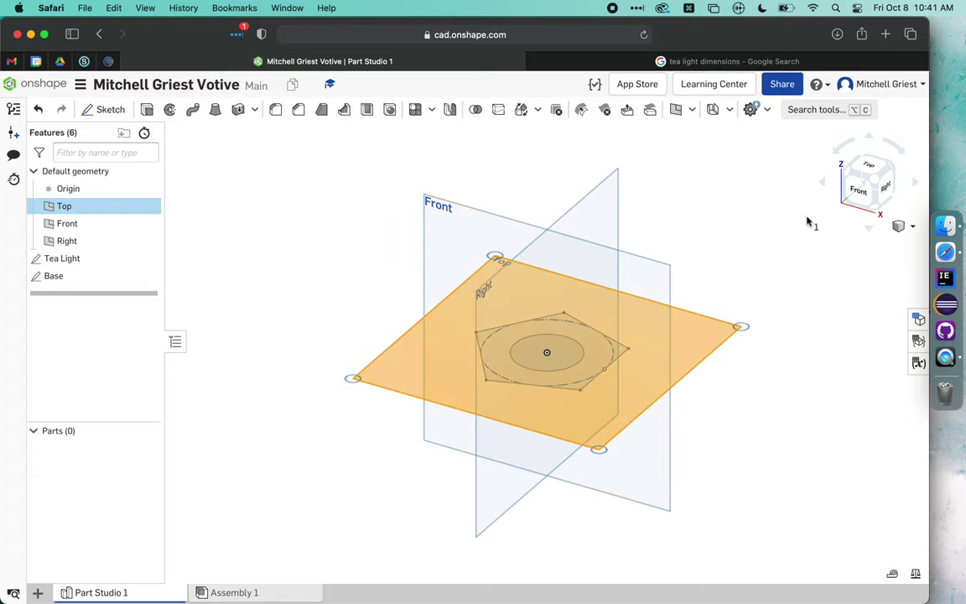
{"action": "left_click", "coordinate": [857, 189]}
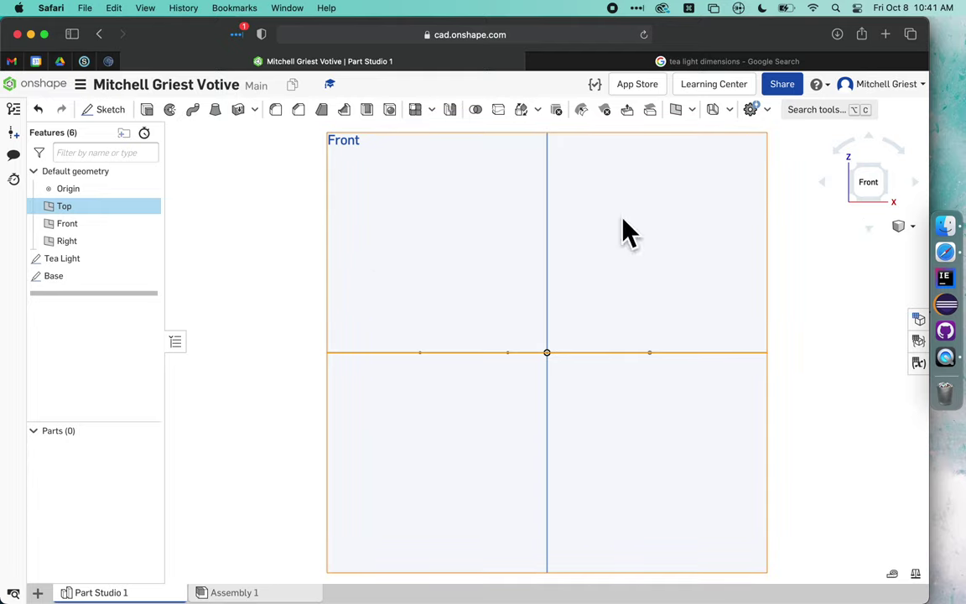
{"action": "right_click_drag", "start_coordinate": [809, 226], "coordinate": [826, 193]}
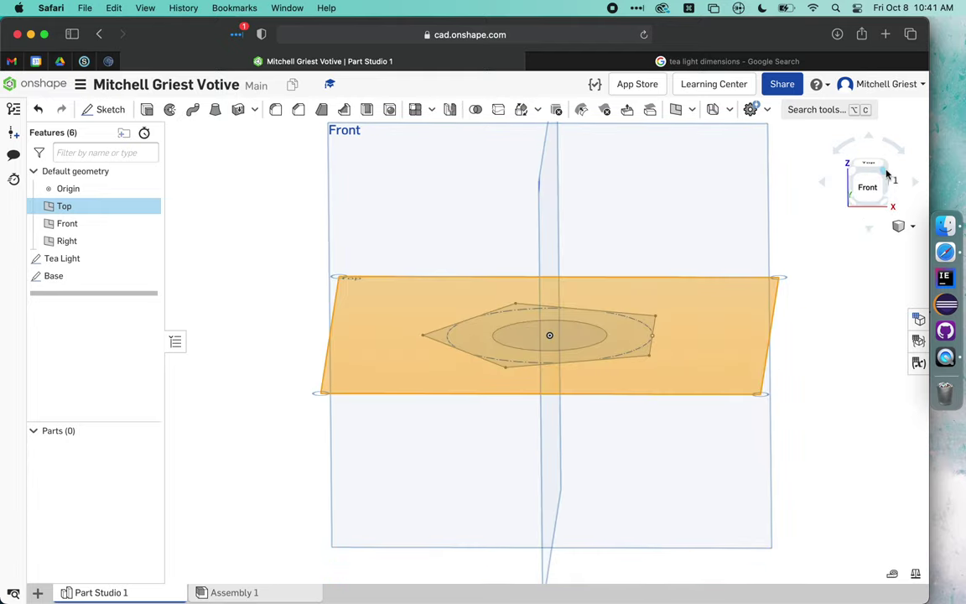
{"action": "left_click", "coordinate": [887, 172]}
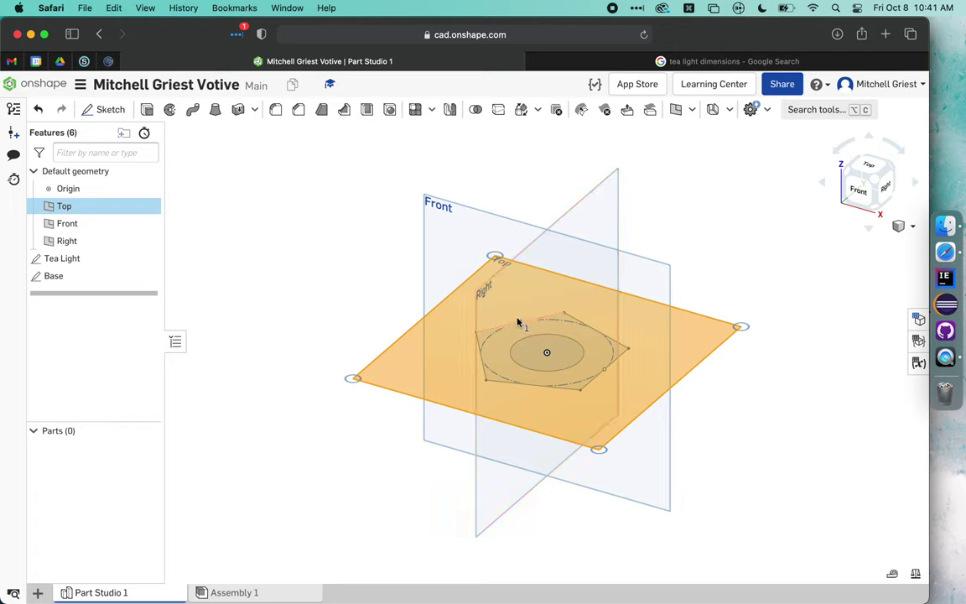
{"action": "left_click", "coordinate": [343, 331]}
{"action": "left_click", "coordinate": [377, 359]}
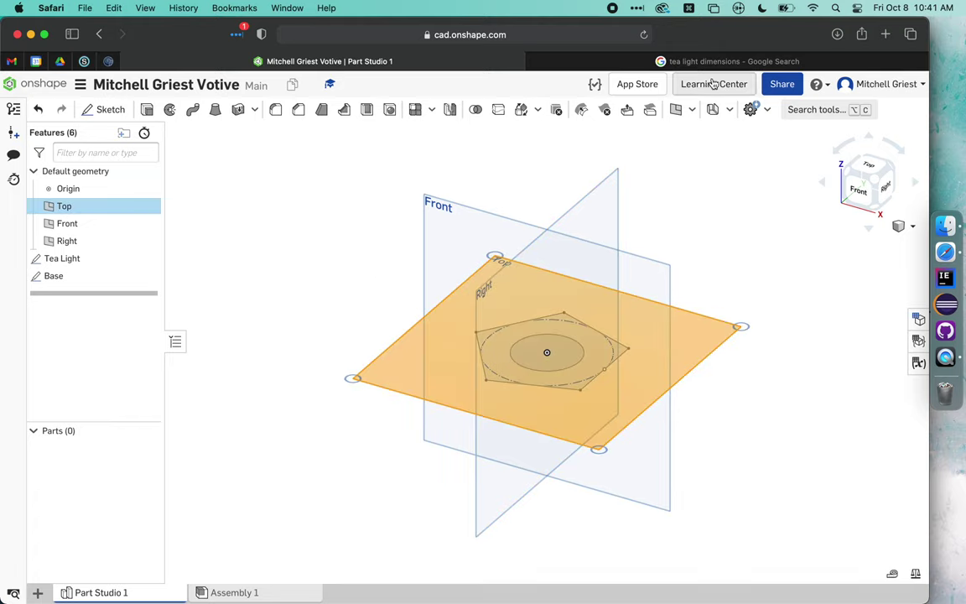
Create a plane offset 5 cm from Top and name it Top of Votive Plane.
{"action": "left_click", "coordinate": [677, 113]}
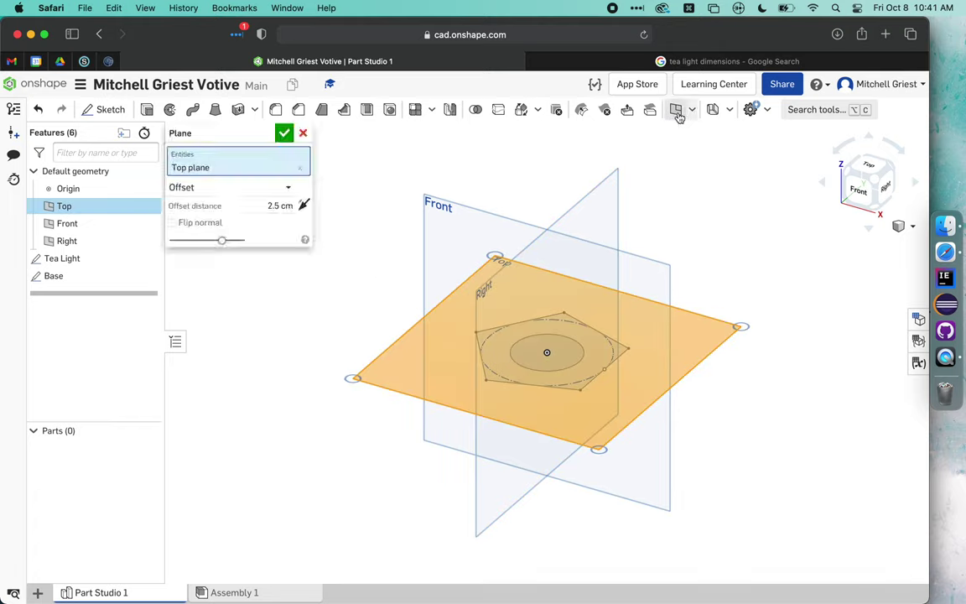
{"action": "left_click", "coordinate": [253, 205]}
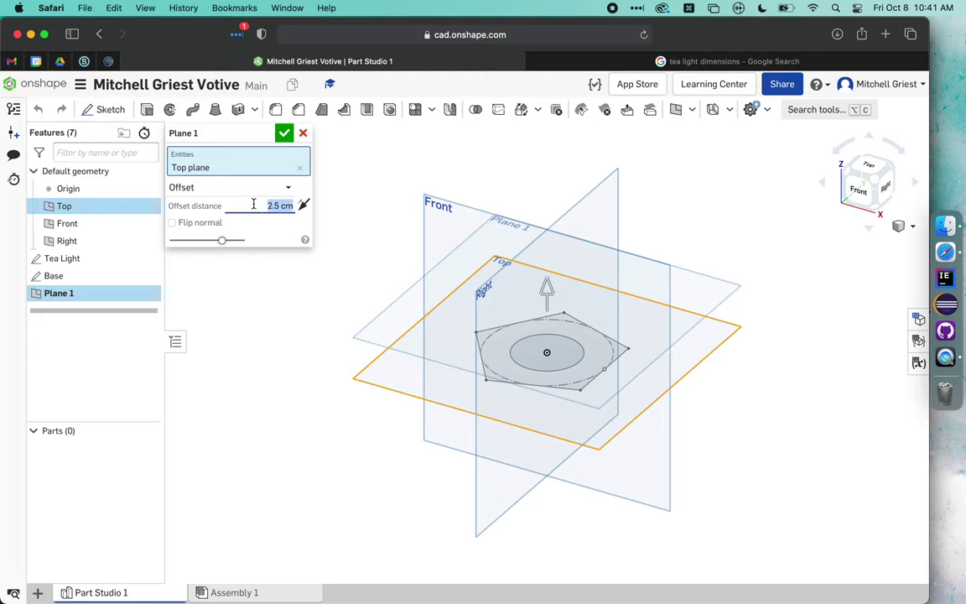
{"action": "type", "text": "5"}
{"action": "left_click", "coordinate": [265, 136]}
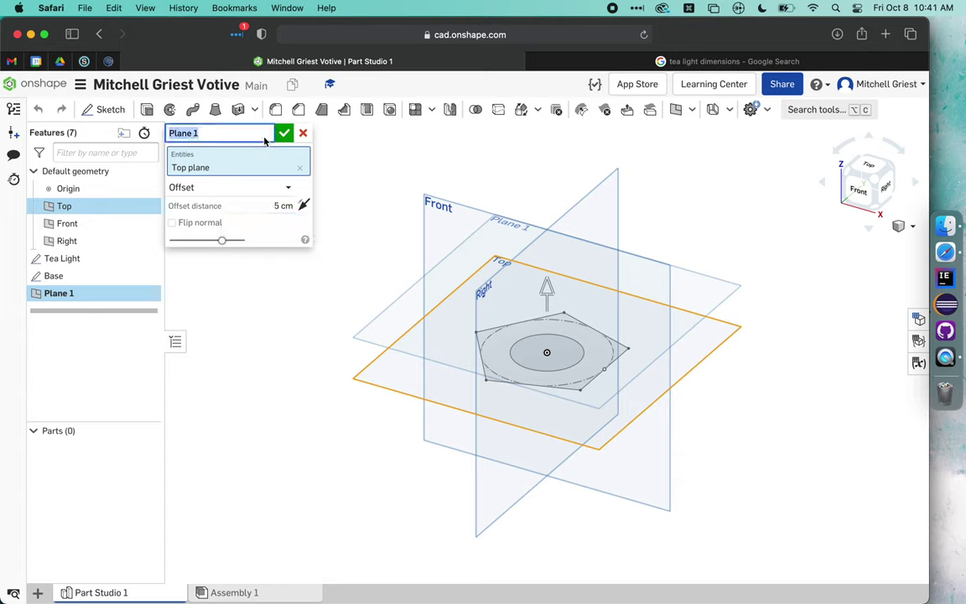
{"action": "type", "text": "Top of Votive"}
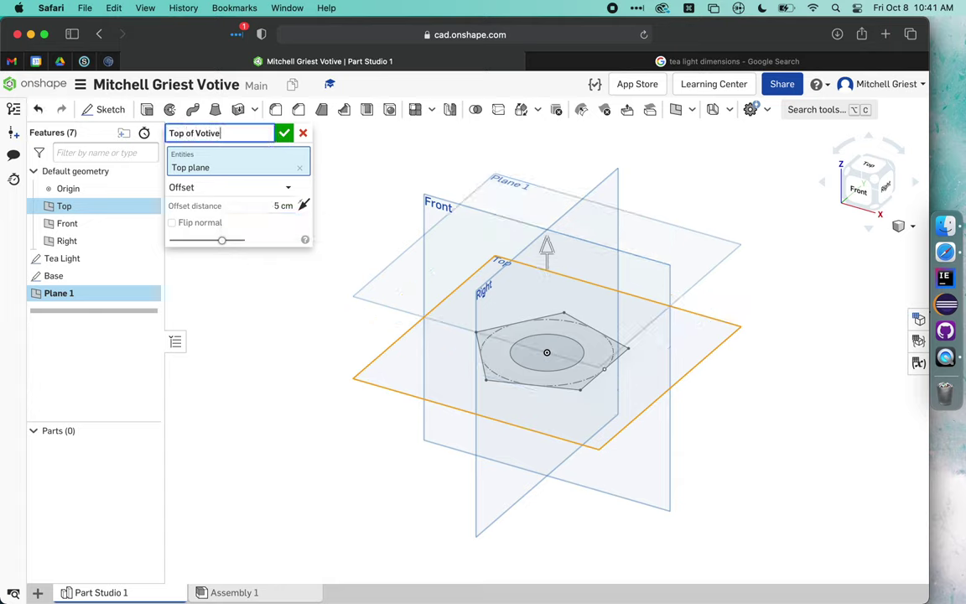
{"action": "type", "text": " Plane"}
{"action": "left_click", "coordinate": [285, 132]}
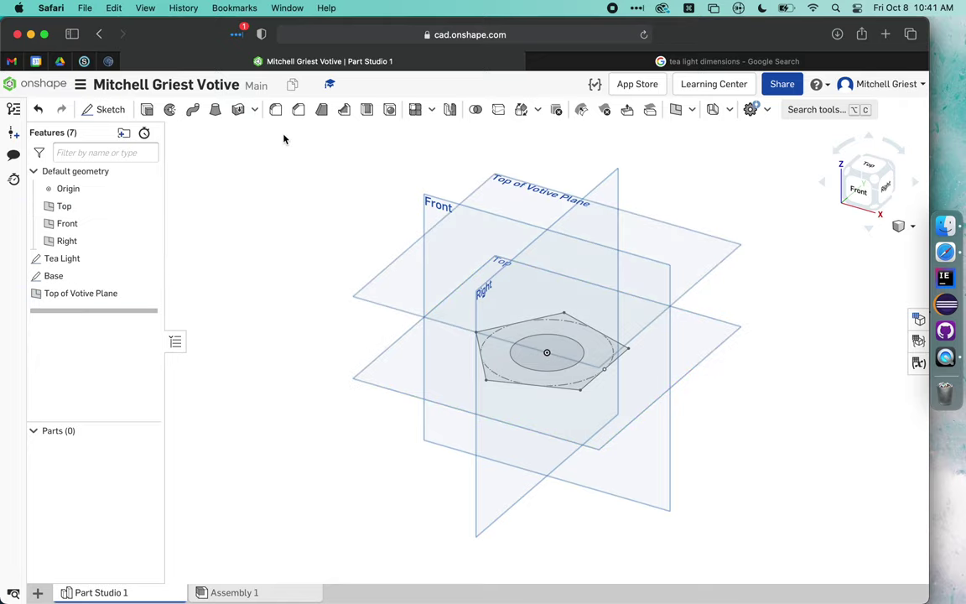
{"action": "left_click", "coordinate": [855, 191]}
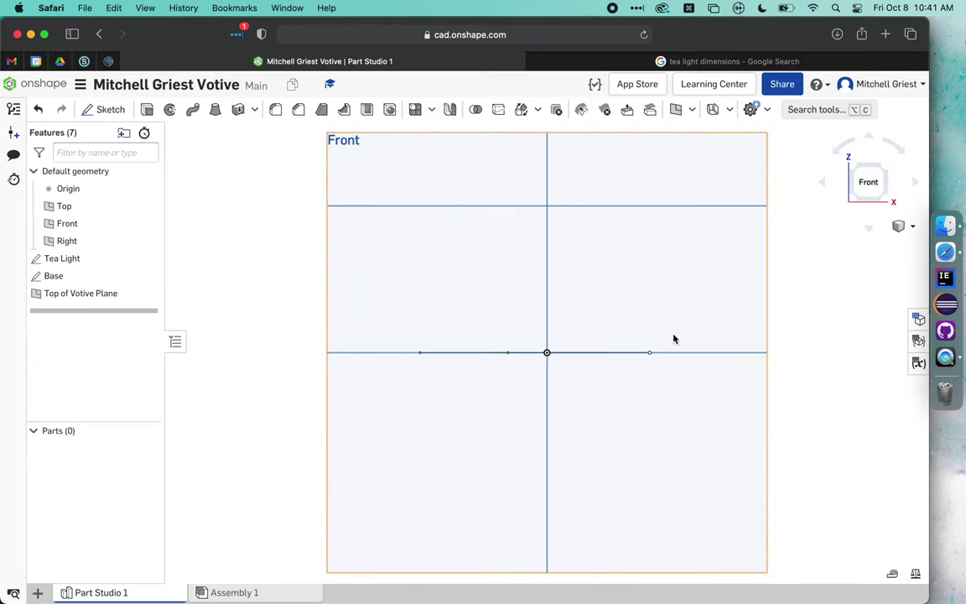
Start Sketch 1 on the Top of Votive Plane, with the insert-file options shown.
{"action": "left_click", "coordinate": [880, 156]}
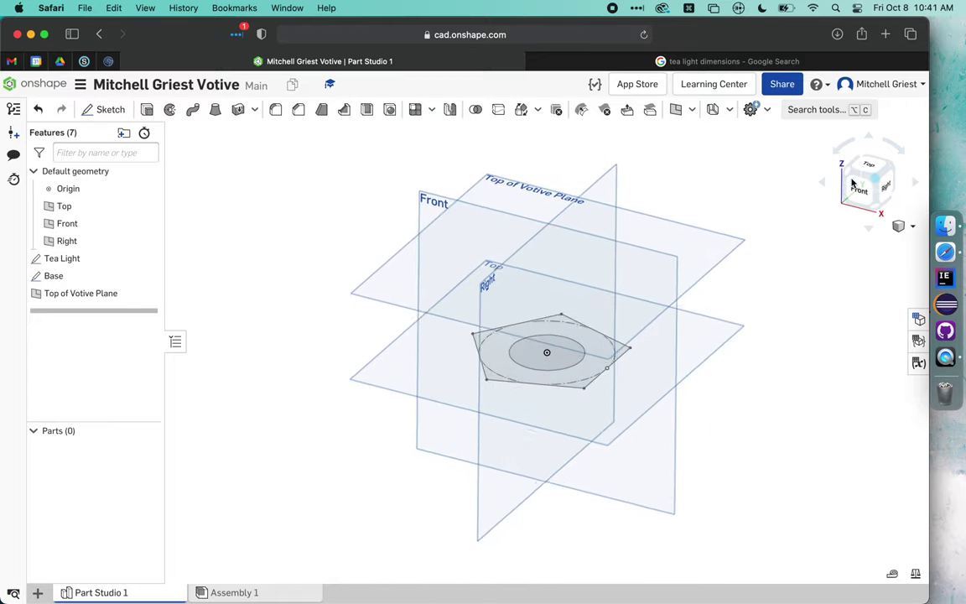
{"action": "left_click", "coordinate": [382, 274]}
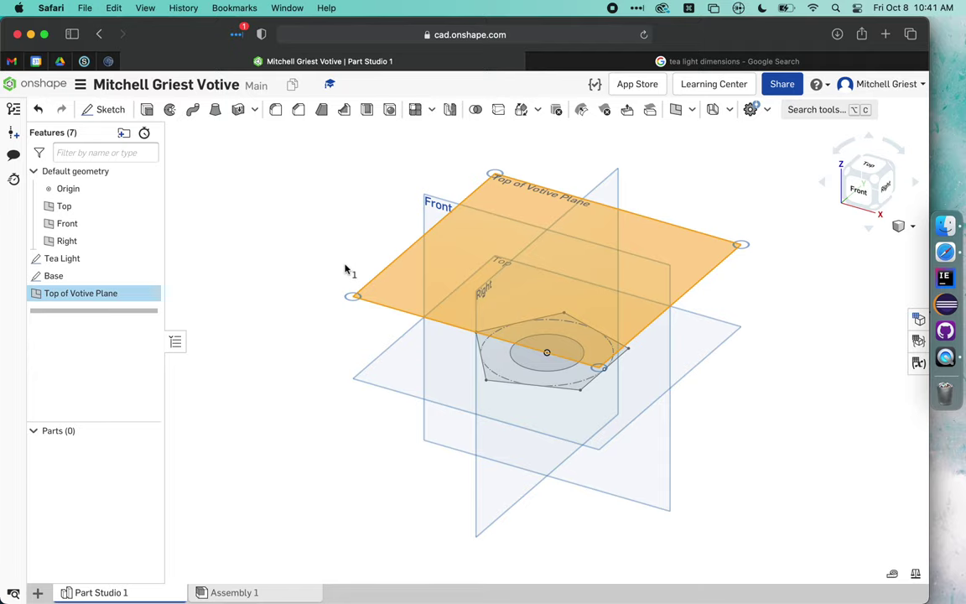
{"action": "left_click", "coordinate": [104, 110]}
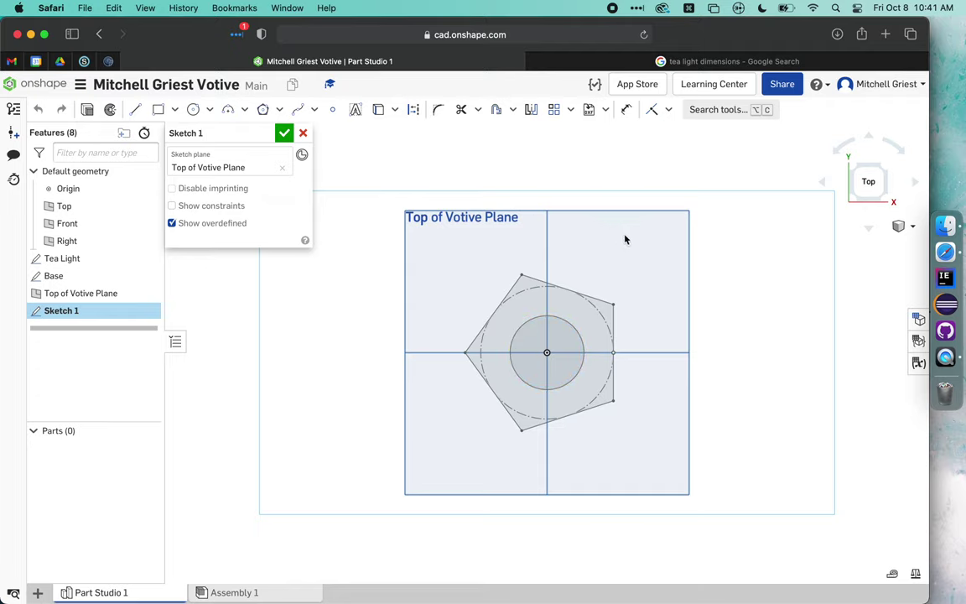
{"action": "left_click", "coordinate": [605, 111]}
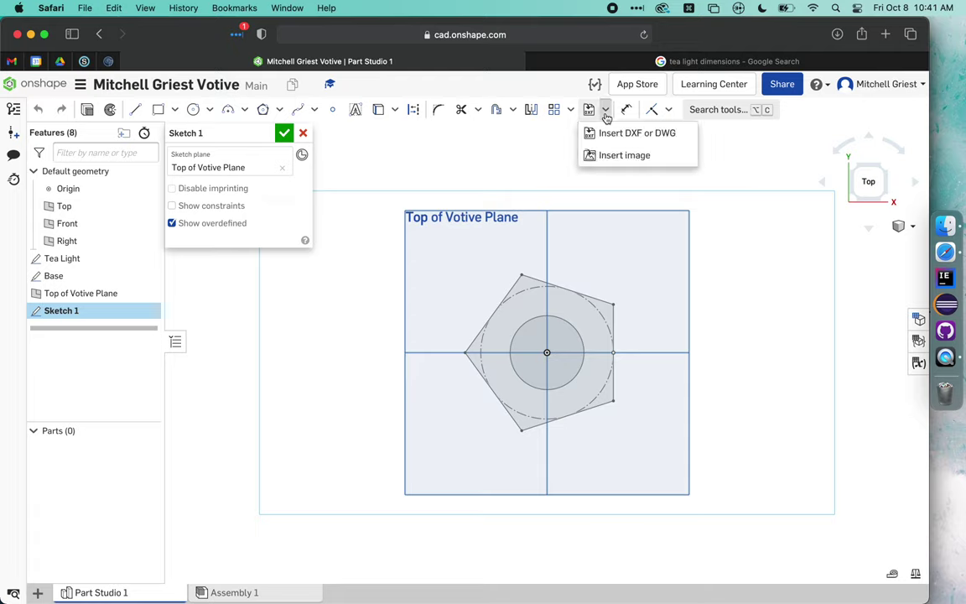
Import the Flower photo from the Desktop as Flower.jpg for the sketch image.
{"action": "left_click", "coordinate": [618, 161]}
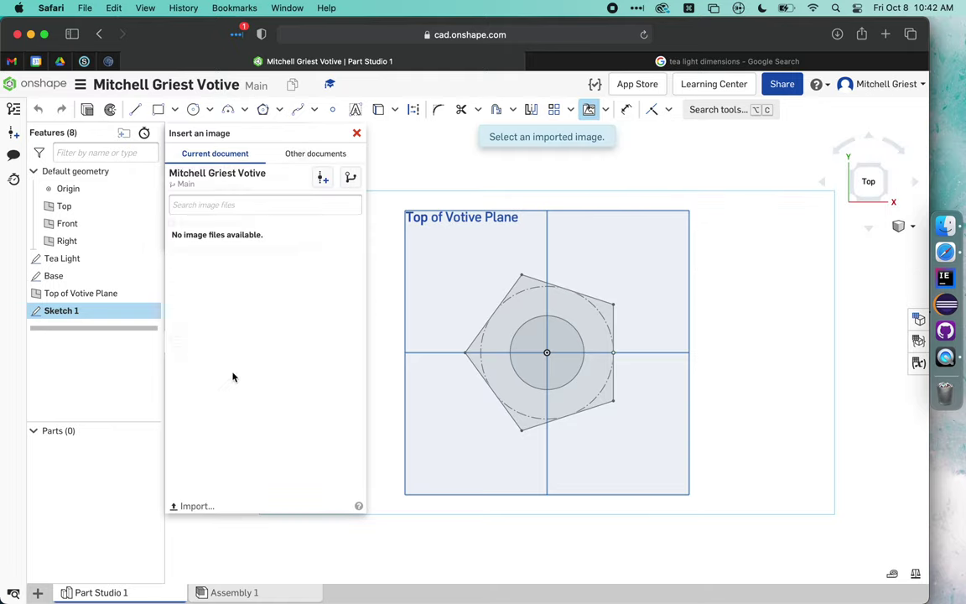
{"action": "left_click", "coordinate": [188, 507]}
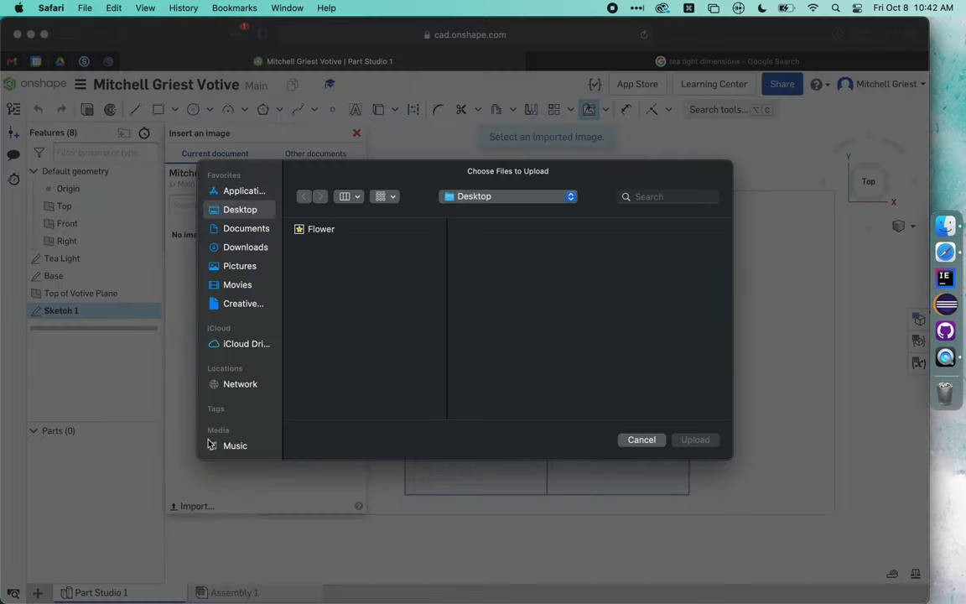
{"action": "left_click", "coordinate": [330, 233]}
{"action": "key", "text": "space"}
{"action": "key", "text": "space"}
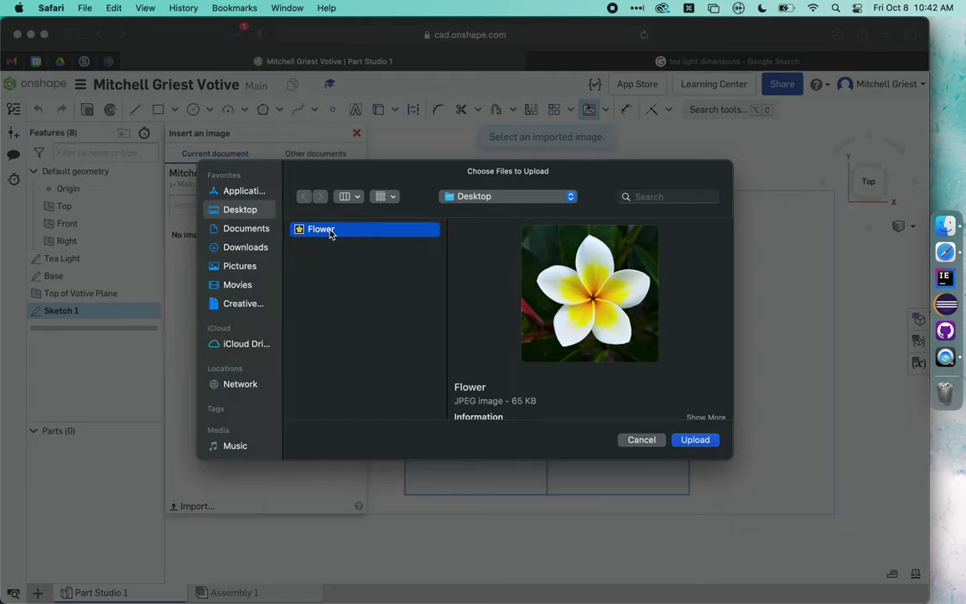
{"action": "left_click", "coordinate": [694, 440]}
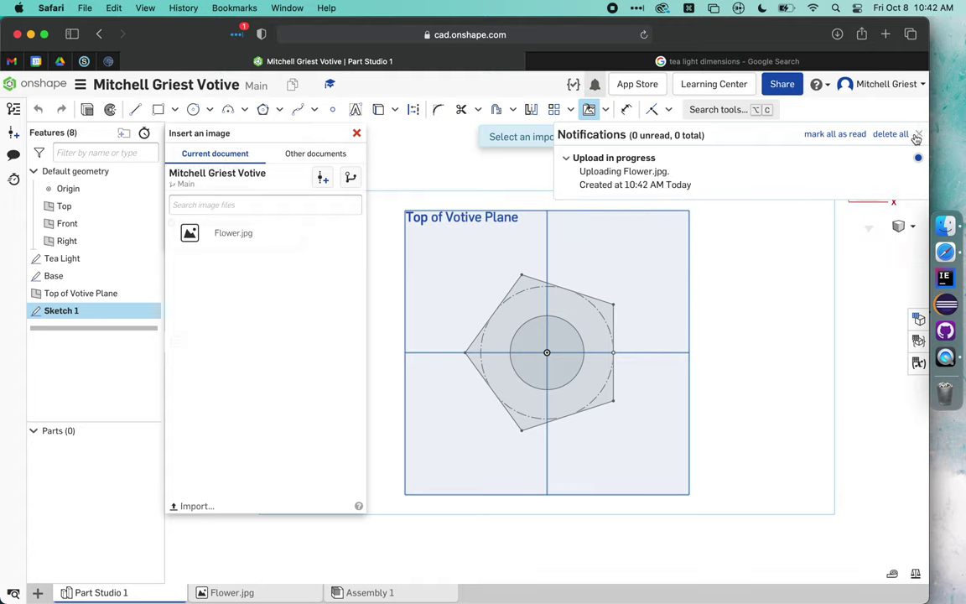
{"action": "left_click", "coordinate": [919, 137]}
Place Flower.jpg in Sketch 1 as a rectangle anchored at the origin above the pentagon.
{"action": "left_click", "coordinate": [263, 238]}
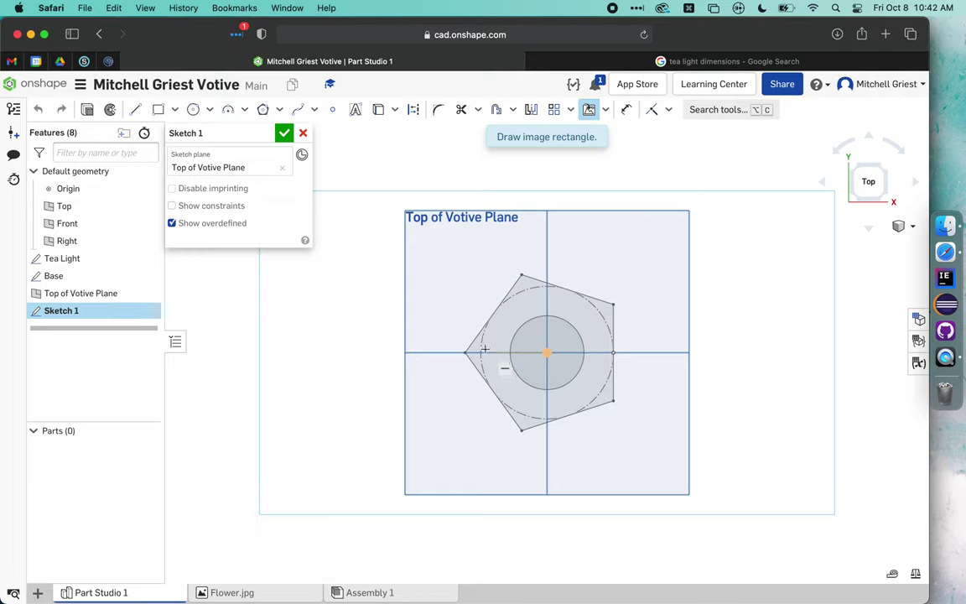
{"action": "left_click", "coordinate": [482, 353]}
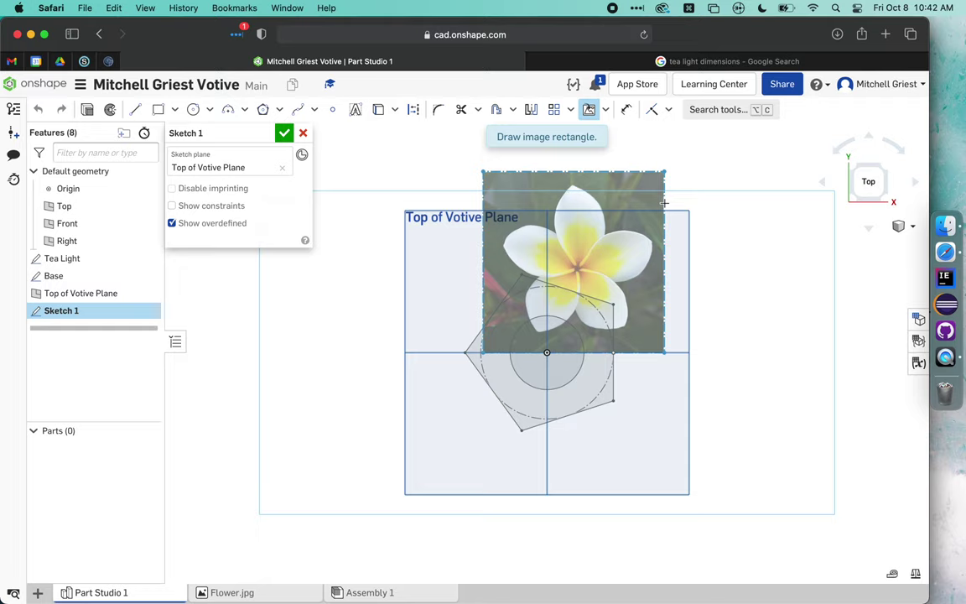
{"action": "left_click", "coordinate": [664, 203]}
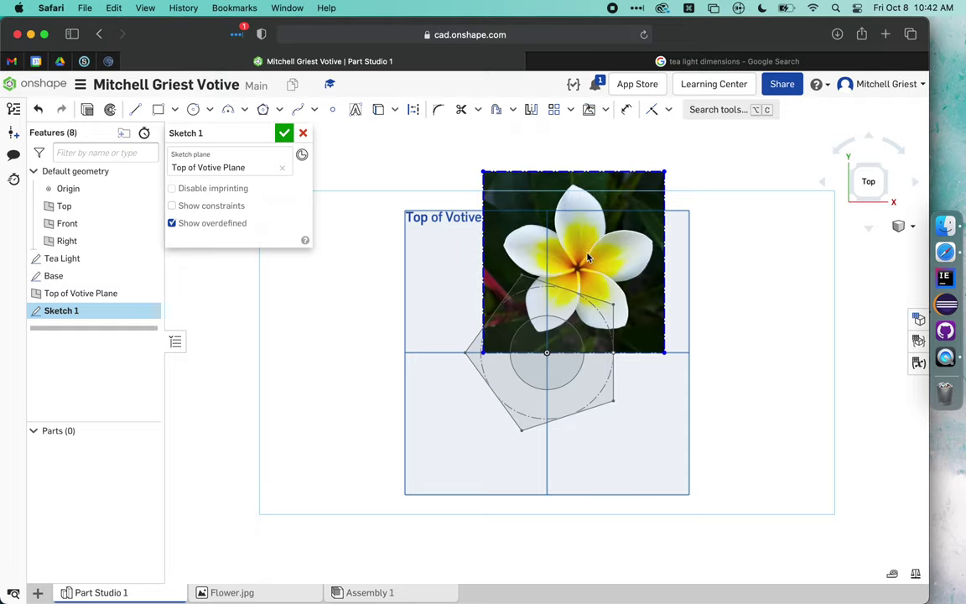
{"action": "scroll", "coordinate": [621, 333], "scroll_direction": "up", "scroll_amount": 5}
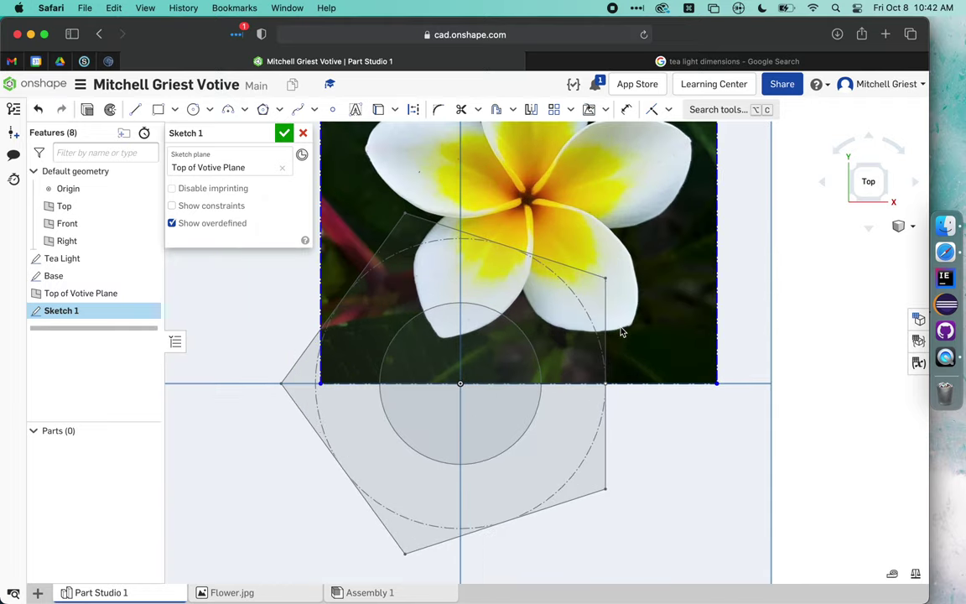
Add a sketch point on the image's bottom edge and merge it onto the origin.
{"action": "scroll", "coordinate": [621, 333], "scroll_direction": "down", "scroll_amount": 1}
{"action": "left_click", "coordinate": [332, 109]}
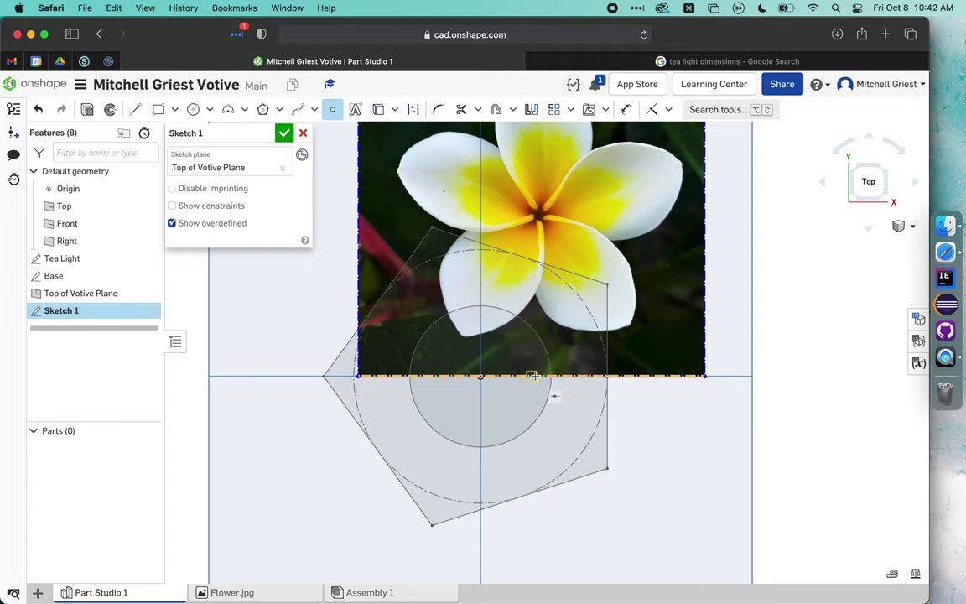
{"action": "left_click", "coordinate": [532, 376]}
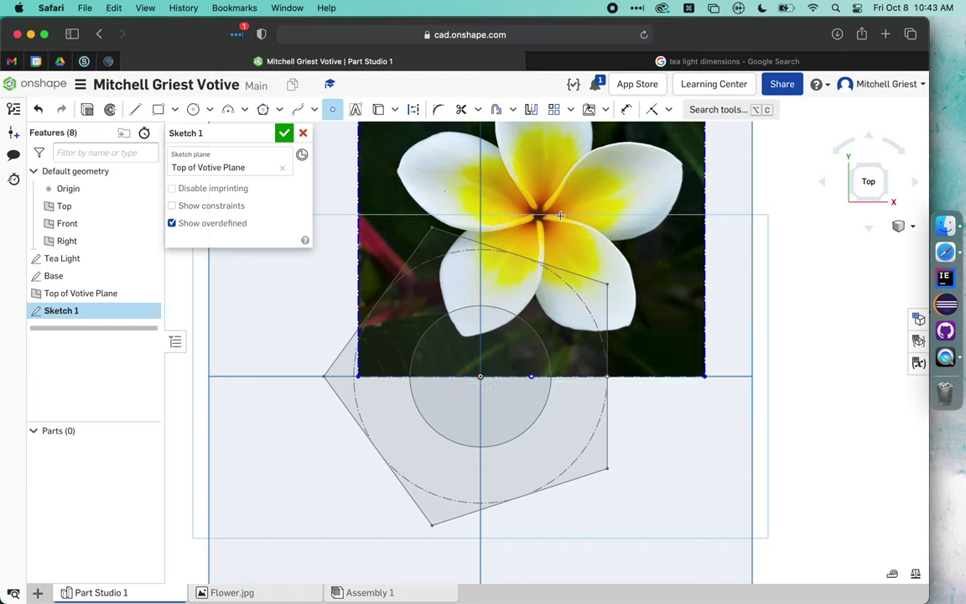
{"action": "left_click", "coordinate": [668, 109]}
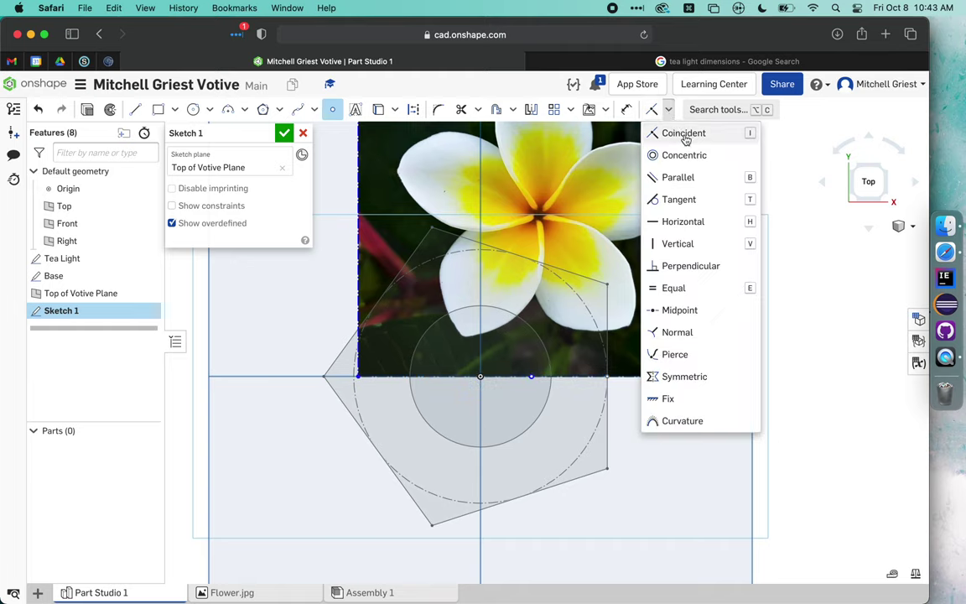
{"action": "left_click", "coordinate": [685, 134]}
{"action": "left_click", "coordinate": [669, 110]}
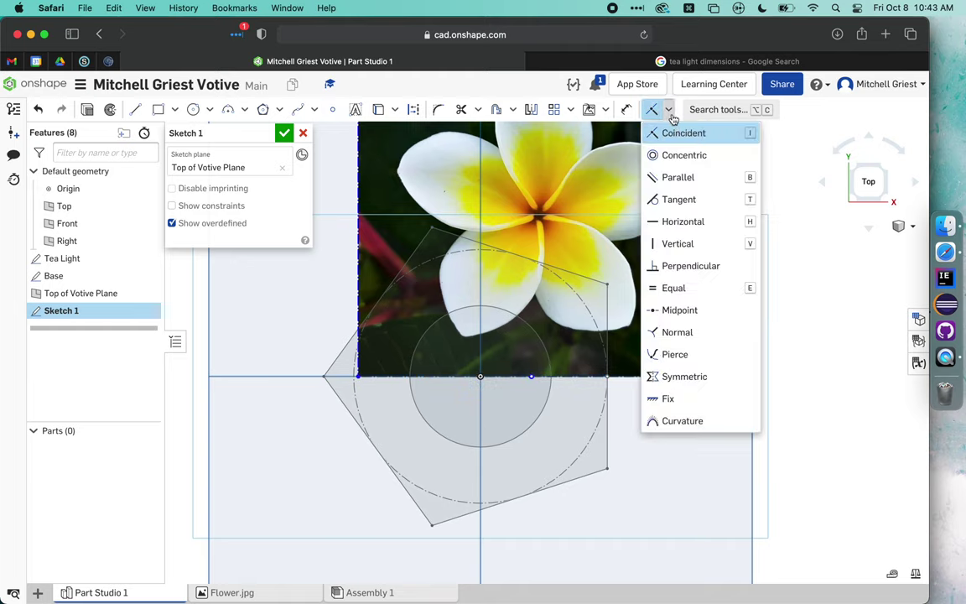
{"action": "left_click", "coordinate": [676, 134]}
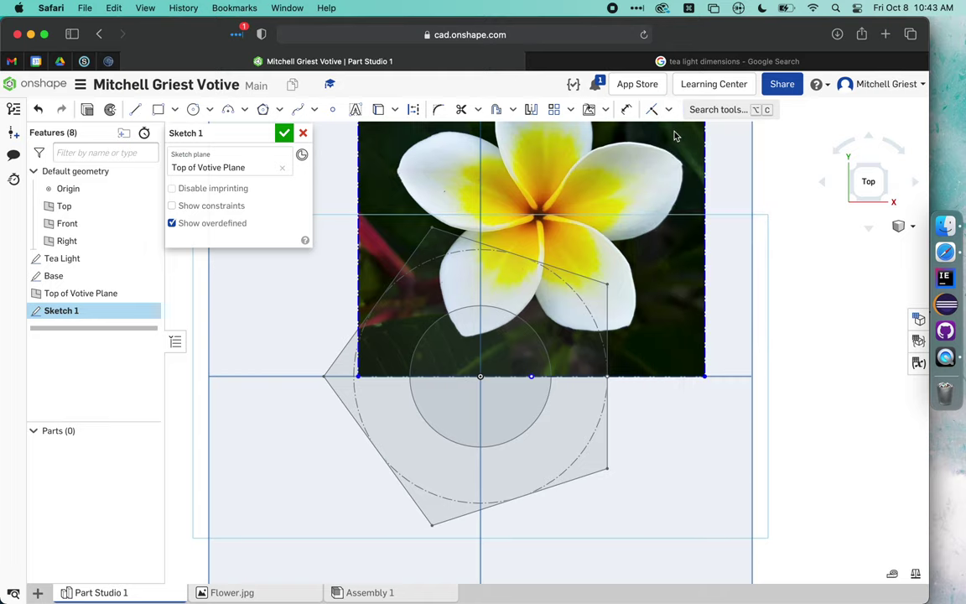
{"action": "left_click", "coordinate": [531, 377]}
{"action": "left_click", "coordinate": [481, 378]}
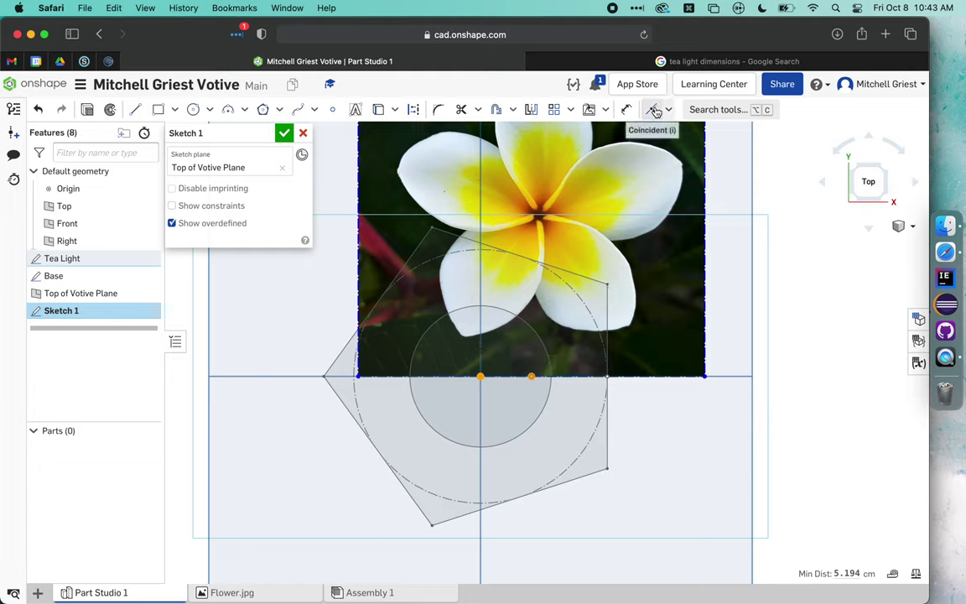
{"action": "left_click_drag", "start_coordinate": [533, 378], "coordinate": [480, 376]}
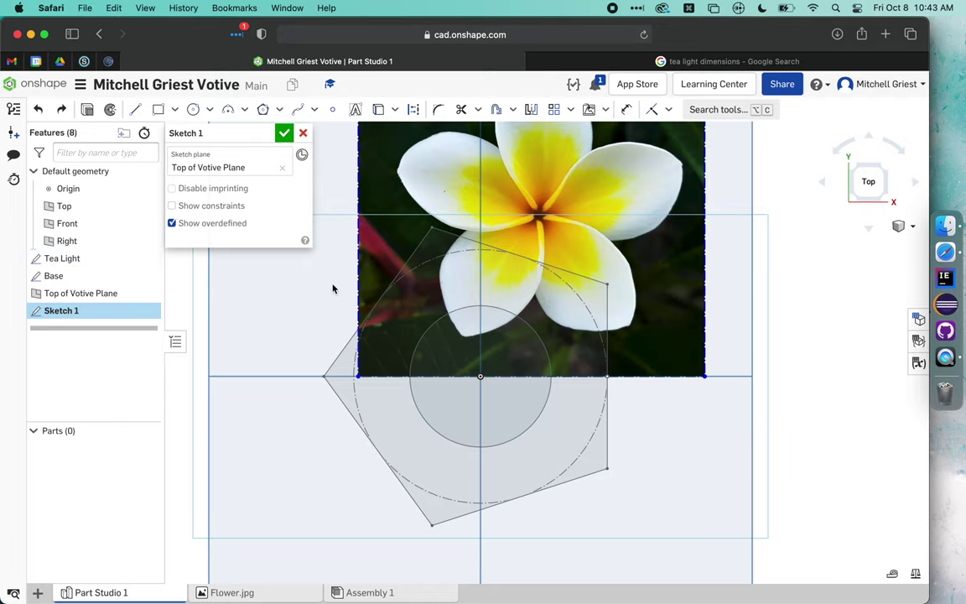
Mark the flower centre with a point and make it coincident with the origin.
{"action": "left_click", "coordinate": [332, 112]}
{"action": "left_click", "coordinate": [538, 215]}
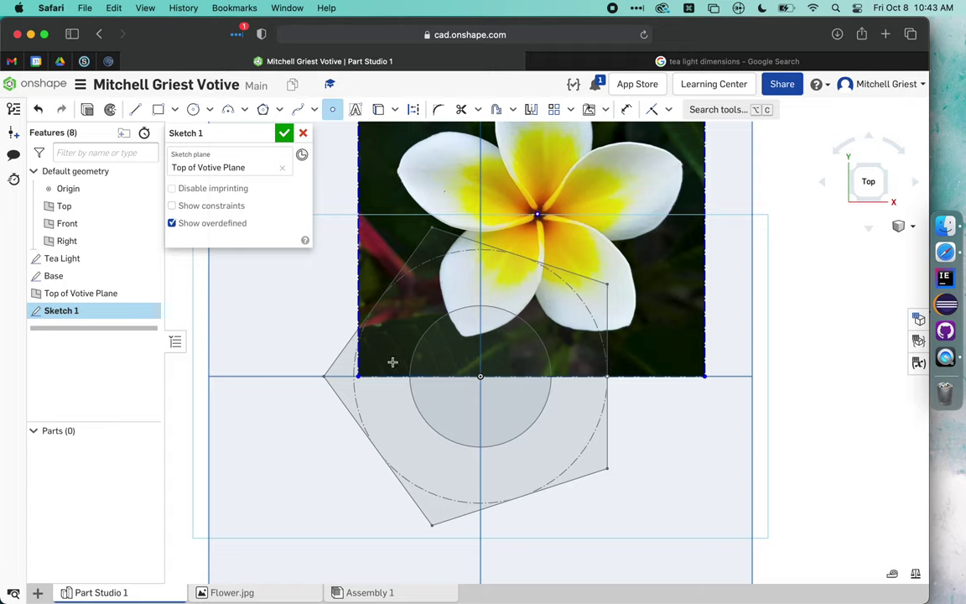
{"action": "left_click", "coordinate": [651, 109]}
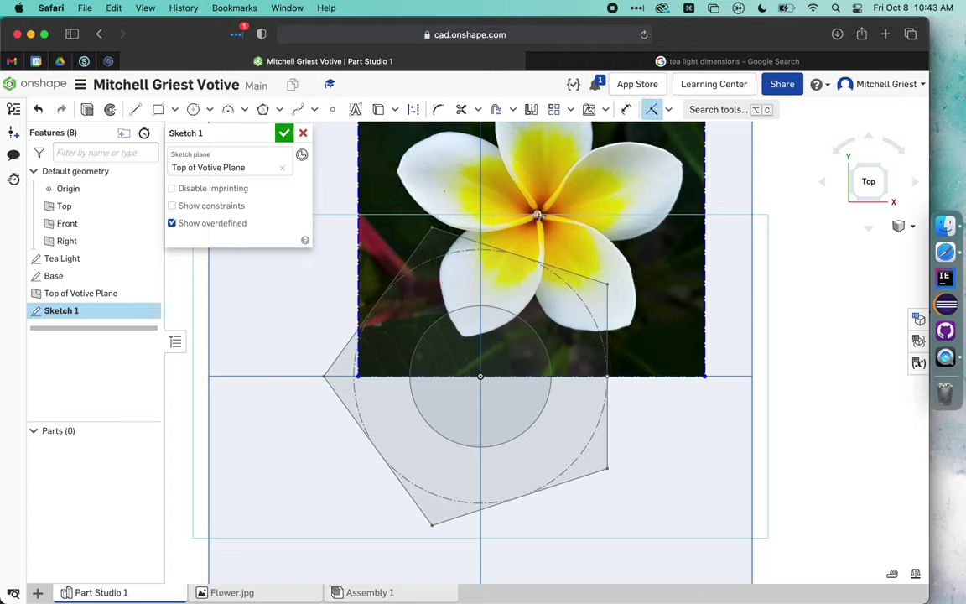
{"action": "left_click", "coordinate": [537, 215]}
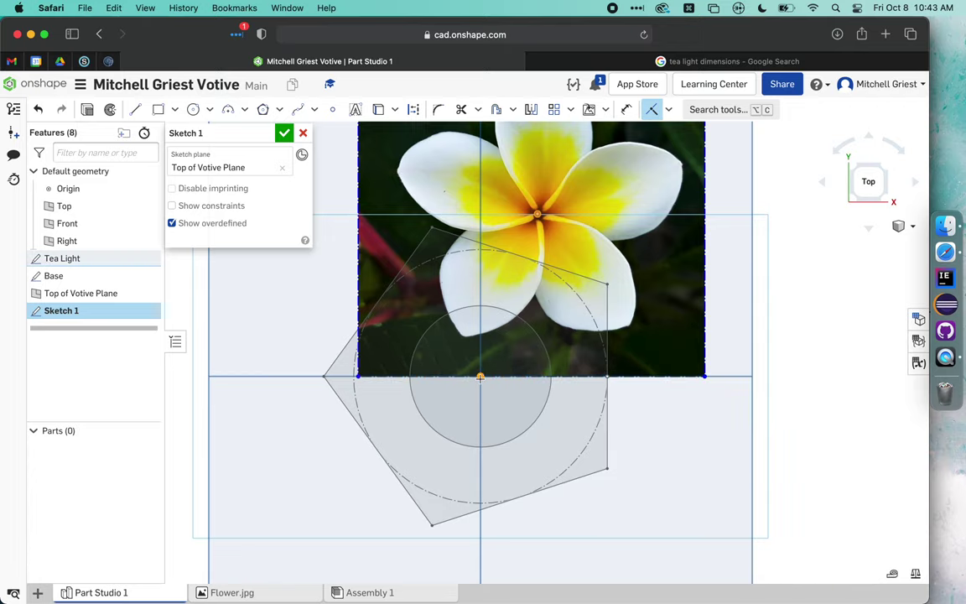
{"action": "left_click", "coordinate": [479, 377]}
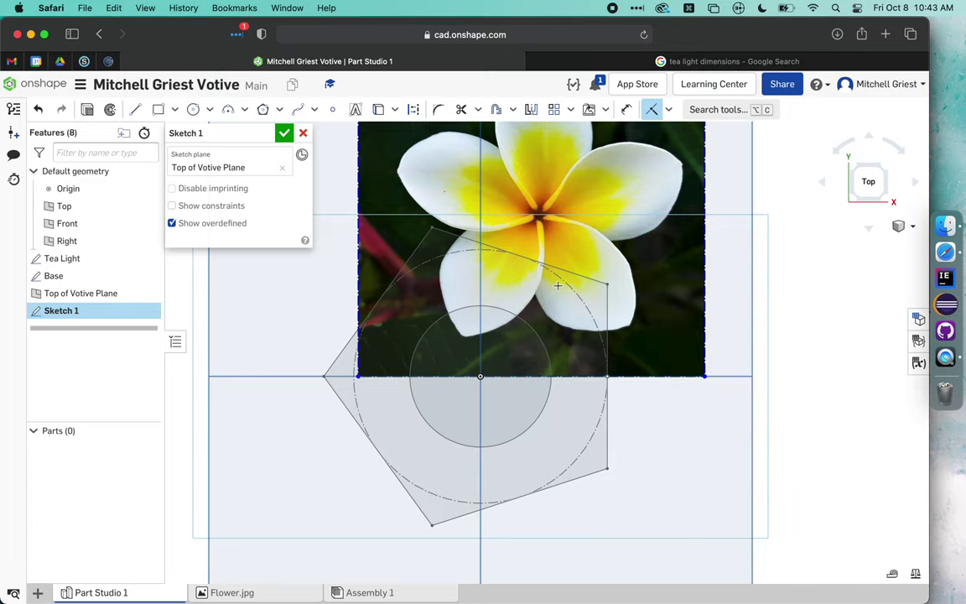
{"action": "scroll", "coordinate": [566, 277], "scroll_direction": "down", "scroll_amount": 3}
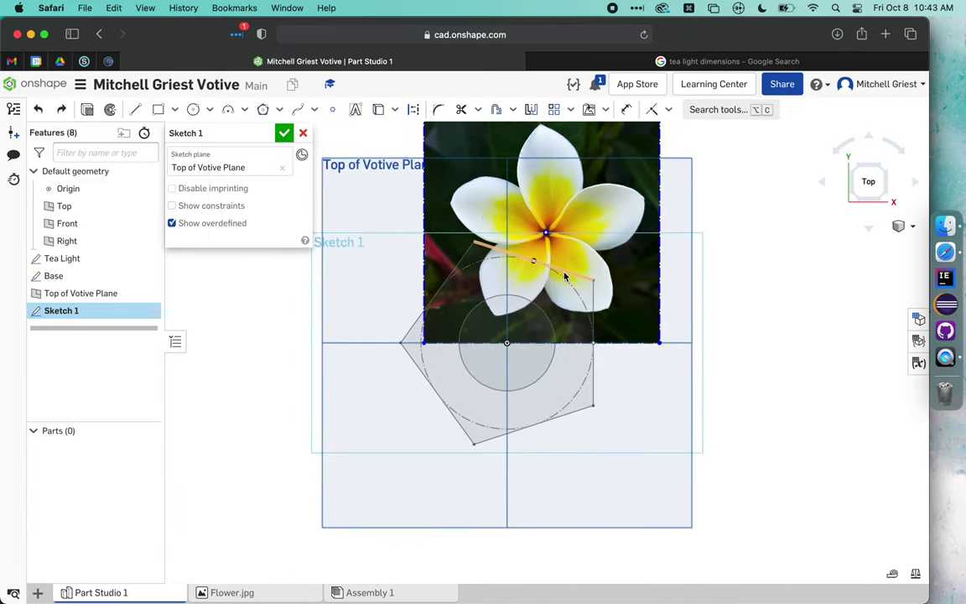
{"action": "scroll", "coordinate": [538, 221], "scroll_direction": "down", "scroll_amount": 2}
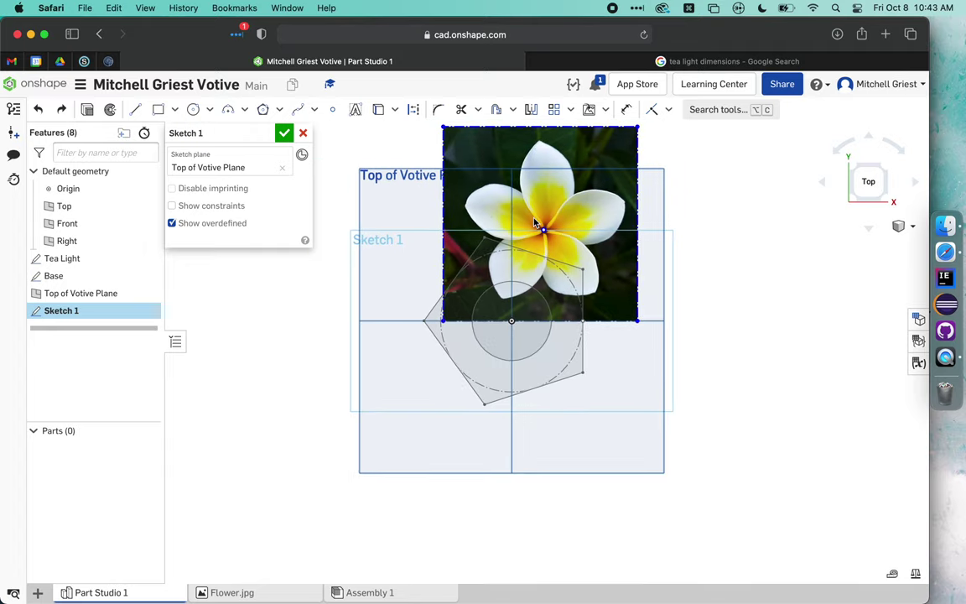
{"action": "left_click", "coordinate": [516, 134]}
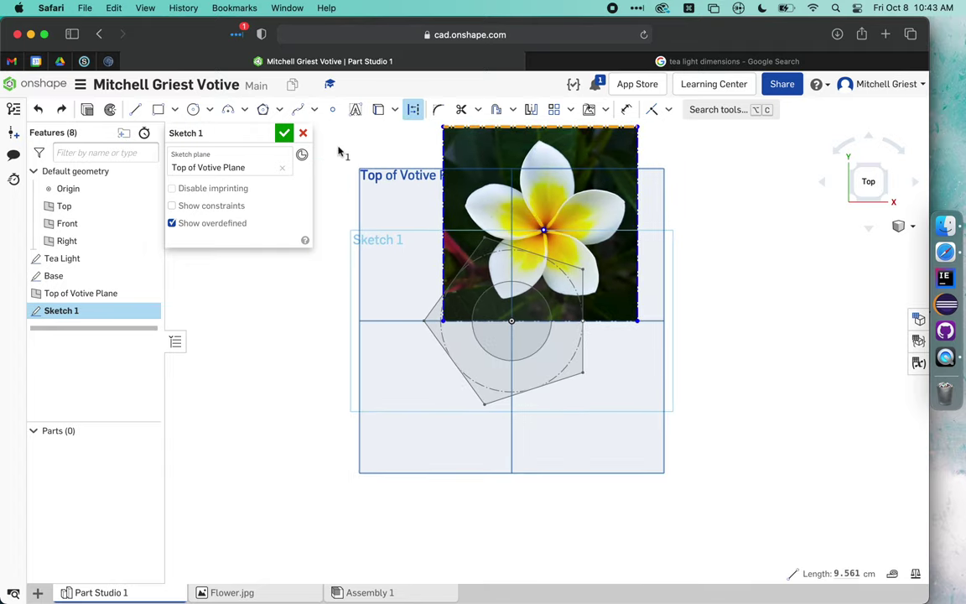
Discard Sketch 1 and start a new sketch on Top of Votive Plane, viewed normal.
{"action": "left_click", "coordinate": [304, 135]}
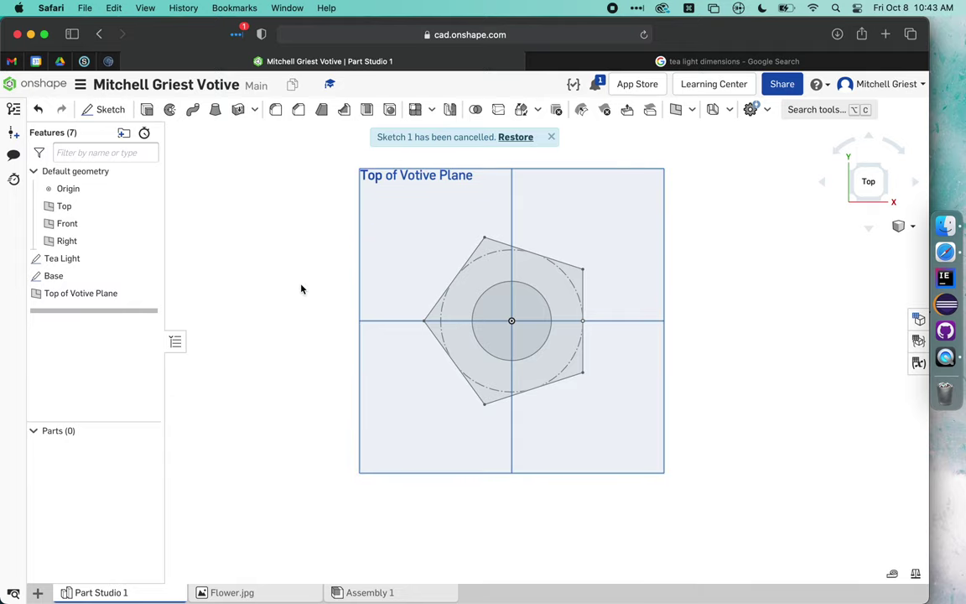
{"action": "key", "text": "shift+7"}
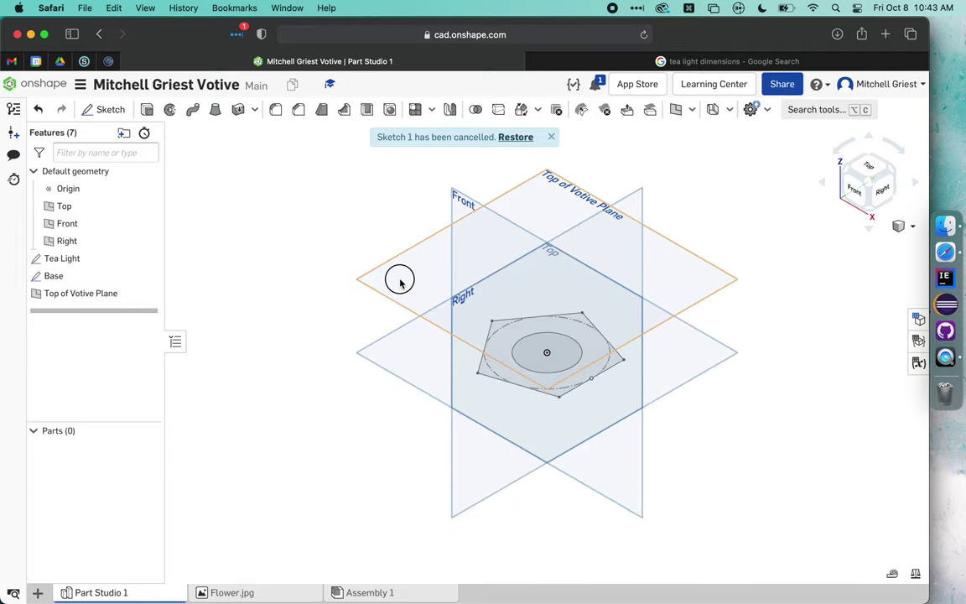
{"action": "left_click", "coordinate": [373, 270]}
{"action": "left_click", "coordinate": [109, 111]}
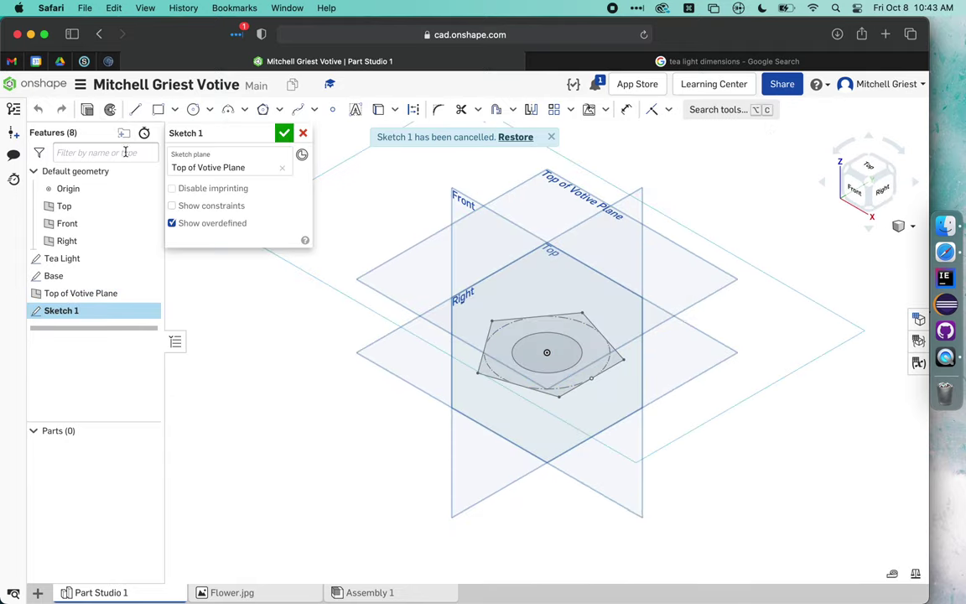
{"action": "key", "text": "n"}
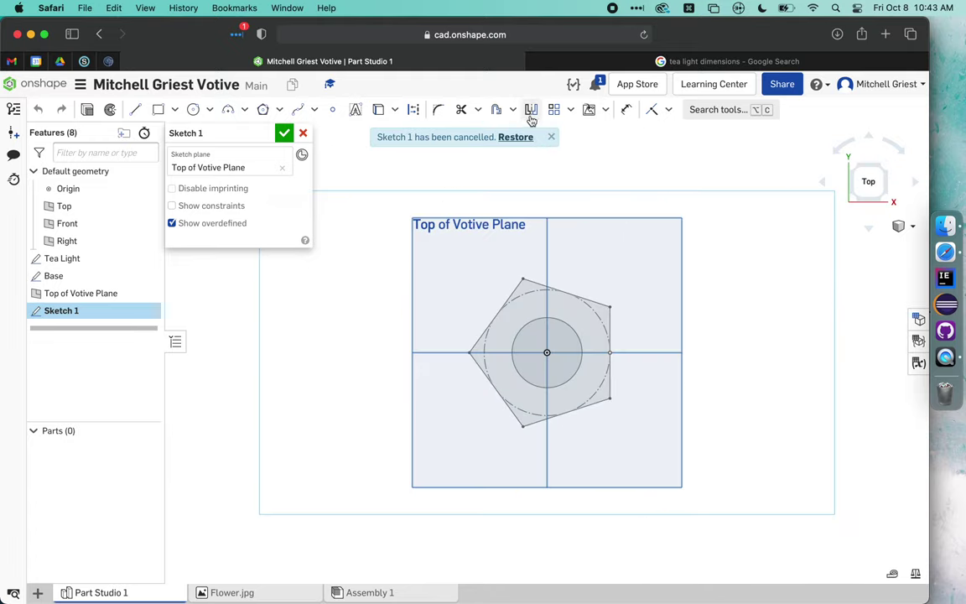
Insert Flower.jpg again as a rectangle covering the whole pentagon.
{"action": "left_click", "coordinate": [605, 109]}
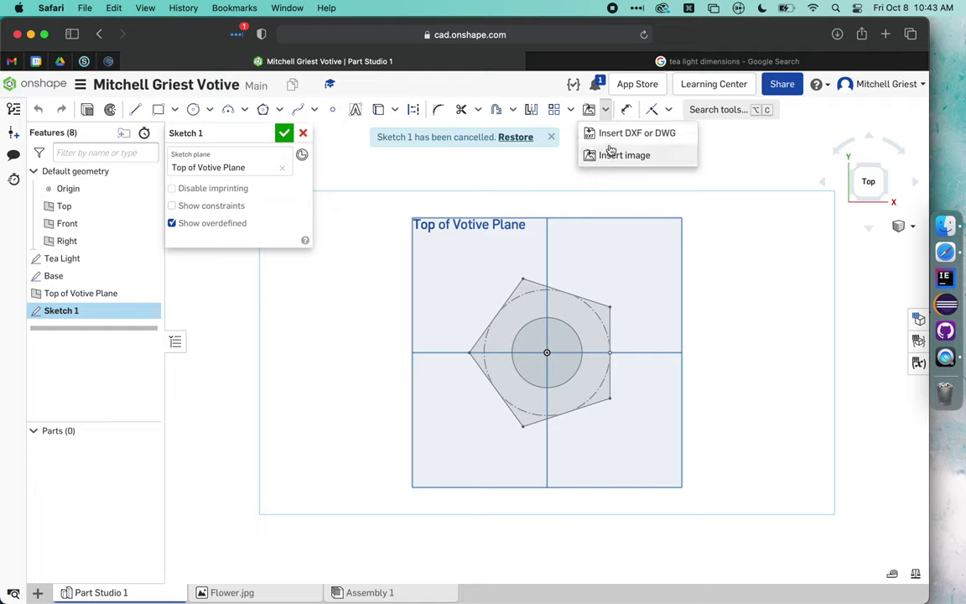
{"action": "left_click", "coordinate": [611, 153]}
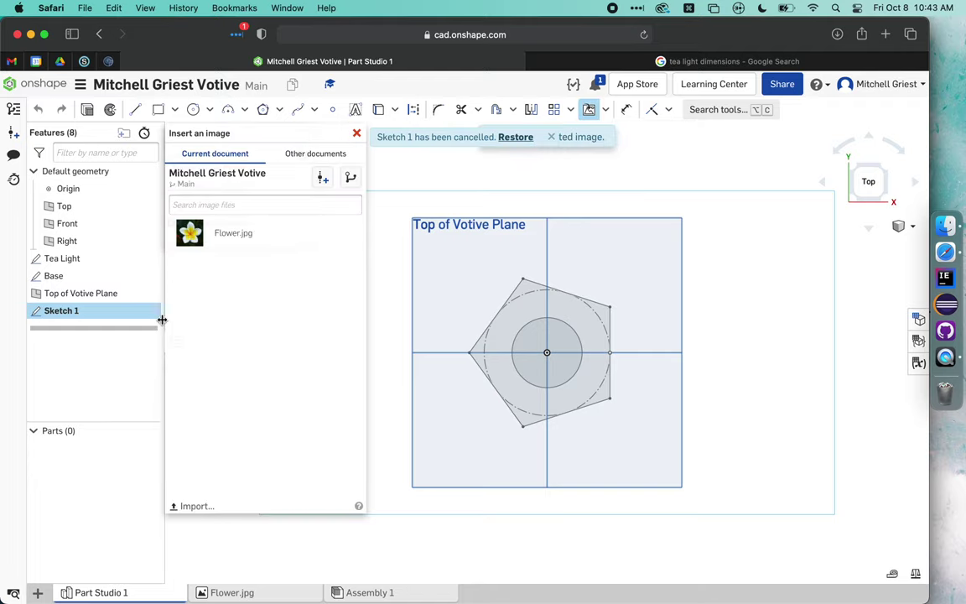
{"action": "left_click", "coordinate": [234, 234]}
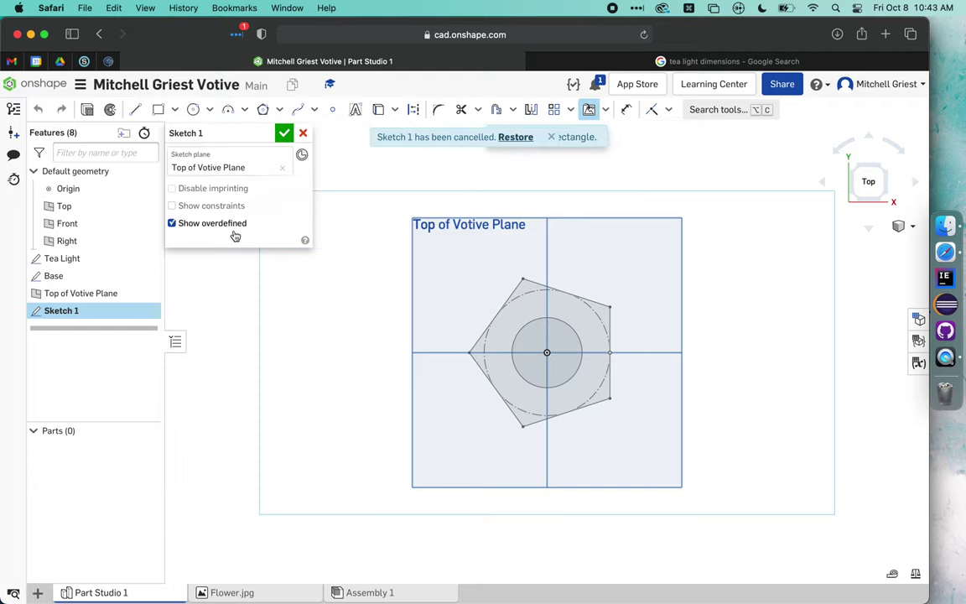
{"action": "left_click", "coordinate": [449, 460]}
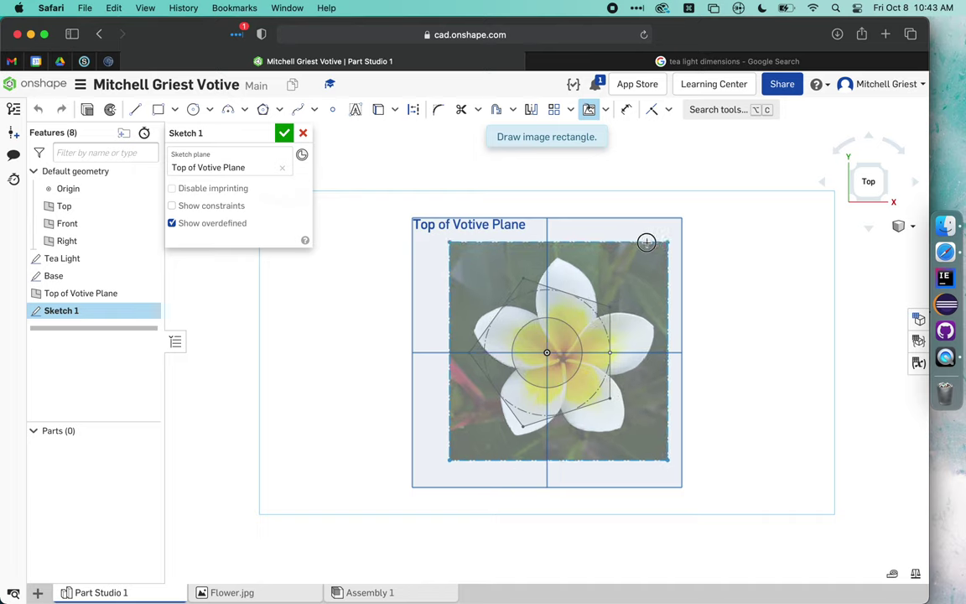
{"action": "left_click", "coordinate": [645, 242]}
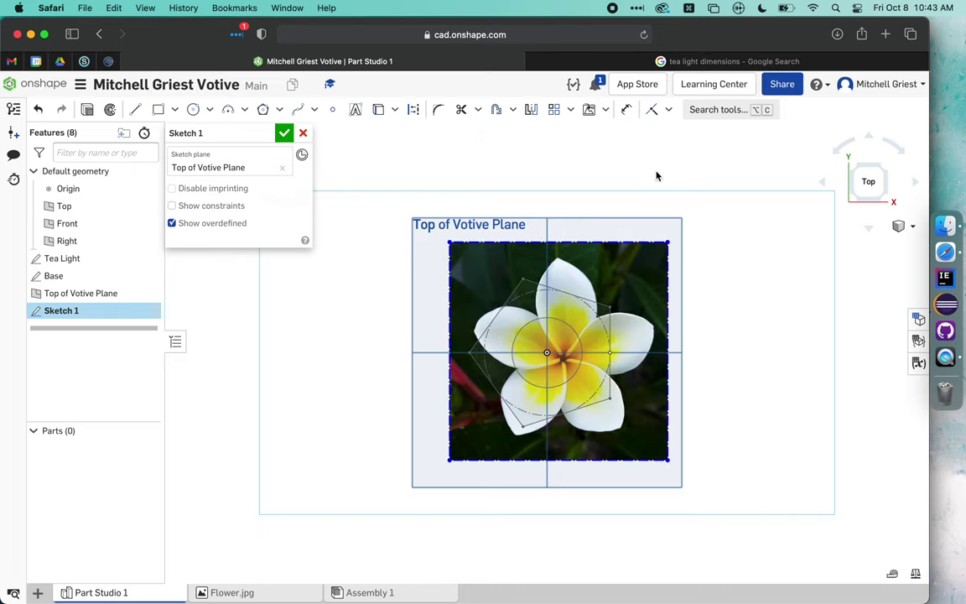
Reposition the flower image and dimension its right edge to 14 cm tall.
{"action": "mouse_move", "coordinate": [635, 245]}
{"action": "left_mouse_down"}
{"action": "mouse_move", "coordinate": [601, 240]}
{"action": "mouse_move", "coordinate": [618, 238]}
{"action": "left_mouse_up"}
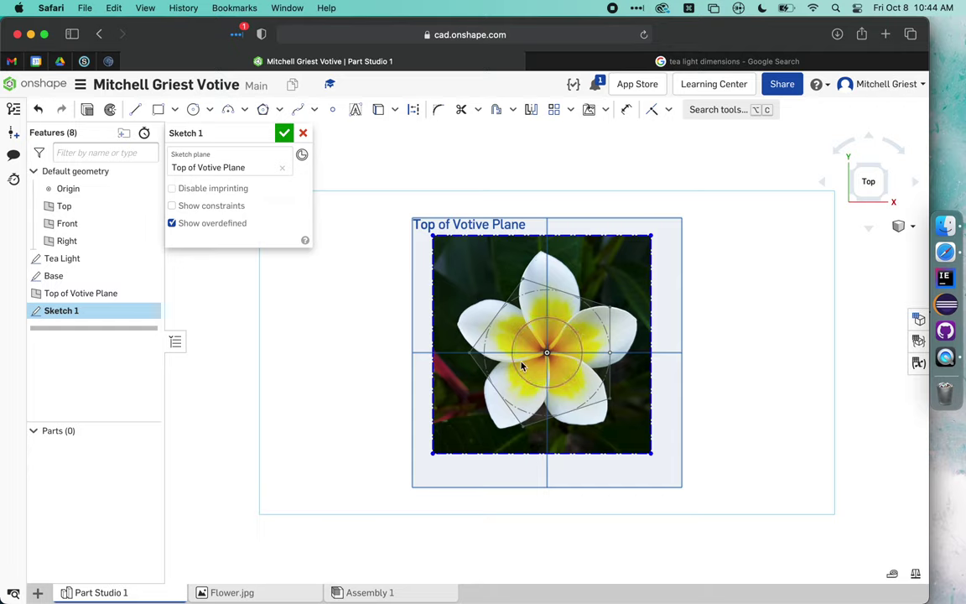
{"action": "mouse_move", "coordinate": [650, 455]}
{"action": "left_mouse_down"}
{"action": "mouse_move", "coordinate": [671, 463]}
{"action": "mouse_move", "coordinate": [650, 453]}
{"action": "left_mouse_up"}
{"action": "mouse_move", "coordinate": [653, 237]}
{"action": "left_mouse_down"}
{"action": "mouse_move", "coordinate": [684, 200]}
{"action": "mouse_move", "coordinate": [653, 238]}
{"action": "left_mouse_up"}
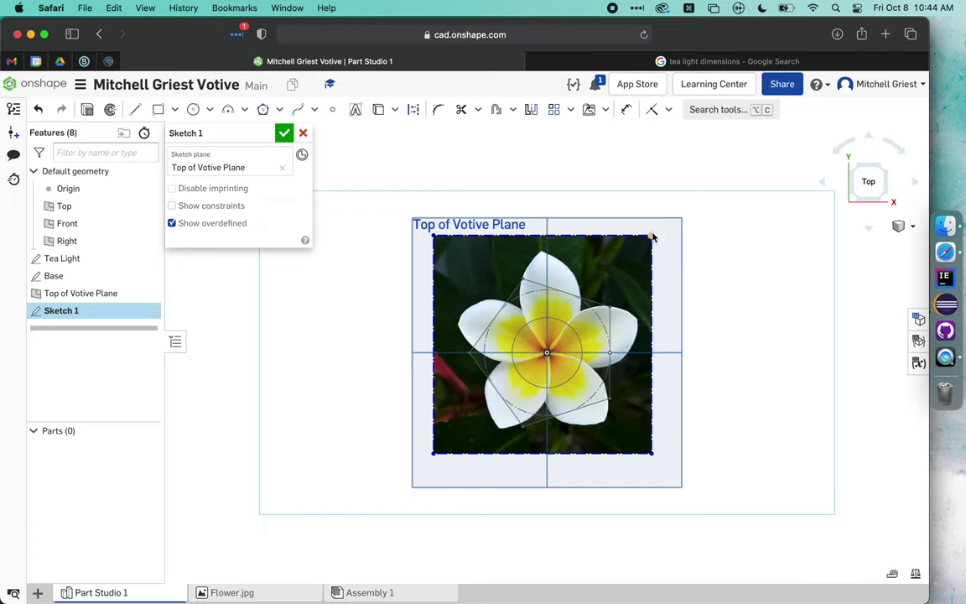
{"action": "key", "text": "u"}
{"action": "left_click", "coordinate": [650, 285]}
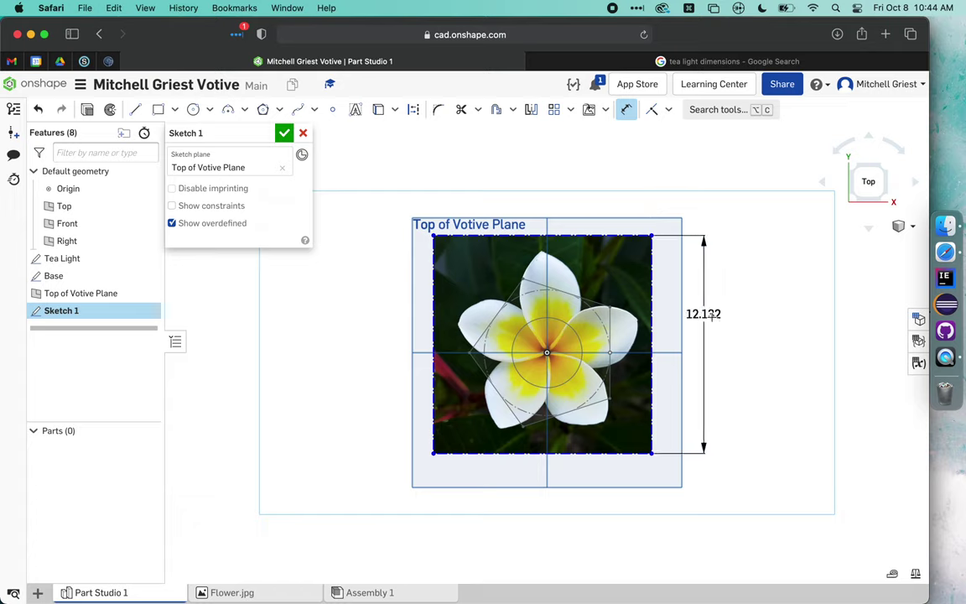
{"action": "left_click", "coordinate": [722, 348]}
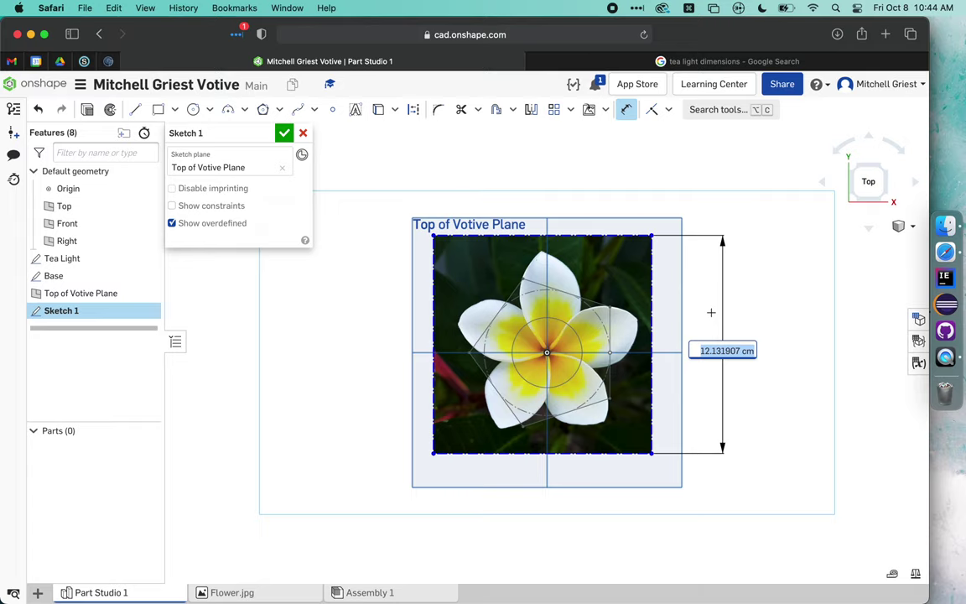
{"action": "type", "text": "14"}
{"action": "key", "text": "Return"}
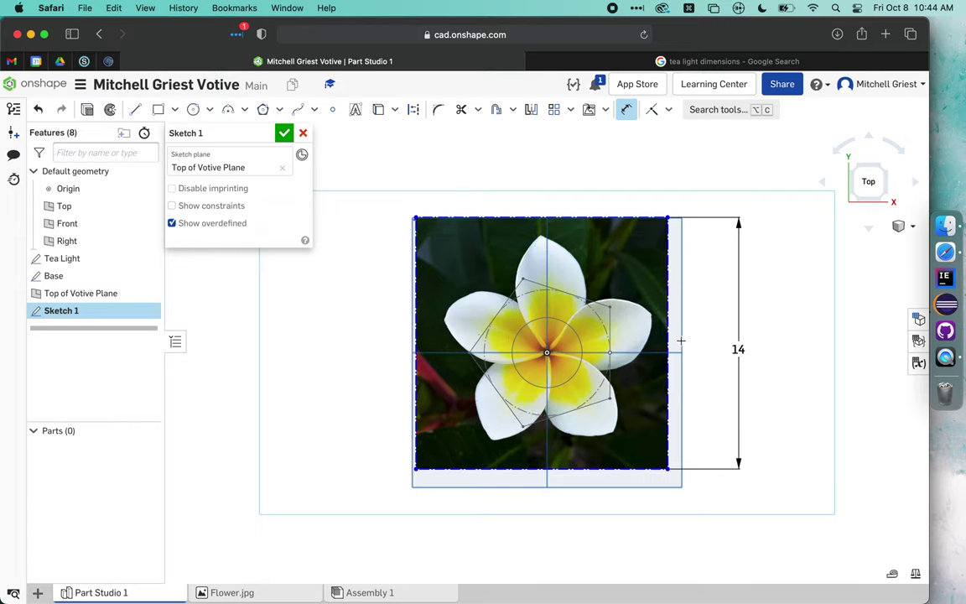
{"action": "key", "text": "Escape"}
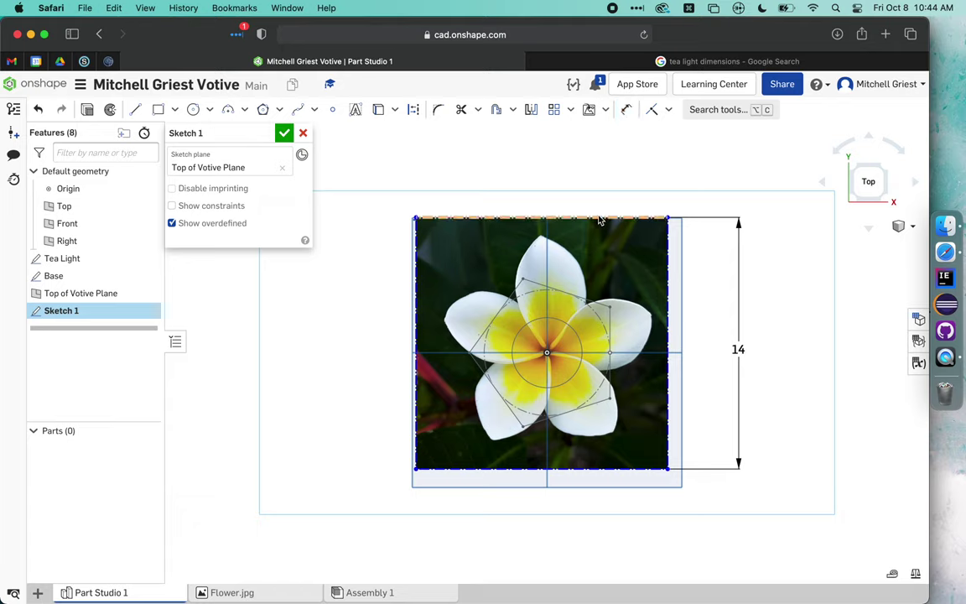
Rename the sketch to Top Flower and finish it.
{"action": "key", "text": "u"}
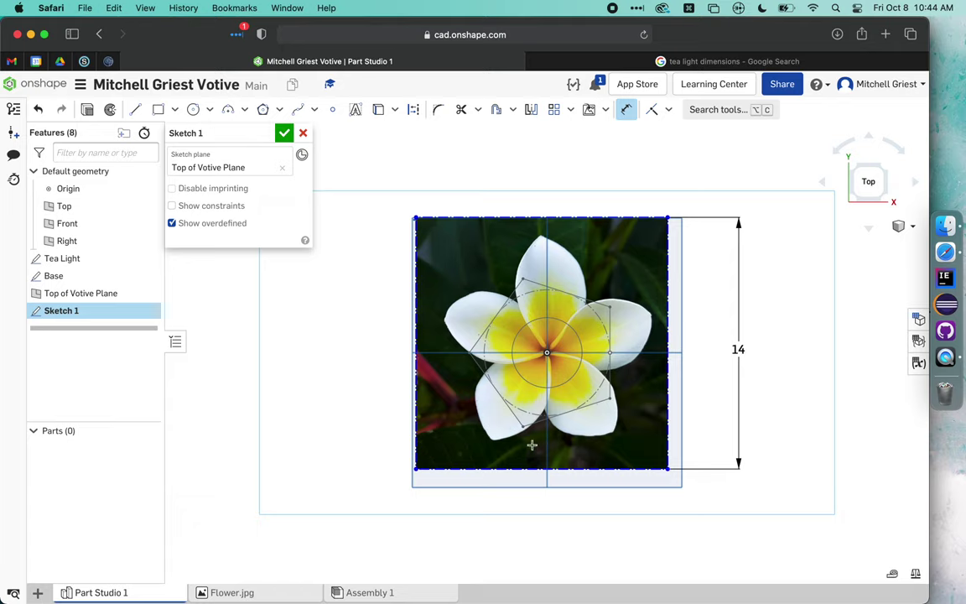
{"action": "left_click", "coordinate": [269, 136]}
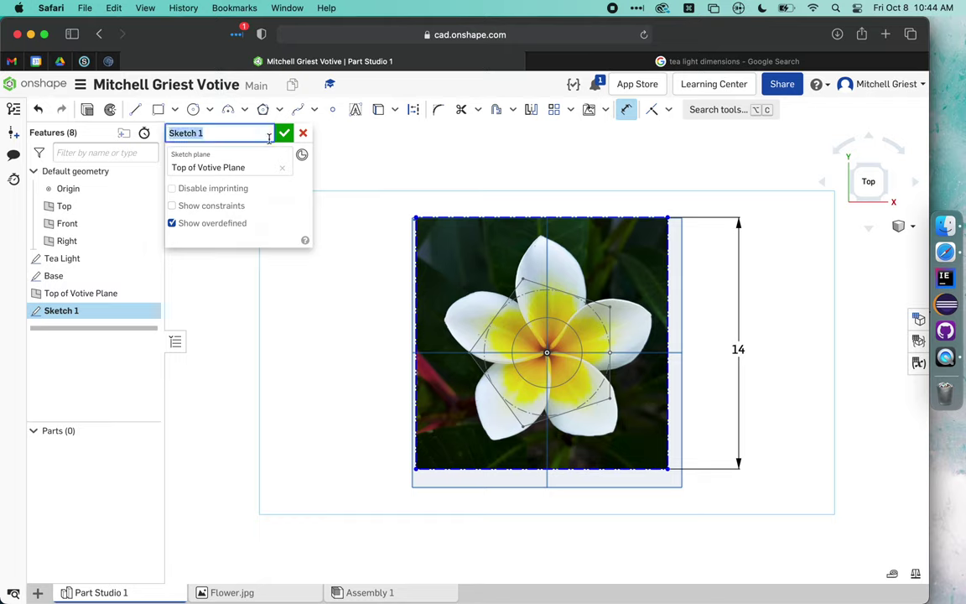
{"action": "type", "text": "Top Flower"}
{"action": "key", "text": "Return"}
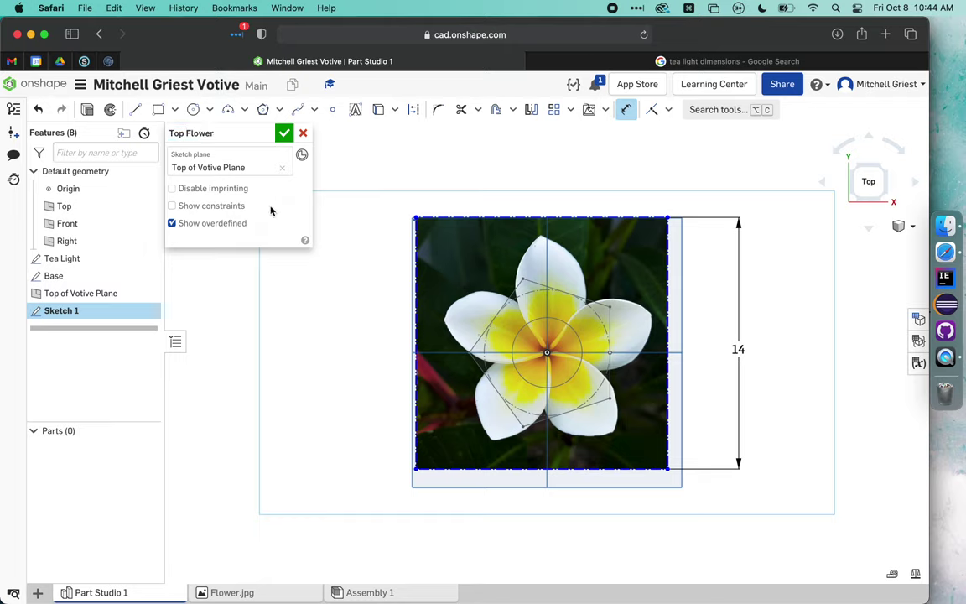
{"action": "left_click", "coordinate": [285, 132]}
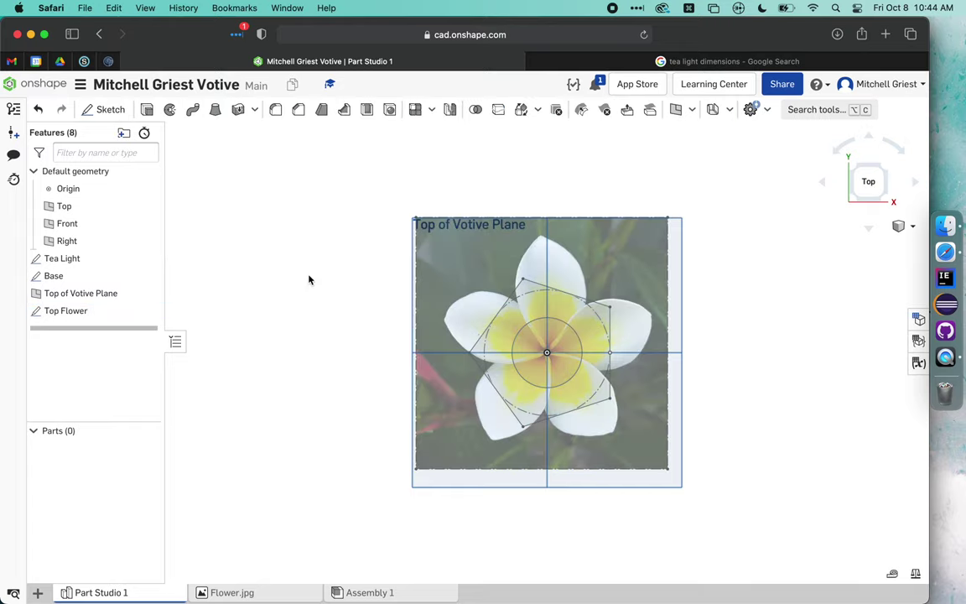
{"action": "mouse_move", "coordinate": [308, 278]}
{"action": "right_mouse_down"}
{"action": "mouse_move", "coordinate": [304, 223]}
{"action": "mouse_move", "coordinate": [278, 193]}
{"action": "mouse_move", "coordinate": [284, 228]}
{"action": "right_mouse_up"}
{"action": "double_click", "coordinate": [92, 312]}
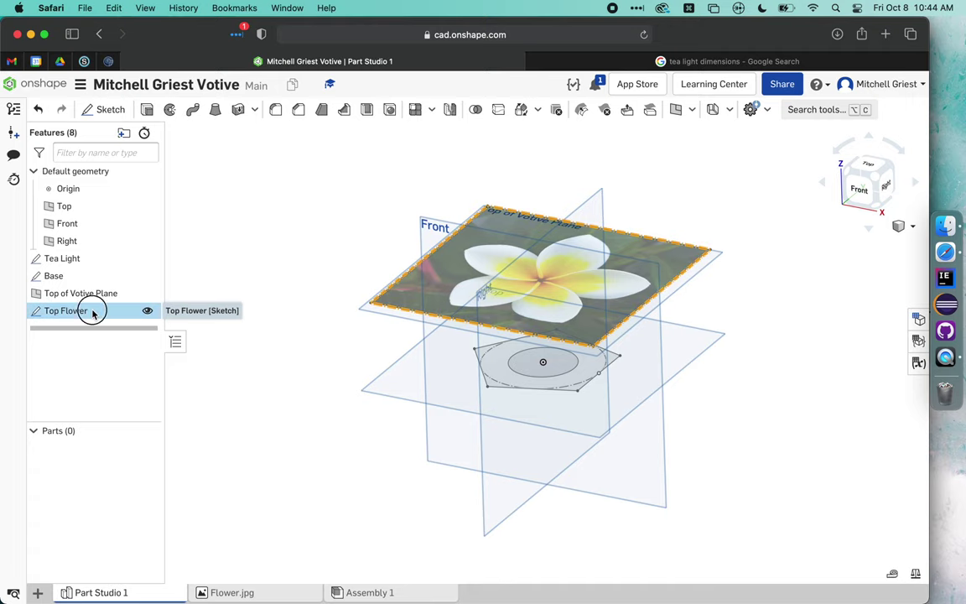
{"action": "key", "text": "n"}
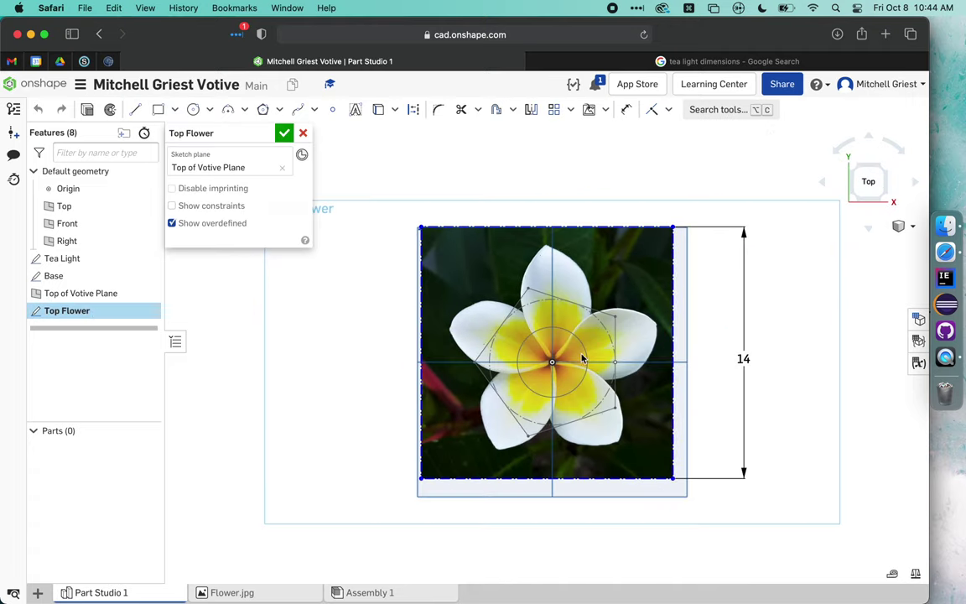
{"action": "scroll", "coordinate": [579, 357], "scroll_direction": "up", "scroll_amount": 5}
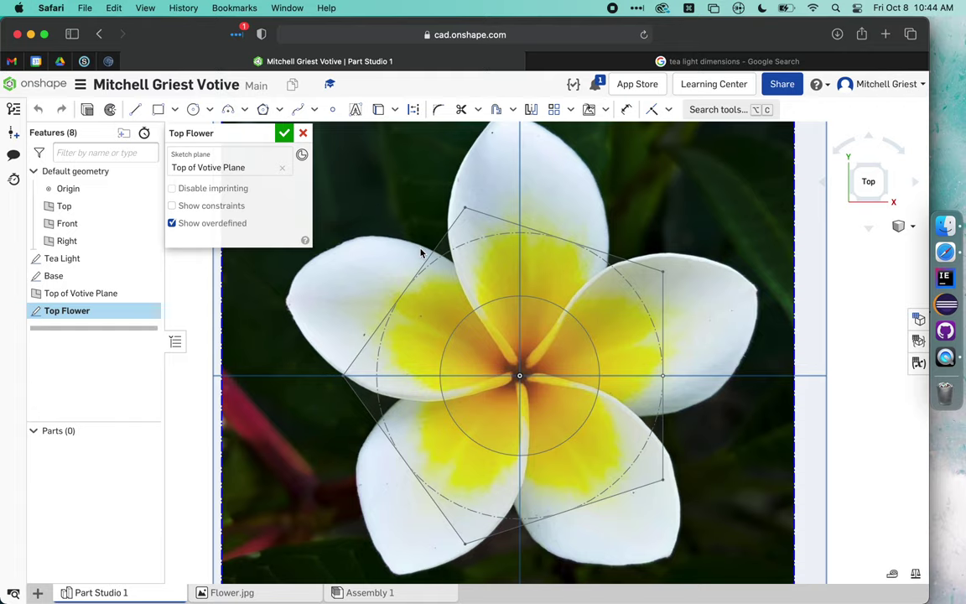
{"action": "scroll", "coordinate": [422, 252], "scroll_direction": "down", "scroll_amount": 5}
{"action": "scroll", "coordinate": [422, 252], "scroll_direction": "up", "scroll_amount": 2}
{"action": "scroll", "coordinate": [422, 251], "scroll_direction": "down", "scroll_amount": 2}
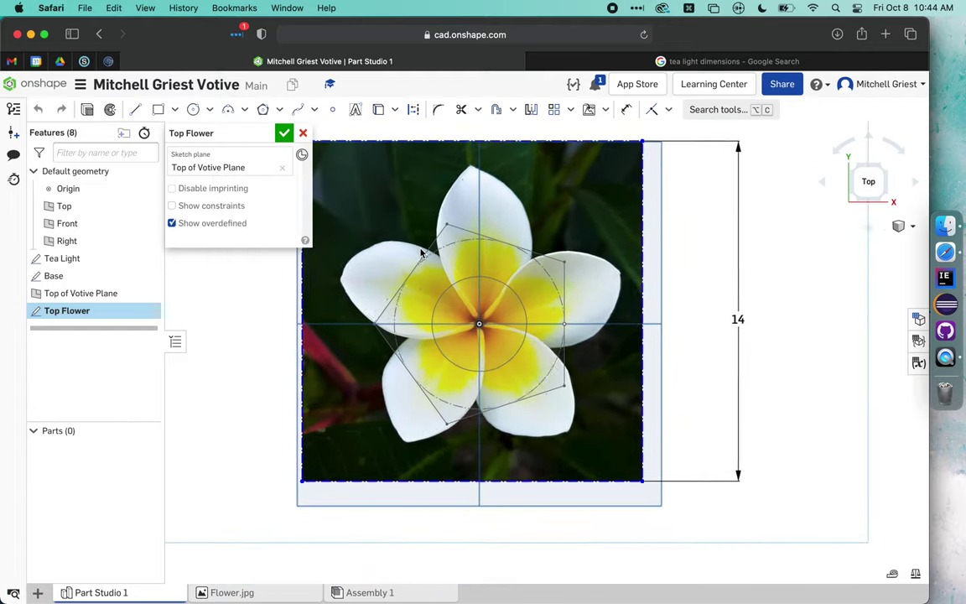
{"action": "scroll", "coordinate": [422, 252], "scroll_direction": "up", "scroll_amount": 3}
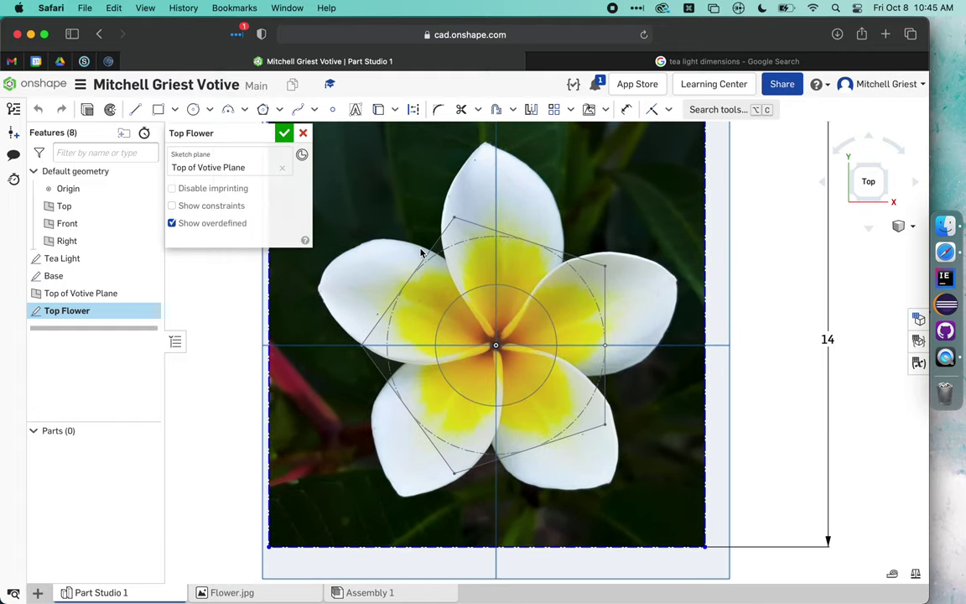
{"action": "scroll", "coordinate": [427, 198], "scroll_direction": "up", "scroll_amount": 3}
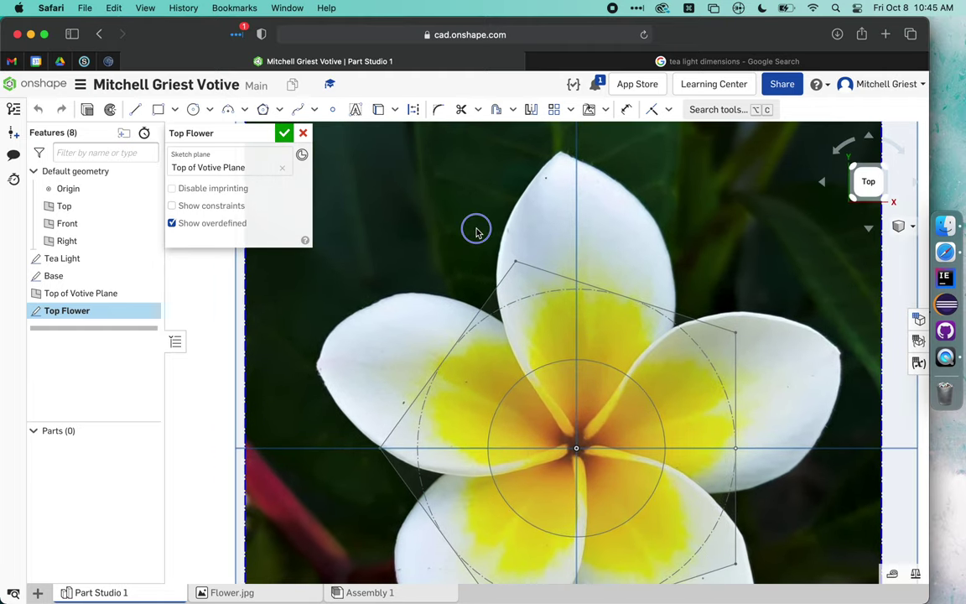
{"action": "scroll", "coordinate": [444, 231], "scroll_direction": "up", "scroll_amount": 2}
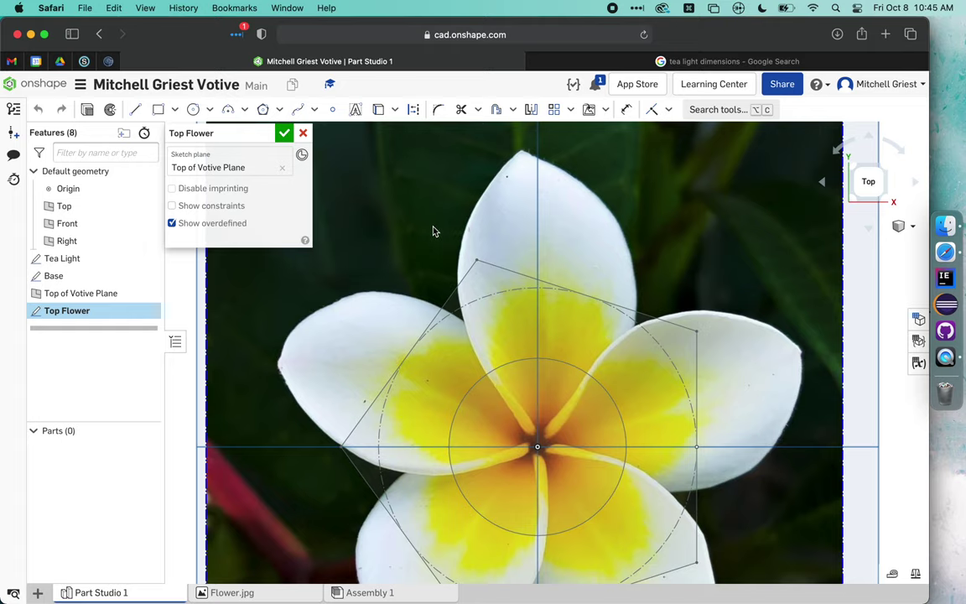
Begin a spline tracing the flower from the top petal around the right petal.
{"action": "left_click", "coordinate": [297, 113]}
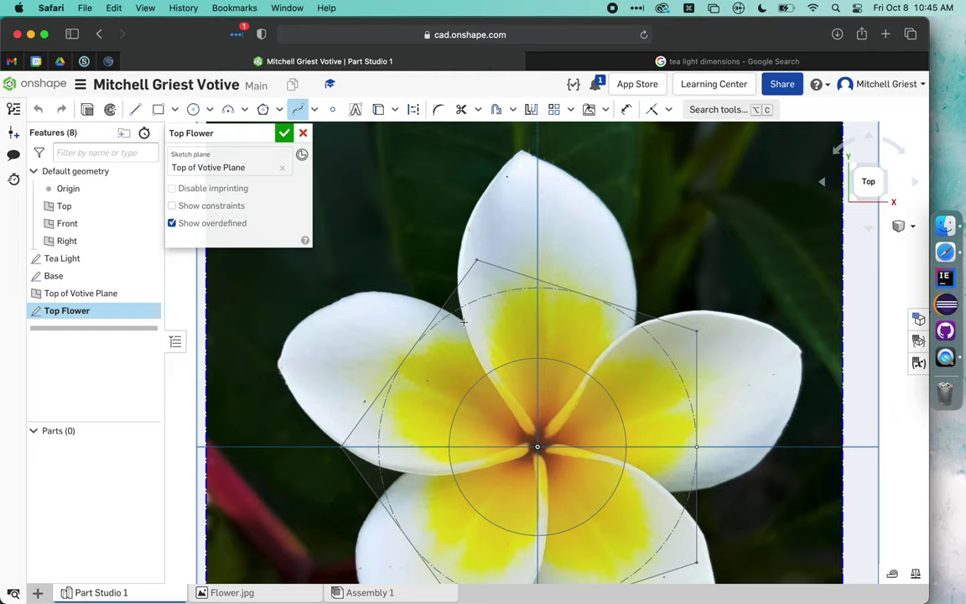
{"action": "left_click", "coordinate": [458, 260]}
{"action": "left_click", "coordinate": [481, 195]}
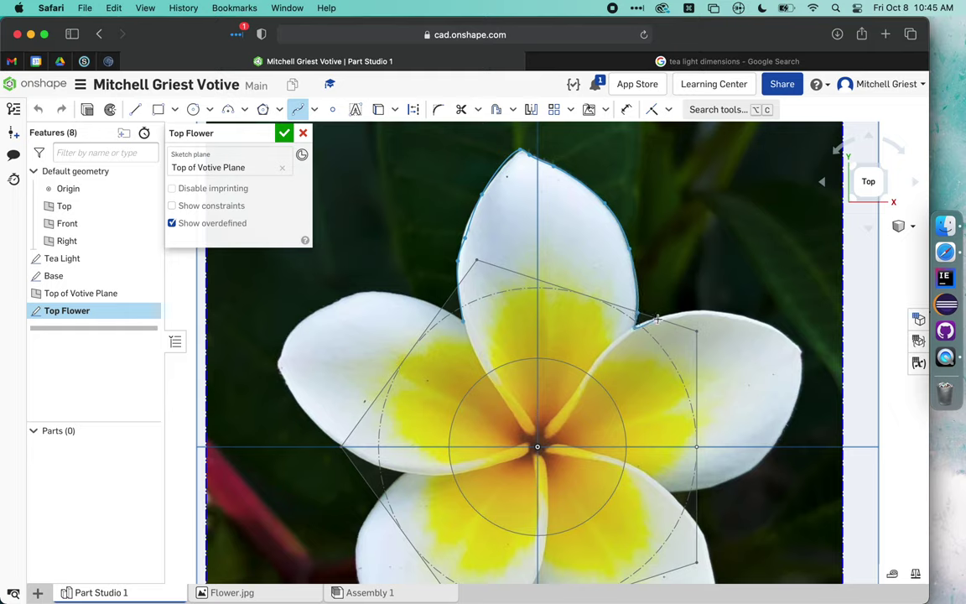
{"action": "left_click", "coordinate": [659, 319]}
{"action": "left_click", "coordinate": [720, 312]}
{"action": "left_click", "coordinate": [766, 323]}
{"action": "left_click", "coordinate": [802, 355]}
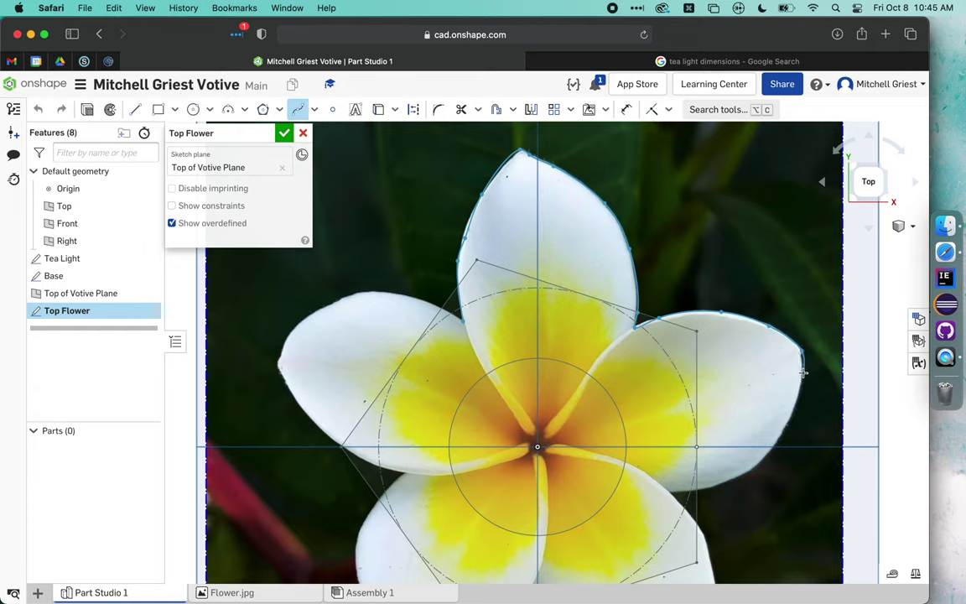
{"action": "left_click", "coordinate": [785, 430]}
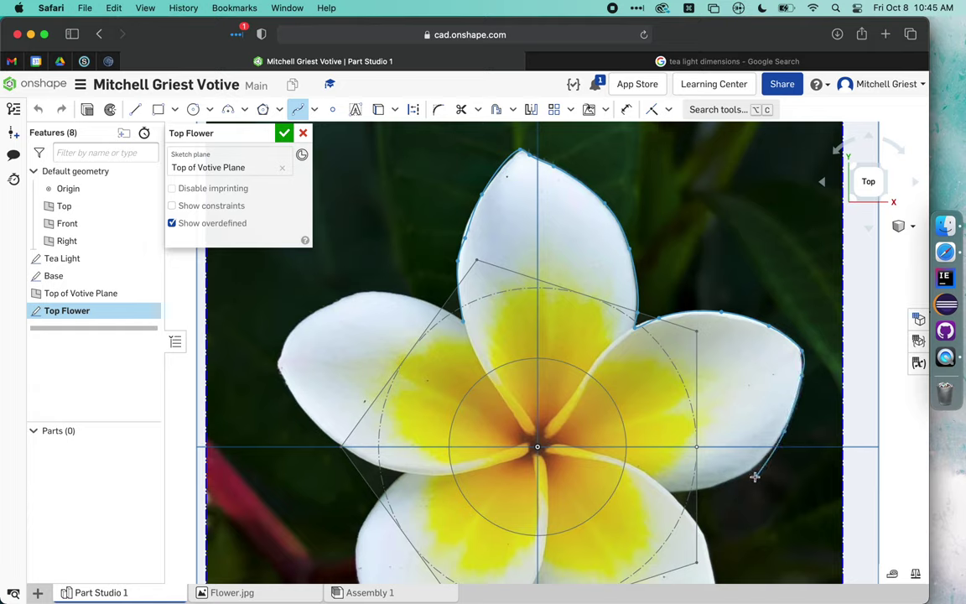
{"action": "left_click", "coordinate": [703, 489]}
Continue the spline around the lower and lower-left petals up the left edge.
{"action": "middle_click_drag", "start_coordinate": [667, 489], "coordinate": [602, 387]}
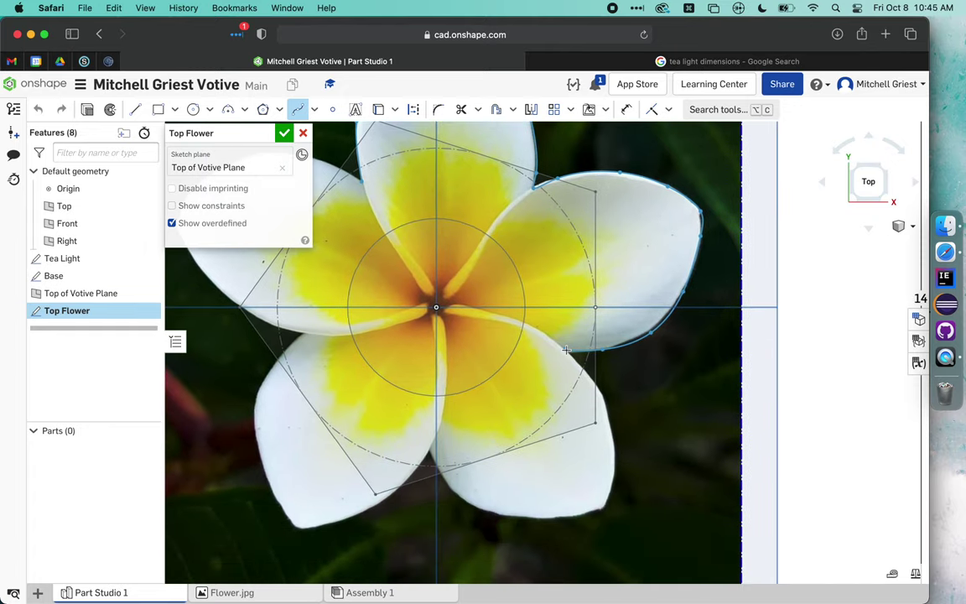
{"action": "left_click", "coordinate": [600, 388]}
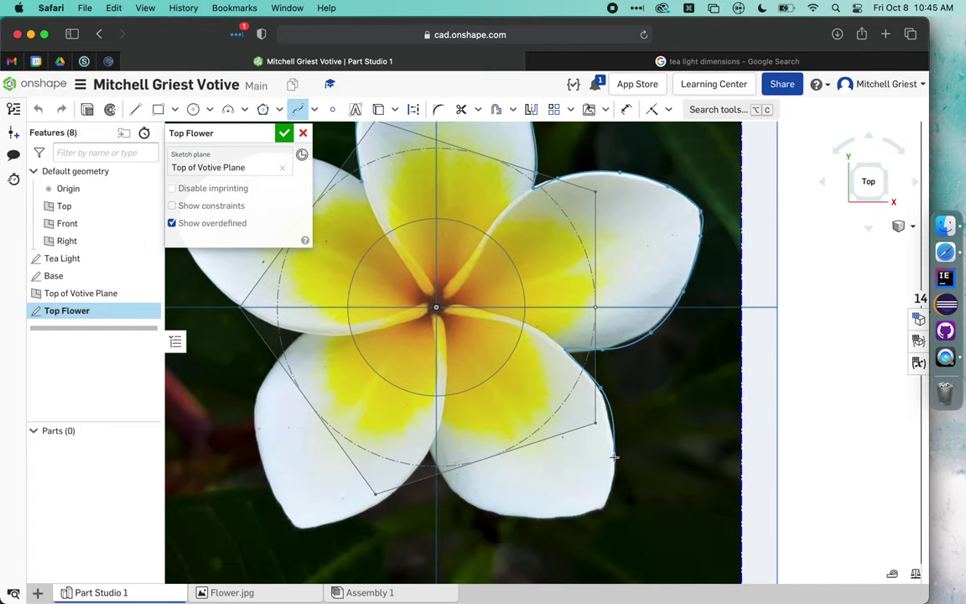
{"action": "left_click", "coordinate": [615, 461]}
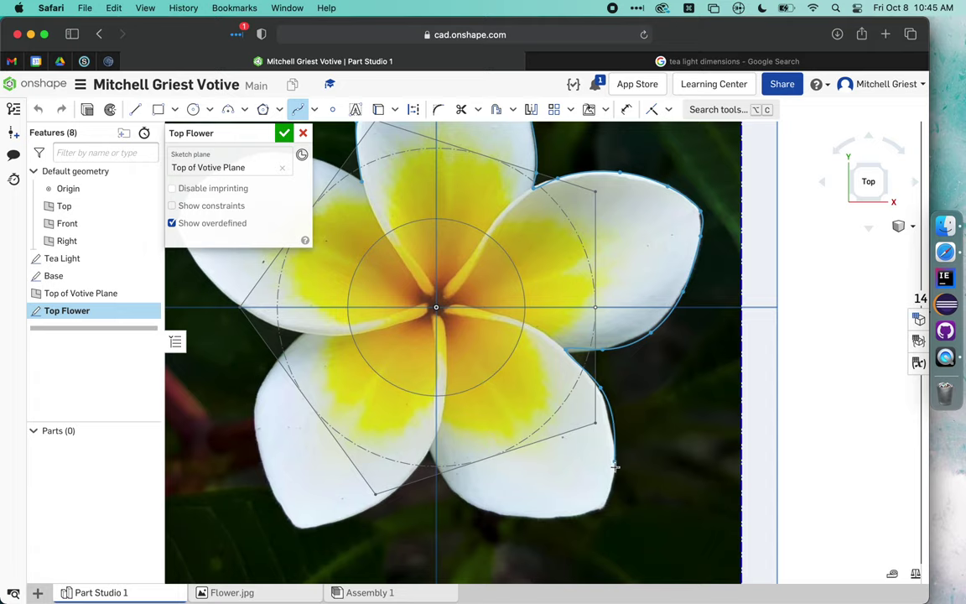
{"action": "left_click", "coordinate": [605, 508]}
{"action": "left_click", "coordinate": [564, 519]}
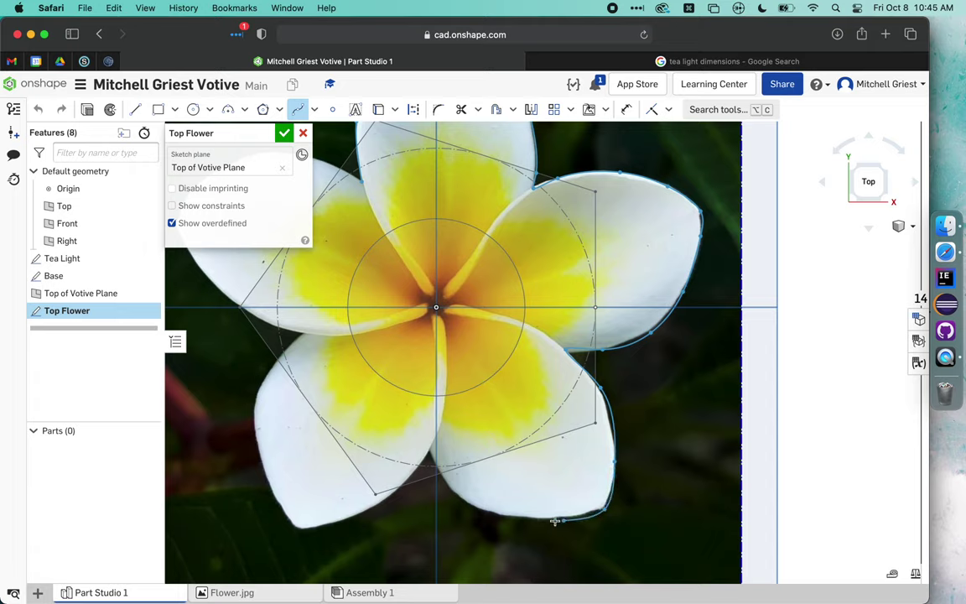
{"action": "left_click", "coordinate": [512, 517]}
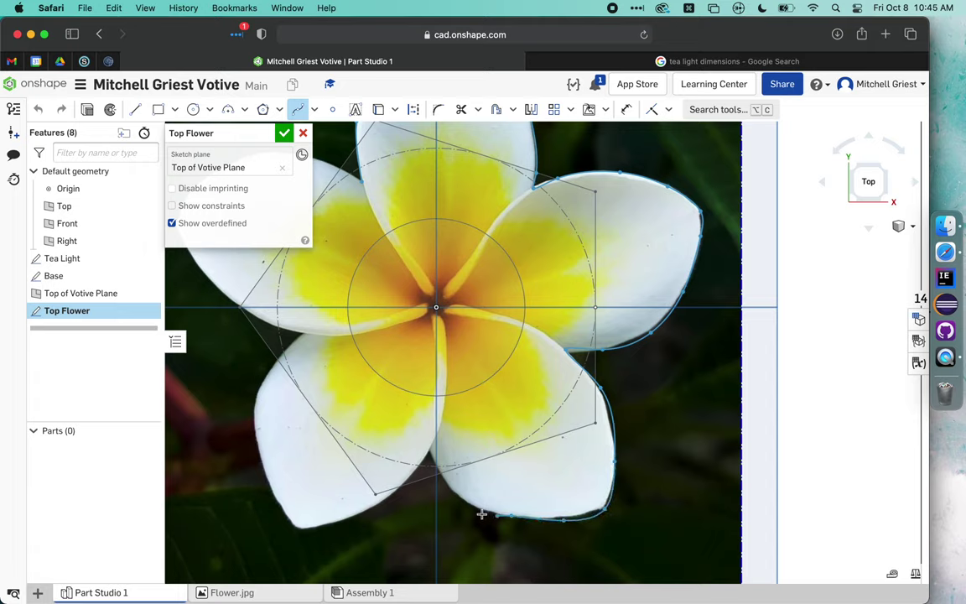
{"action": "left_click", "coordinate": [440, 470]}
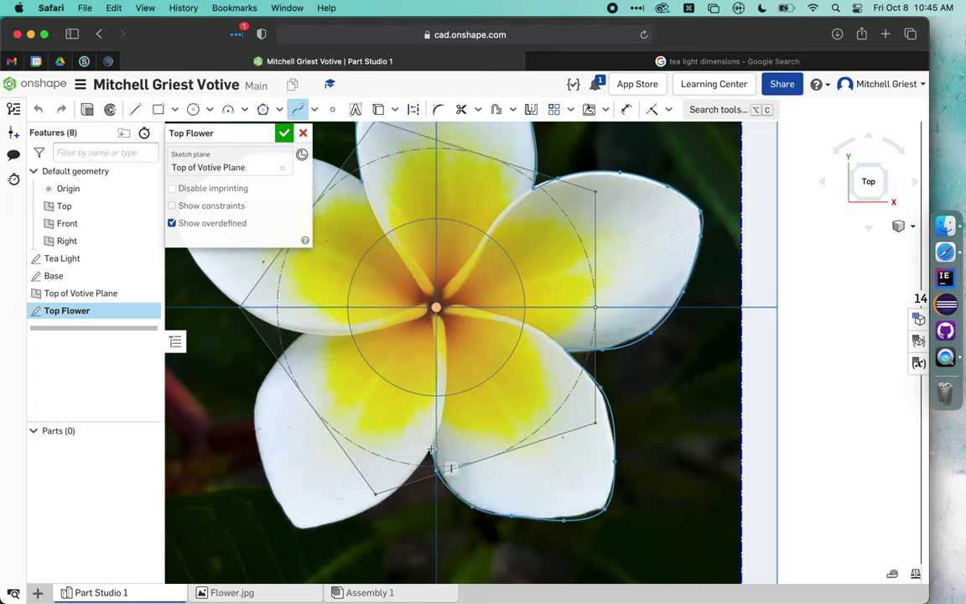
{"action": "left_click", "coordinate": [395, 493]}
{"action": "left_click", "coordinate": [347, 521]}
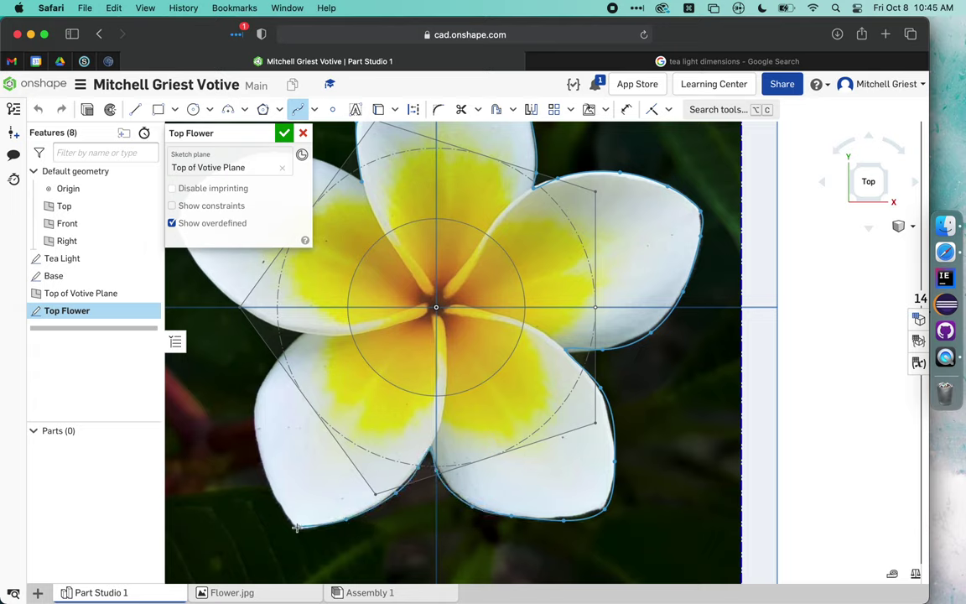
{"action": "left_click", "coordinate": [295, 526]}
{"action": "left_click", "coordinate": [276, 497]}
{"action": "left_click", "coordinate": [256, 444]}
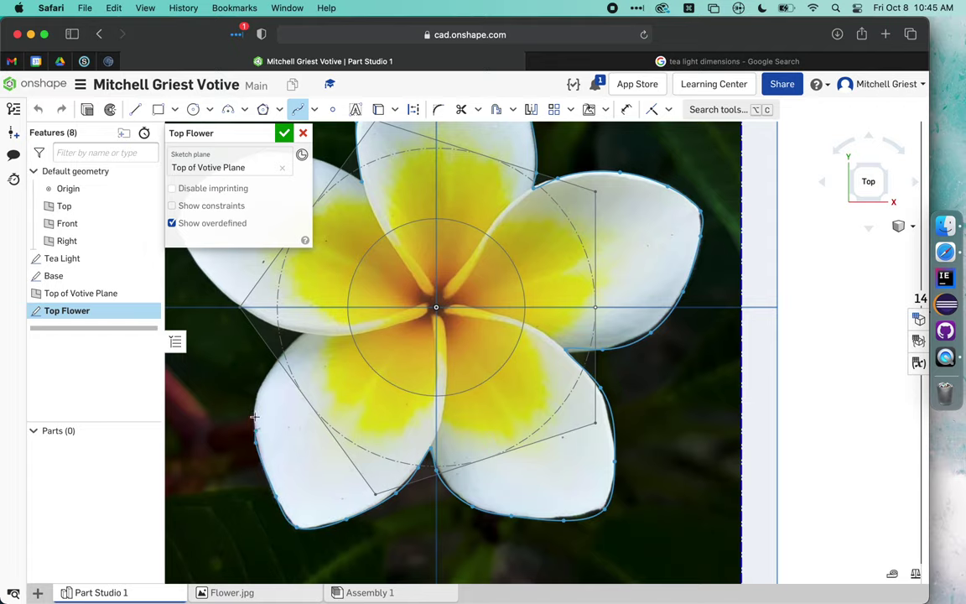
{"action": "left_click", "coordinate": [258, 385]}
Trace the upper-left petal and end the spline near its start.
{"action": "middle_click_drag", "start_coordinate": [299, 334], "coordinate": [483, 457]}
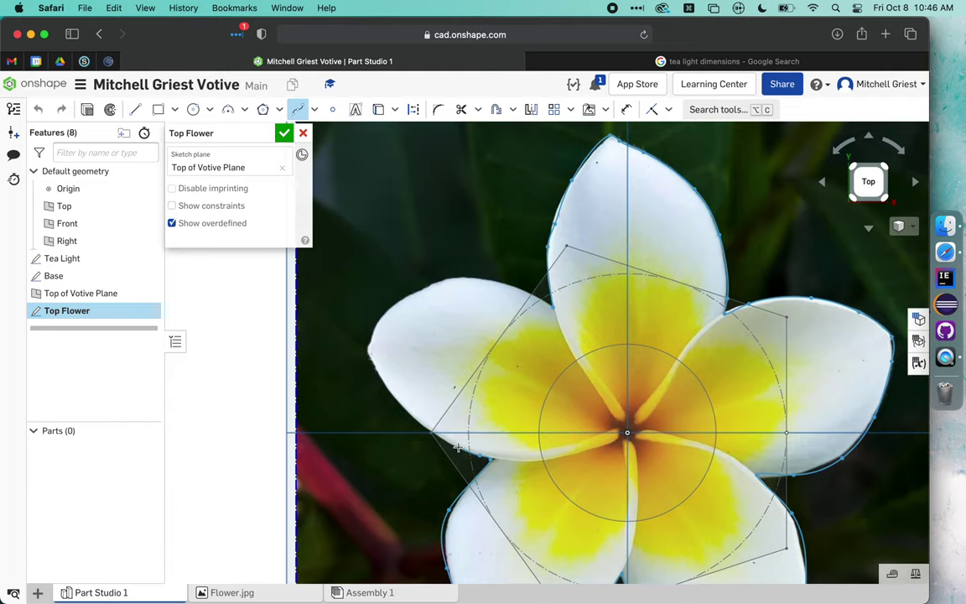
{"action": "left_click", "coordinate": [456, 446]}
{"action": "left_click", "coordinate": [369, 346]}
{"action": "left_click", "coordinate": [447, 281]}
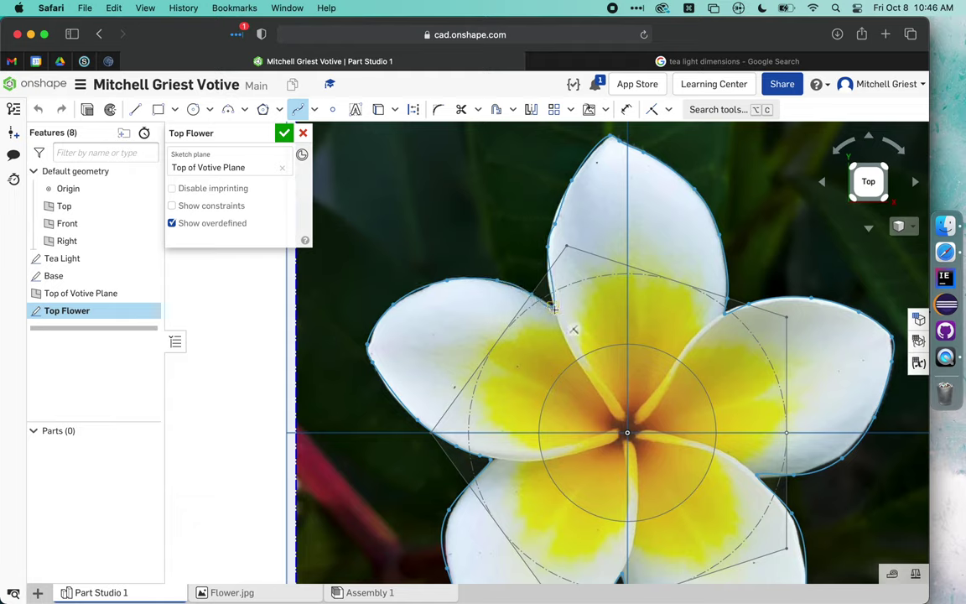
{"action": "double_click", "coordinate": [516, 295]}
Drag spline points to fit the petal edges and close the outline at its start point.
{"action": "scroll", "coordinate": [633, 289], "scroll_direction": "down", "scroll_amount": 3}
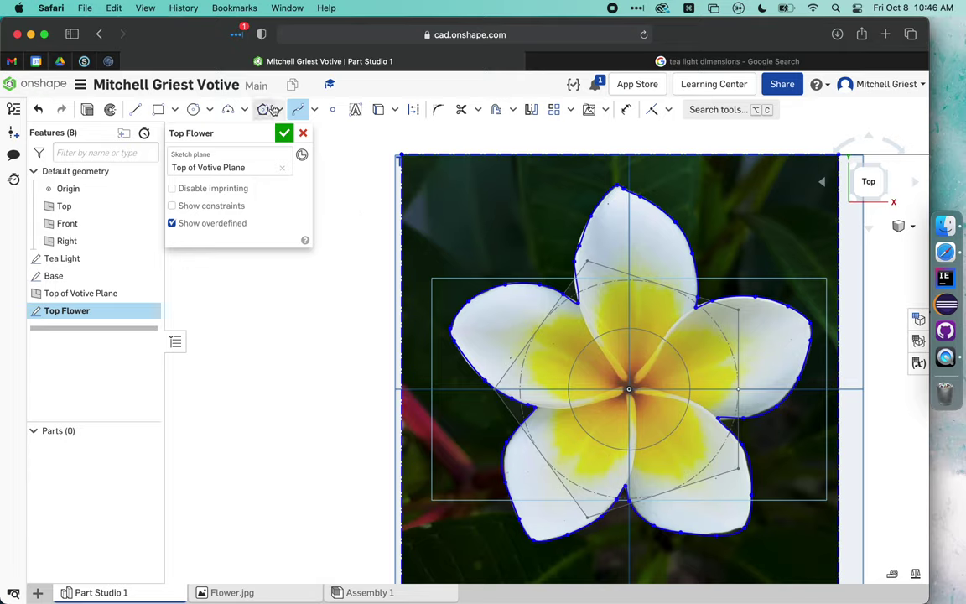
{"action": "left_click", "coordinate": [298, 109]}
{"action": "scroll", "coordinate": [594, 227], "scroll_direction": "up", "scroll_amount": 5}
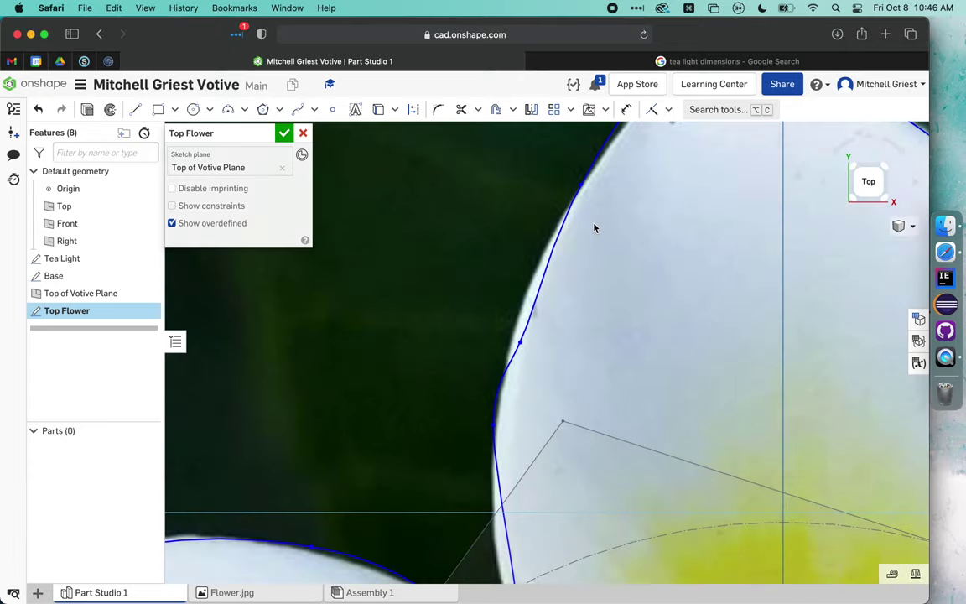
{"action": "left_click_drag", "start_coordinate": [522, 346], "coordinate": [526, 297]}
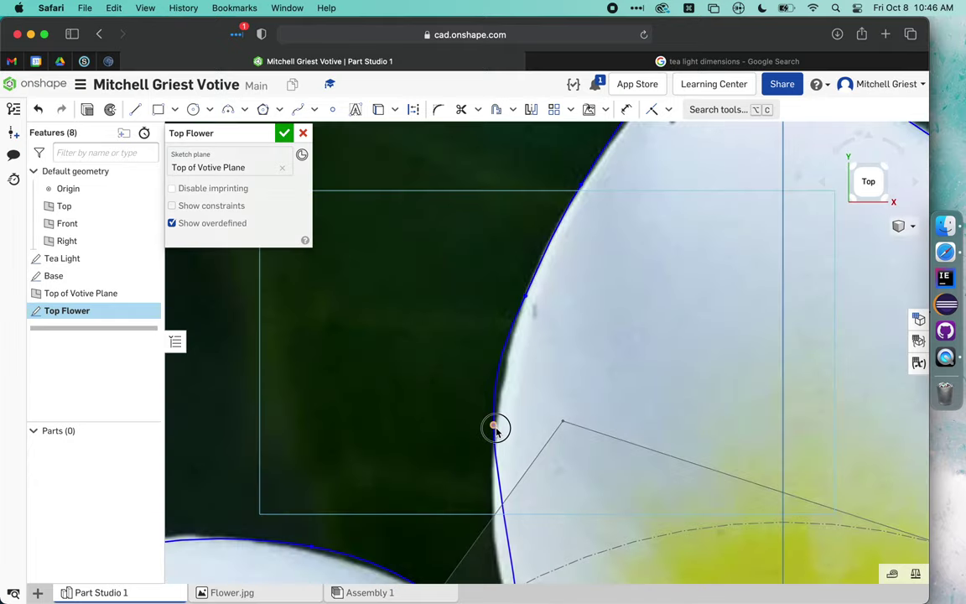
{"action": "left_click_drag", "start_coordinate": [494, 427], "coordinate": [492, 501]}
{"action": "scroll", "coordinate": [491, 501], "scroll_direction": "down", "scroll_amount": 5}
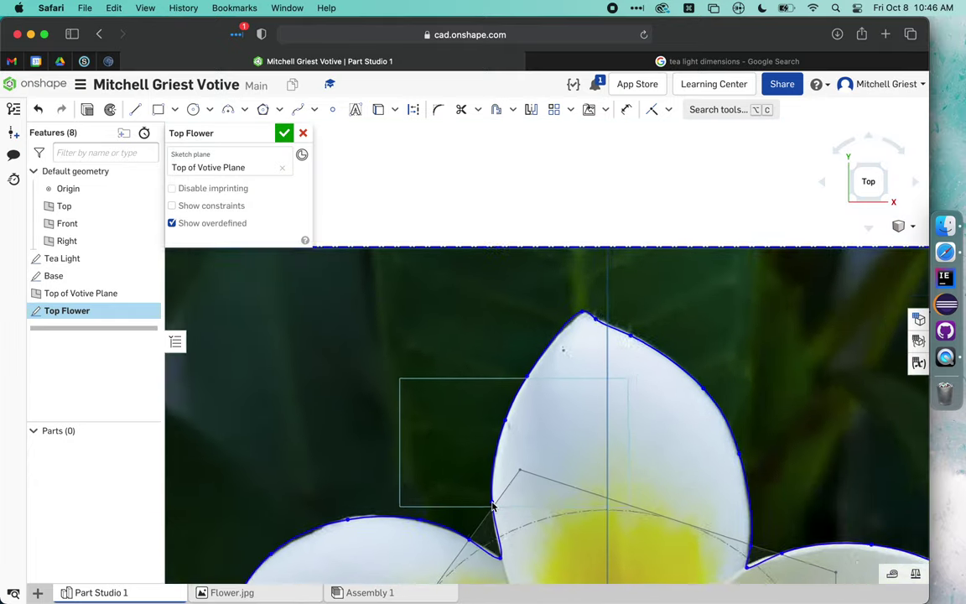
{"action": "middle_click_drag", "start_coordinate": [637, 504], "coordinate": [604, 250]}
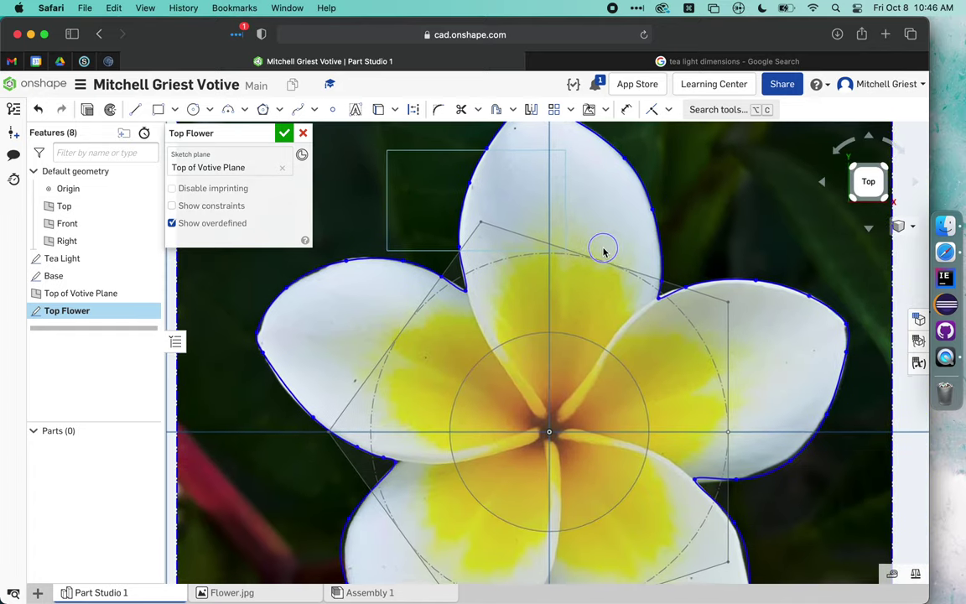
{"action": "scroll", "coordinate": [661, 295], "scroll_direction": "up", "scroll_amount": 3}
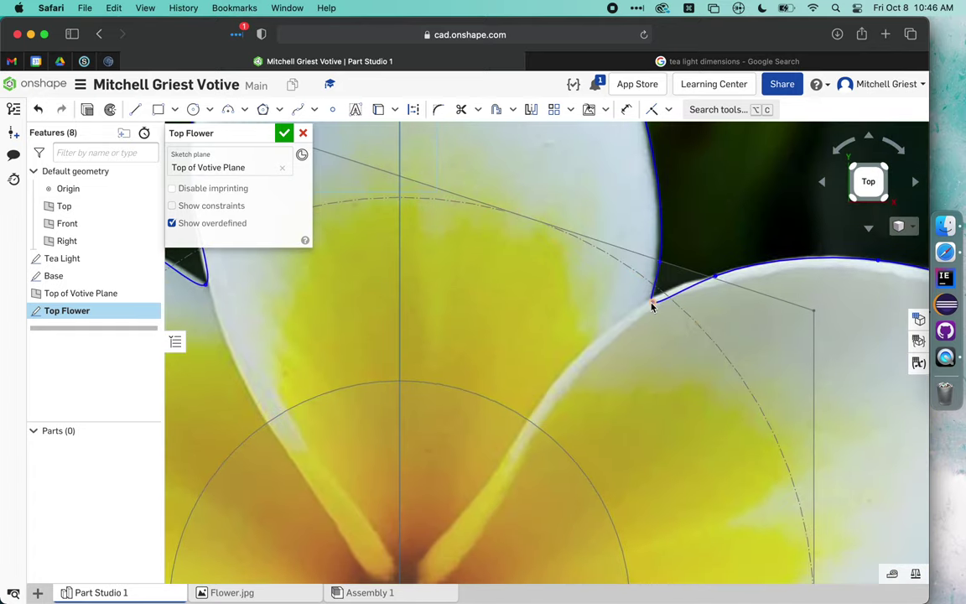
{"action": "scroll", "coordinate": [652, 294], "scroll_direction": "up", "scroll_amount": 3}
{"action": "key", "text": "f"}
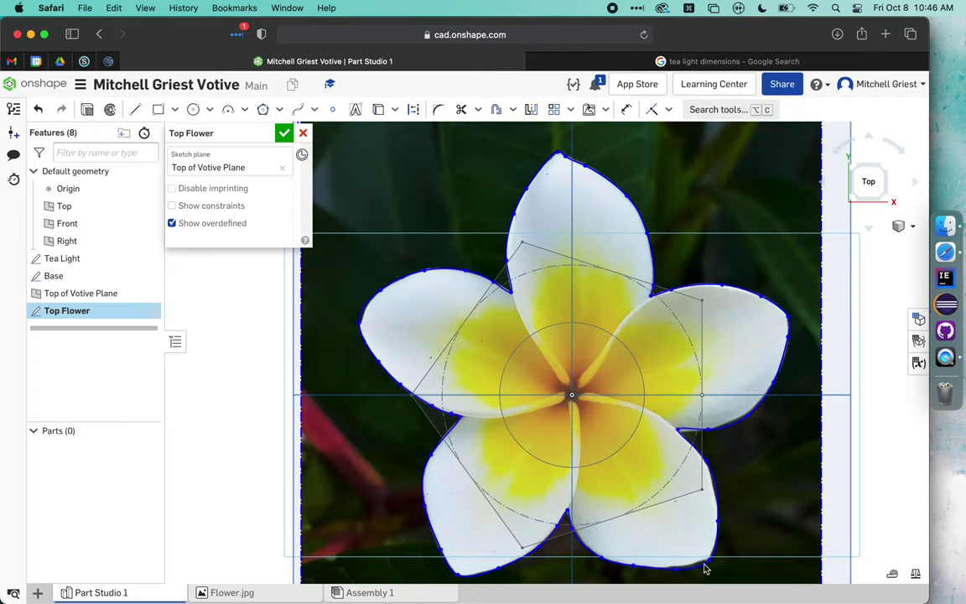
{"action": "left_click", "coordinate": [678, 569]}
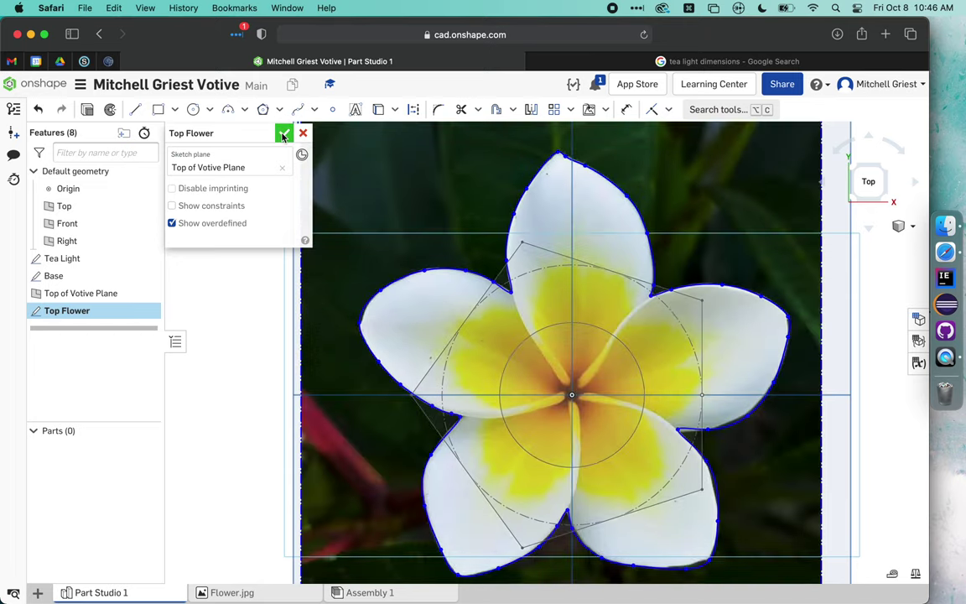
Accept the Top Flower sketch, view isometrically, and select both Base and Top Flower sketches.
{"action": "left_click", "coordinate": [283, 133]}
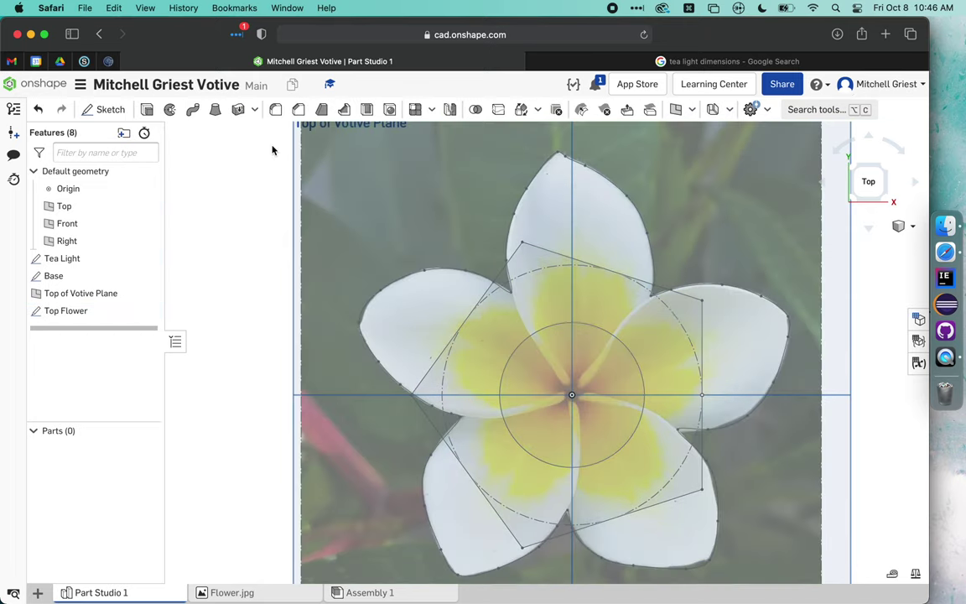
{"action": "left_click", "coordinate": [887, 199]}
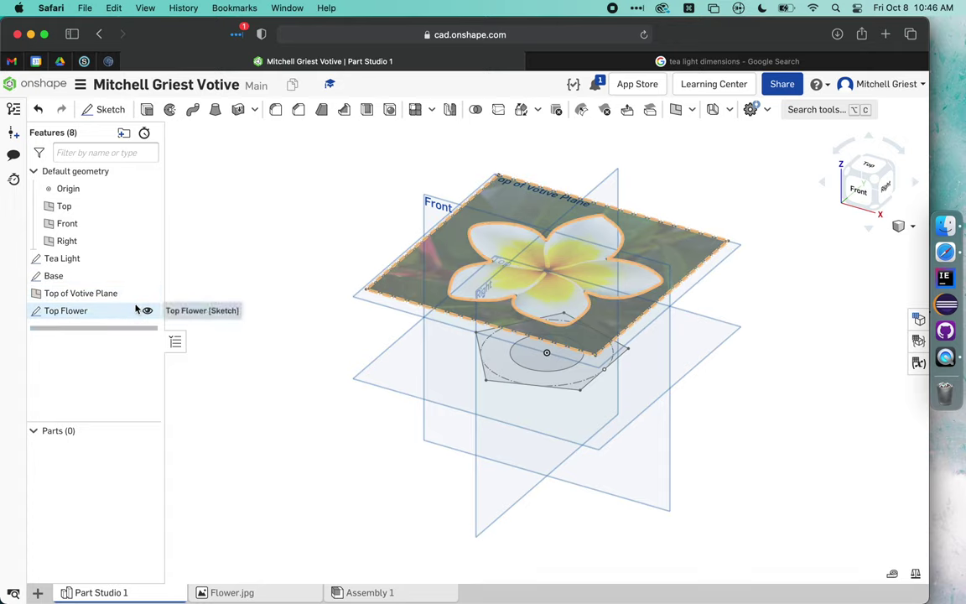
{"action": "left_click", "coordinate": [97, 277]}
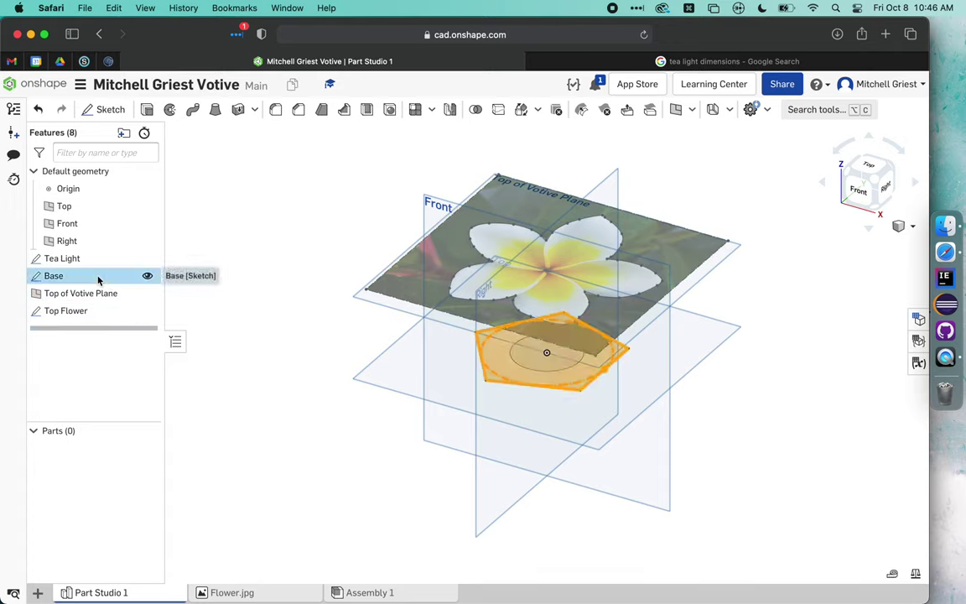
{"action": "left_click", "coordinate": [85, 313], "text": "shift"}
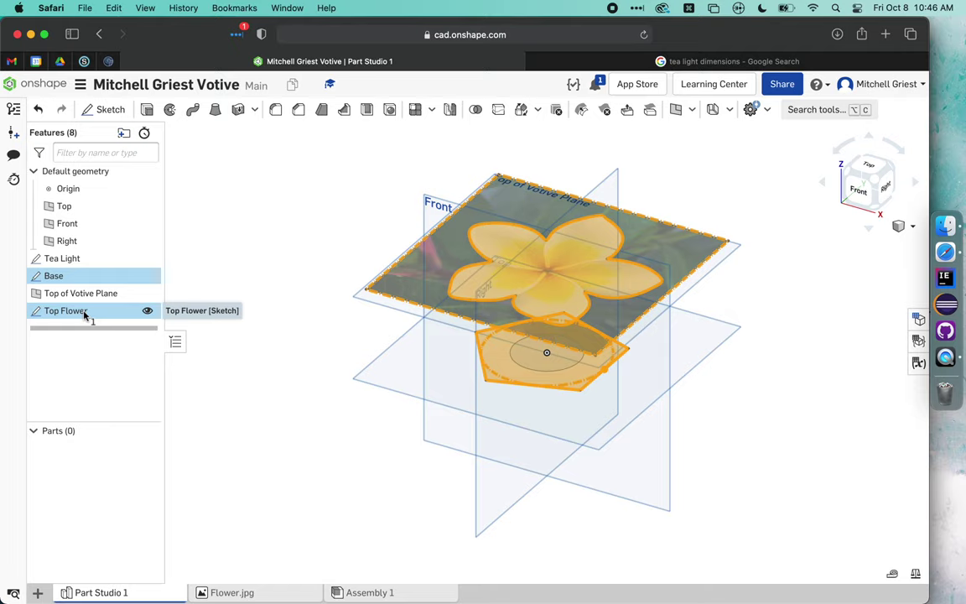
Accept the Base-to-Top Flower loft as a solid and rename it Main Body.
{"action": "left_click", "coordinate": [215, 112]}
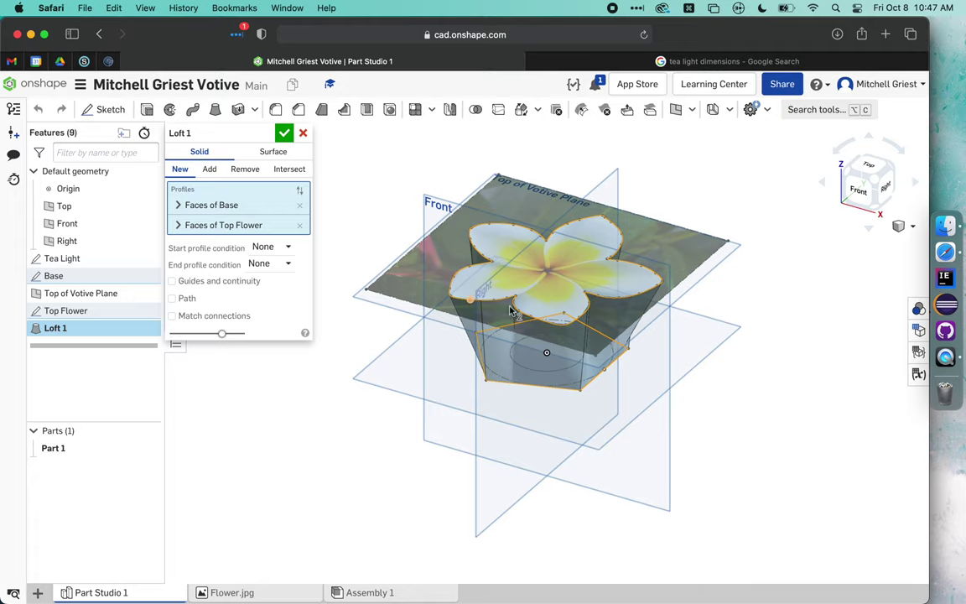
{"action": "mouse_move", "coordinate": [504, 414]}
{"action": "right_mouse_down"}
{"action": "mouse_move", "coordinate": [506, 356]}
{"action": "mouse_move", "coordinate": [504, 407]}
{"action": "mouse_move", "coordinate": [495, 398]}
{"action": "right_mouse_up"}
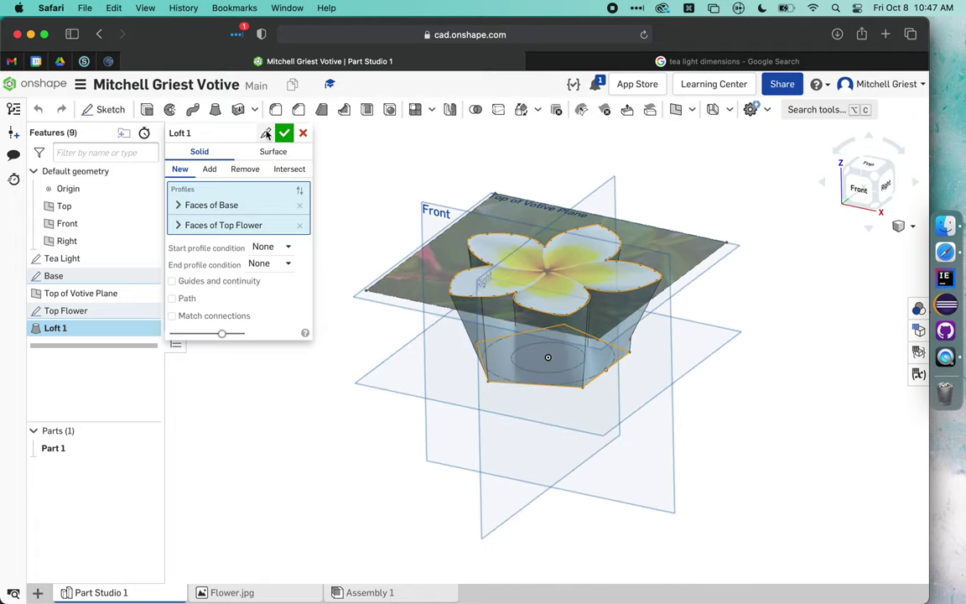
{"action": "left_click", "coordinate": [267, 134]}
{"action": "type", "text": "Main Body"}
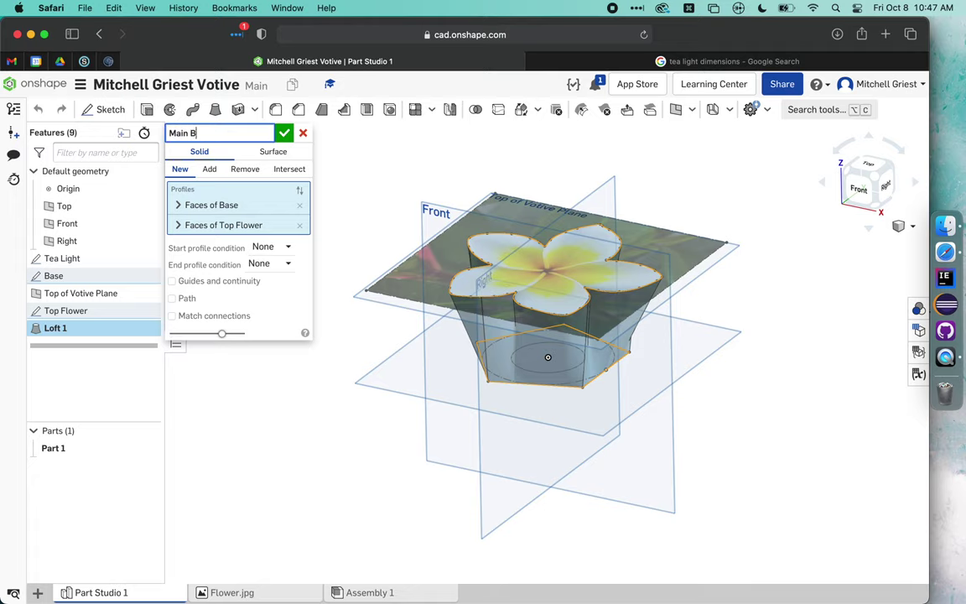
{"action": "left_click", "coordinate": [285, 134]}
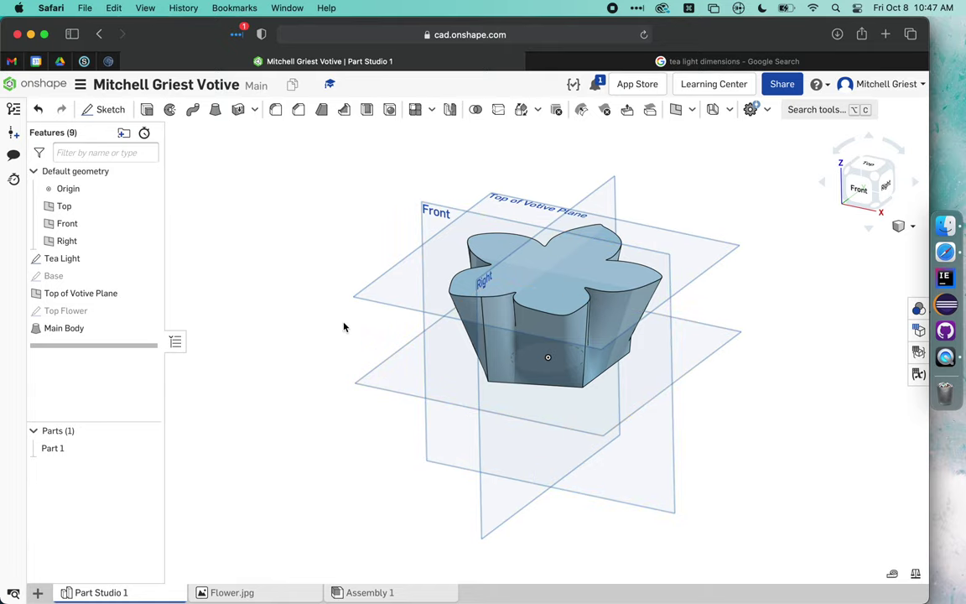
Hide the reference planes and reduce Top of Votive Plane's offset from 5 cm to 3 cm.
{"action": "key", "text": "p"}
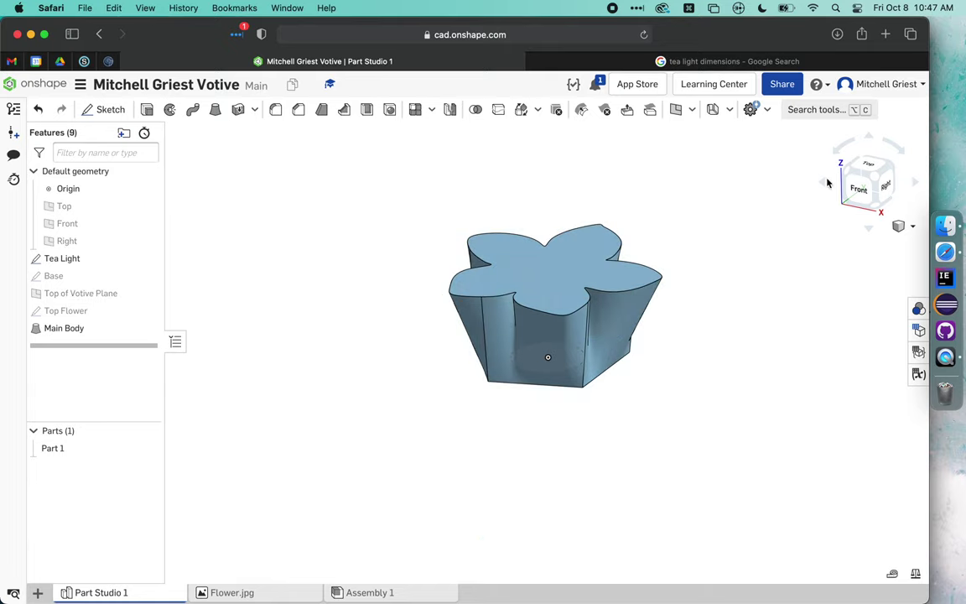
{"action": "scroll", "coordinate": [537, 281], "scroll_direction": "up", "scroll_amount": 5}
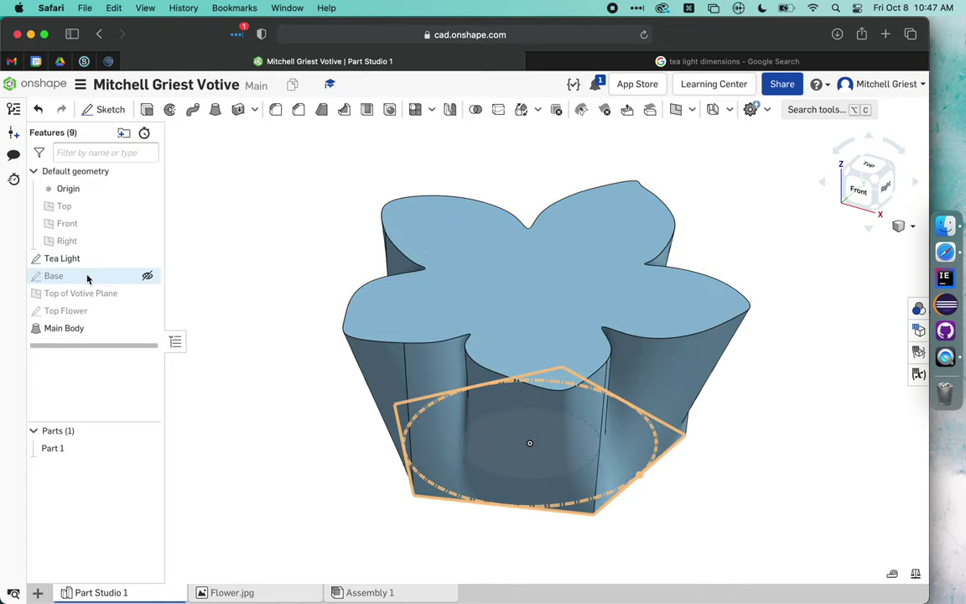
{"action": "double_click", "coordinate": [82, 294]}
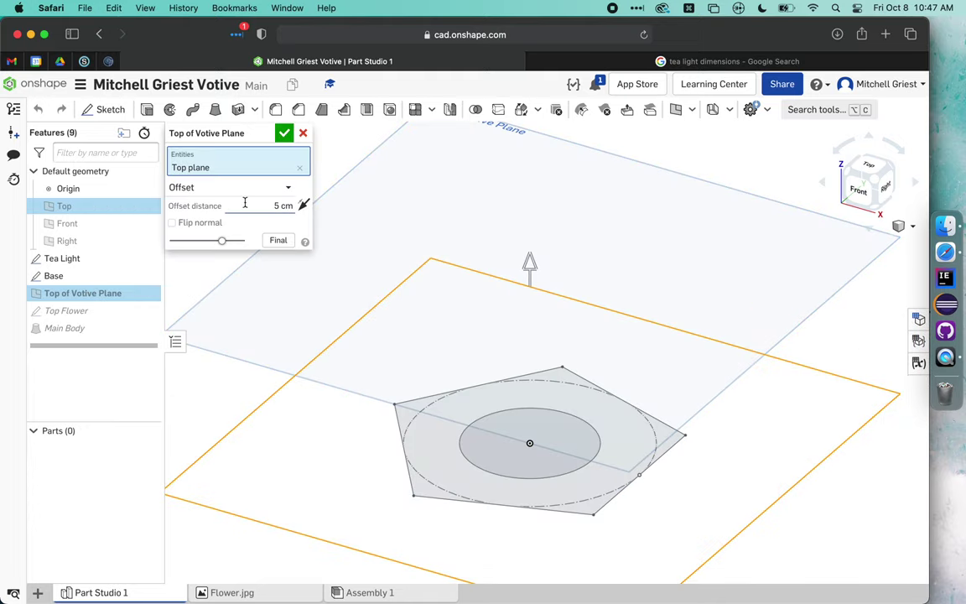
{"action": "left_click", "coordinate": [257, 204]}
{"action": "type", "text": "3"}
{"action": "key", "text": "Return"}
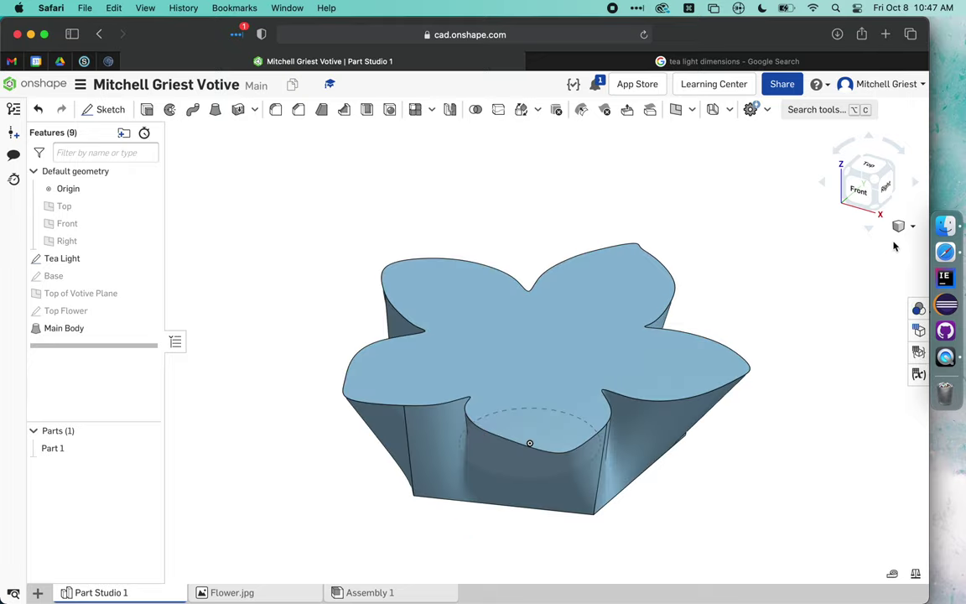
{"action": "mouse_move", "coordinate": [750, 388]}
{"action": "right_mouse_down"}
{"action": "mouse_move", "coordinate": [748, 328]}
{"action": "mouse_move", "coordinate": [736, 337]}
{"action": "mouse_move", "coordinate": [738, 383]}
{"action": "right_mouse_up"}
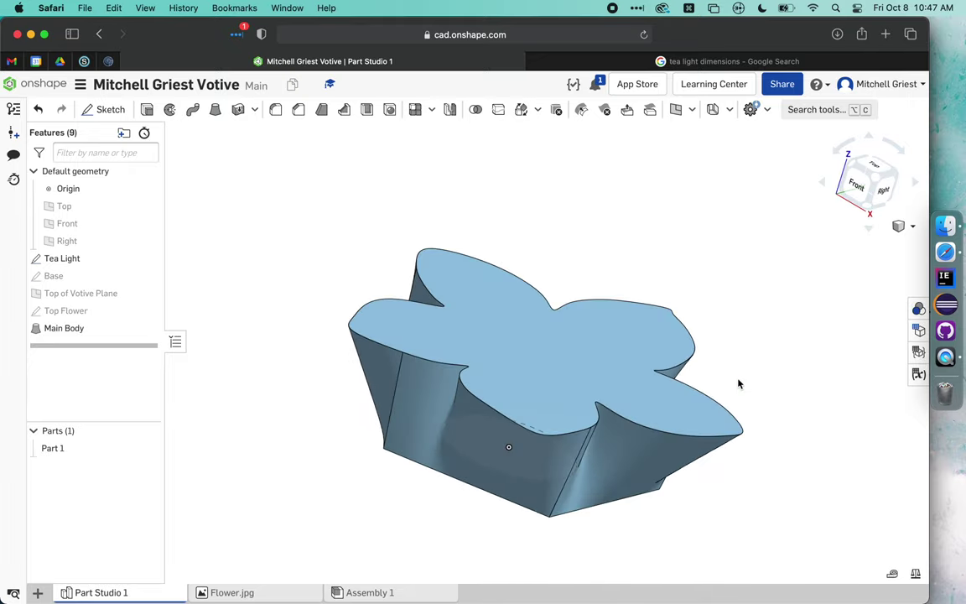
{"action": "left_click", "coordinate": [877, 182]}
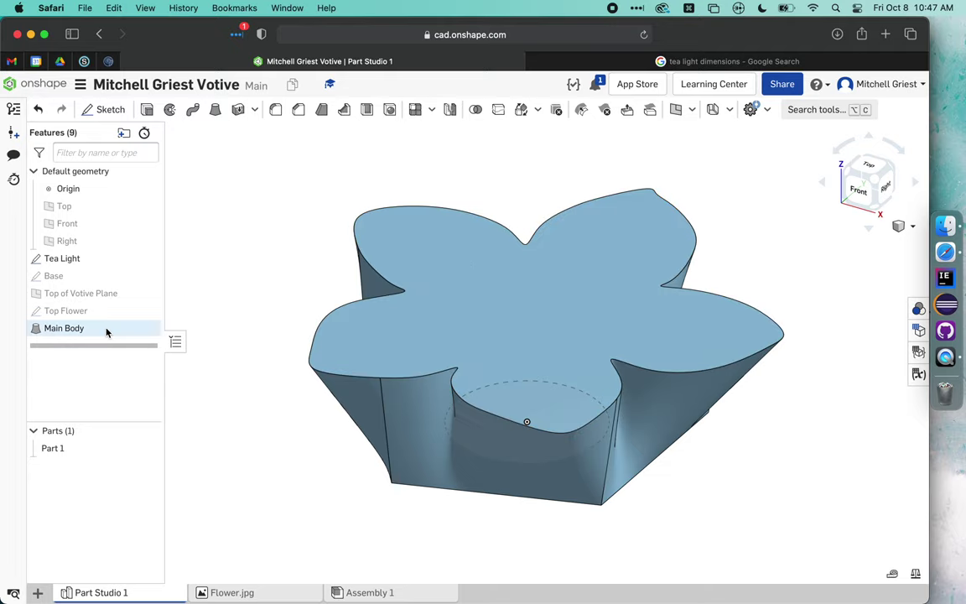
Sketch on the flower's top face, projecting the Tea Light circle into it.
{"action": "left_click", "coordinate": [452, 325]}
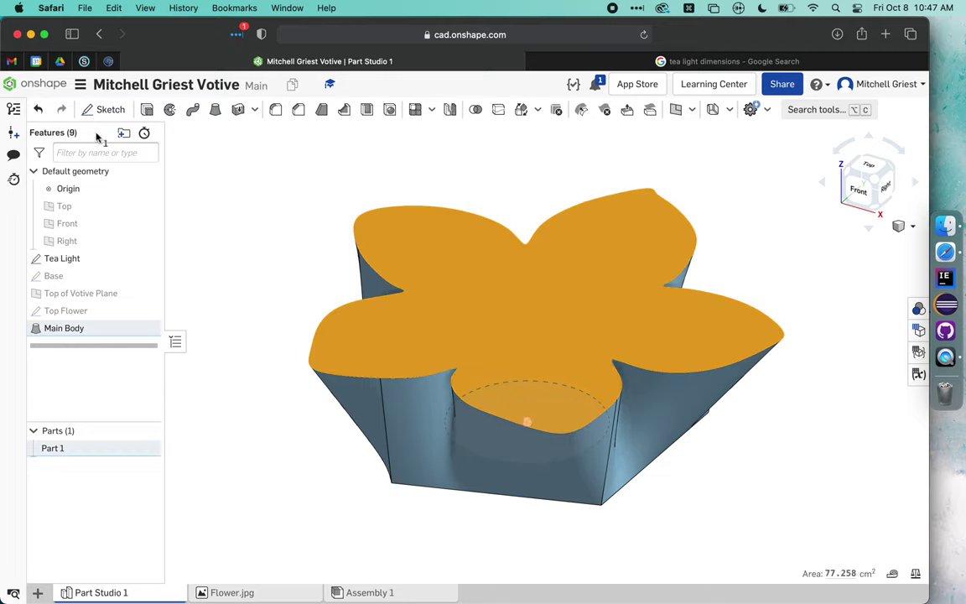
{"action": "left_click", "coordinate": [104, 109]}
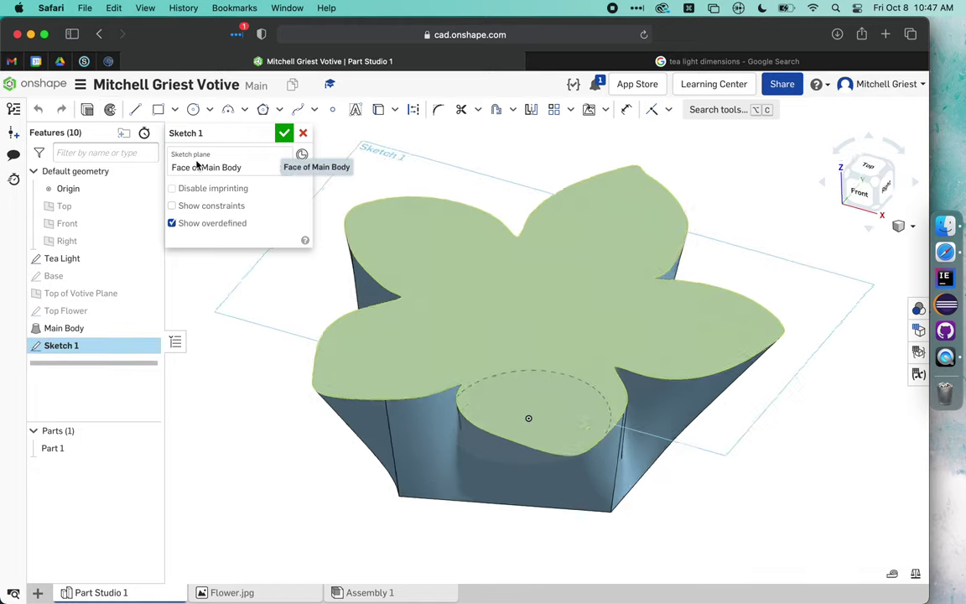
{"action": "key", "text": "n"}
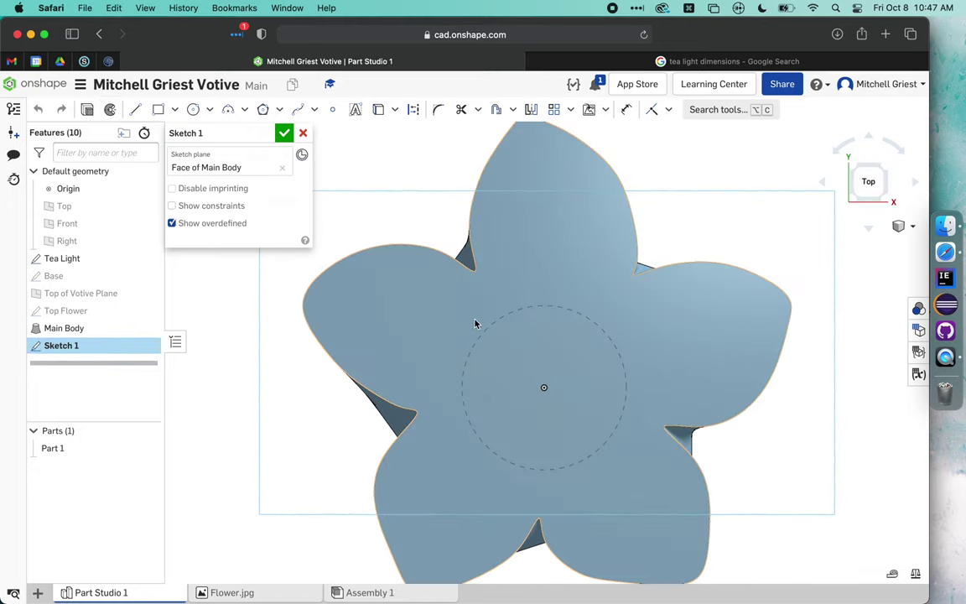
{"action": "left_click", "coordinate": [551, 307]}
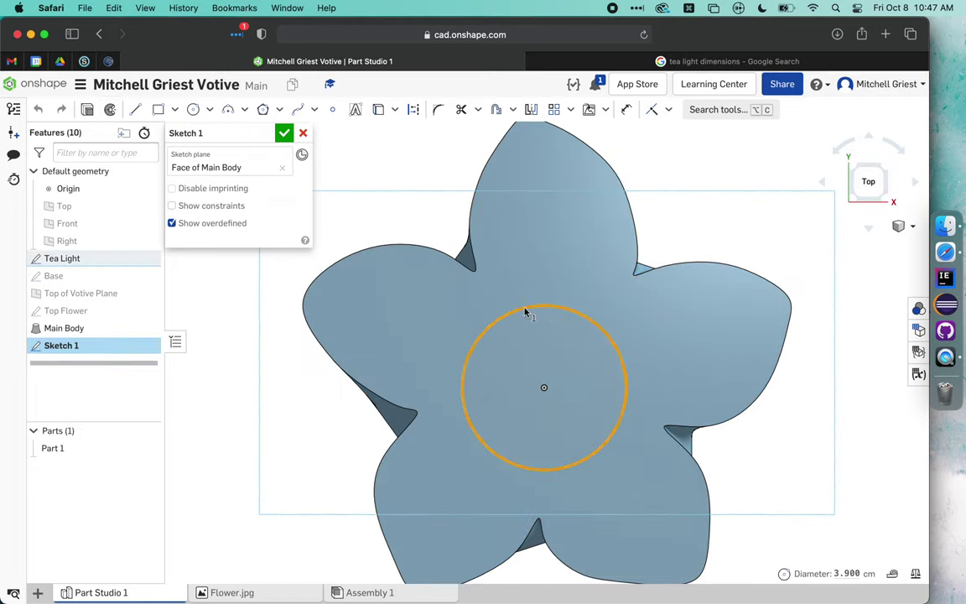
{"action": "left_click", "coordinate": [381, 113]}
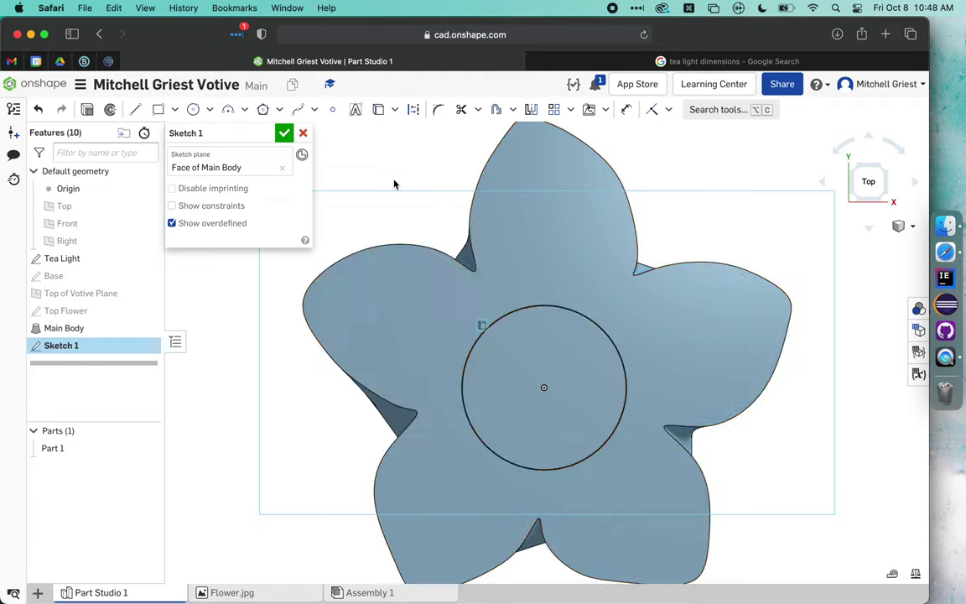
Name the sketch Tea Light Hole, finish it, and start extruding it.
{"action": "mouse_move", "coordinate": [300, 426]}
{"action": "right_mouse_down"}
{"action": "mouse_move", "coordinate": [298, 391]}
{"action": "mouse_move", "coordinate": [261, 338]}
{"action": "right_mouse_up"}
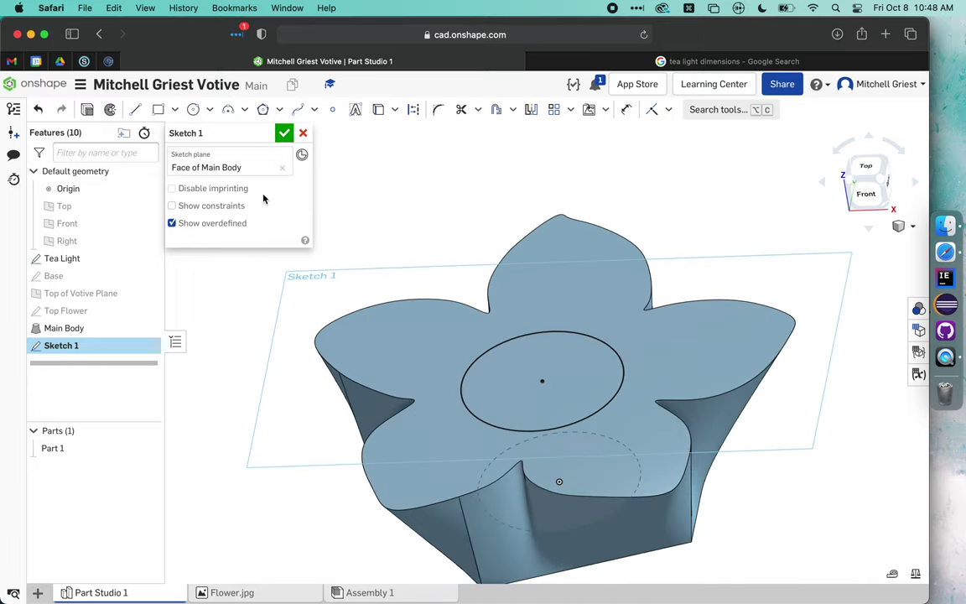
{"action": "left_click", "coordinate": [265, 134]}
{"action": "type", "text": "Tea Lig"}
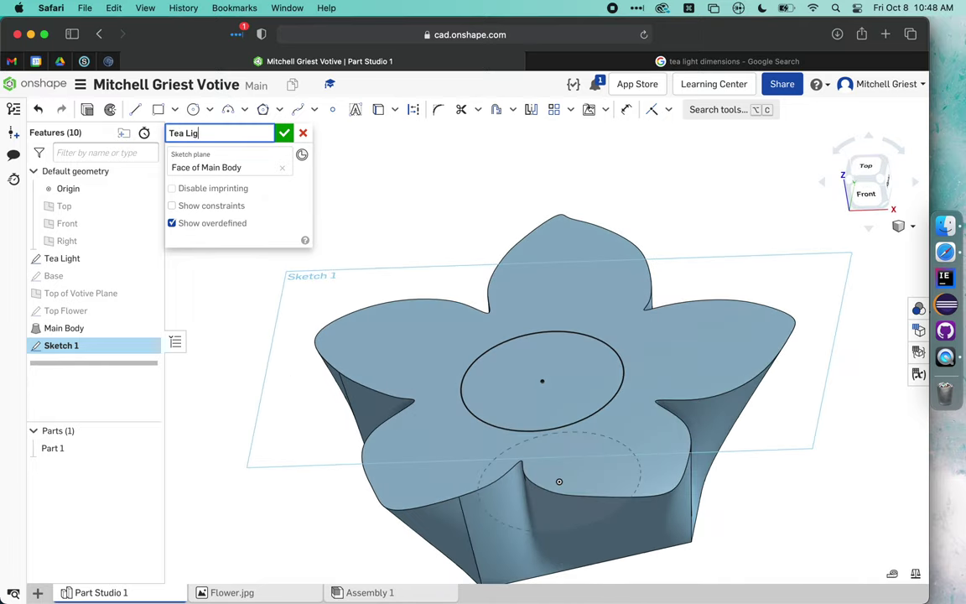
{"action": "type", "text": "ht Hole"}
{"action": "left_click", "coordinate": [285, 133]}
{"action": "left_click", "coordinate": [878, 186]}
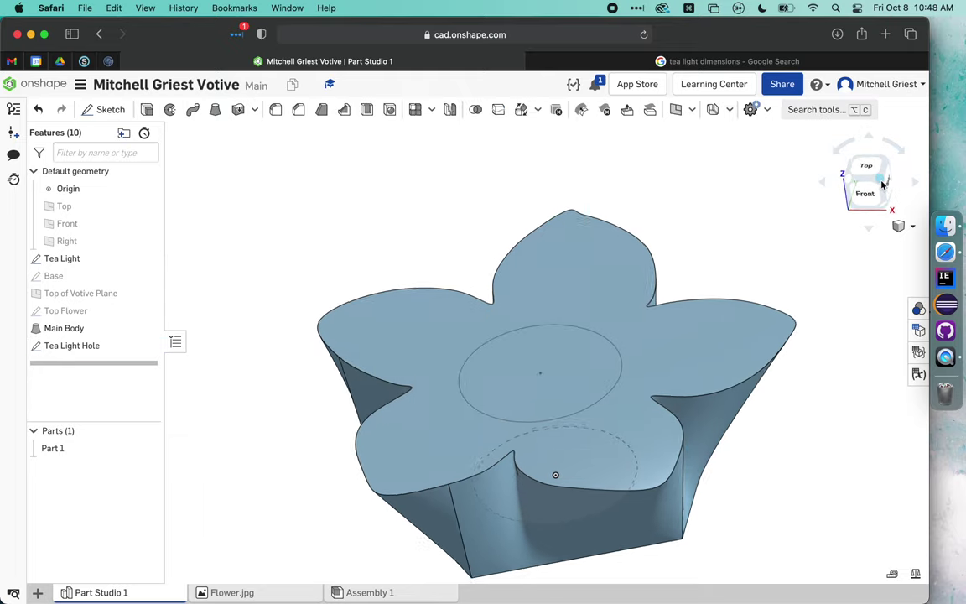
{"action": "left_click", "coordinate": [98, 353]}
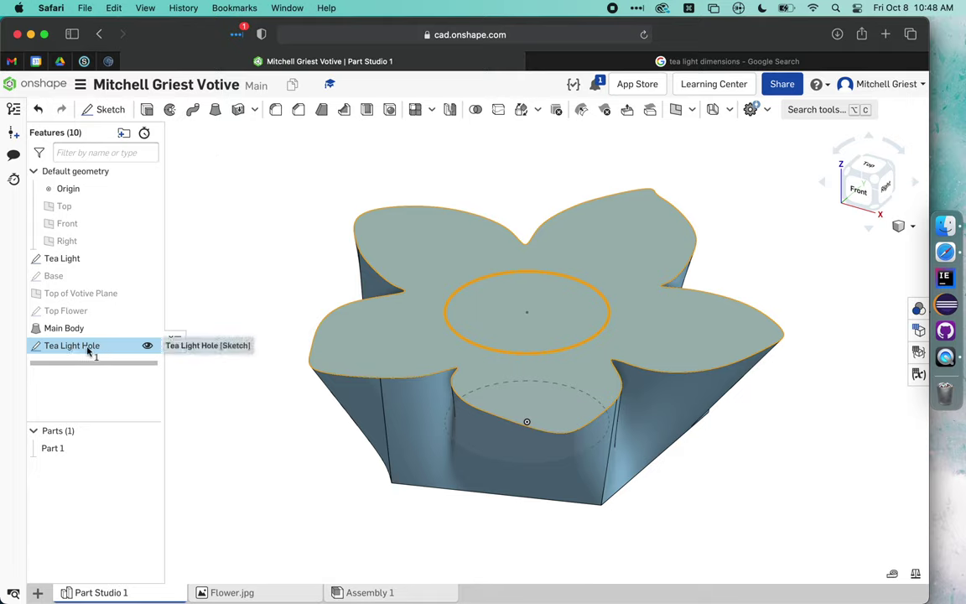
{"action": "left_click", "coordinate": [148, 113]}
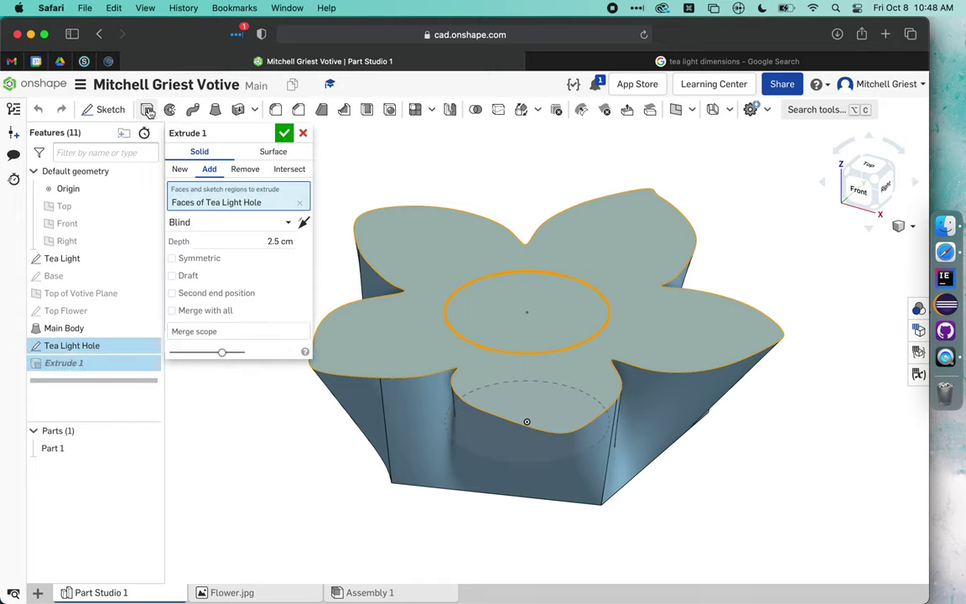
Make the extrude a Remove cut 18 mm deep and name it Tea Light Hole.
{"action": "left_click", "coordinate": [248, 171]}
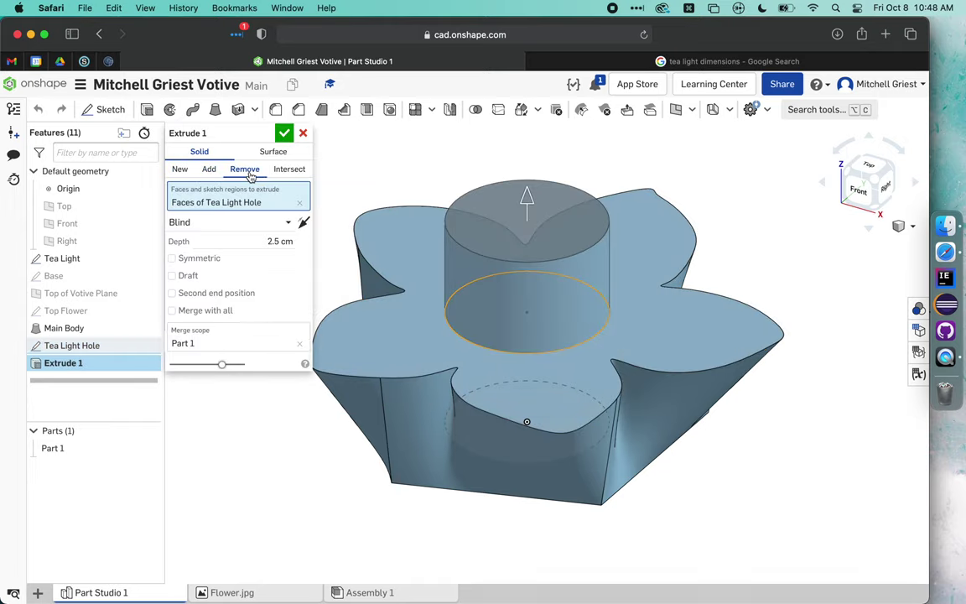
{"action": "left_click", "coordinate": [679, 61]}
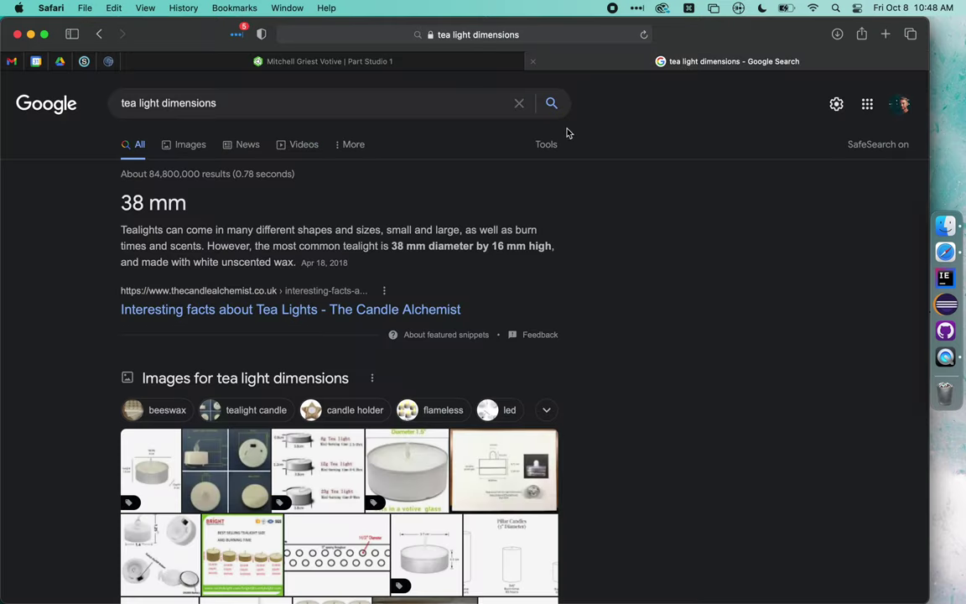
{"action": "left_click", "coordinate": [453, 60]}
{"action": "left_click", "coordinate": [265, 241]}
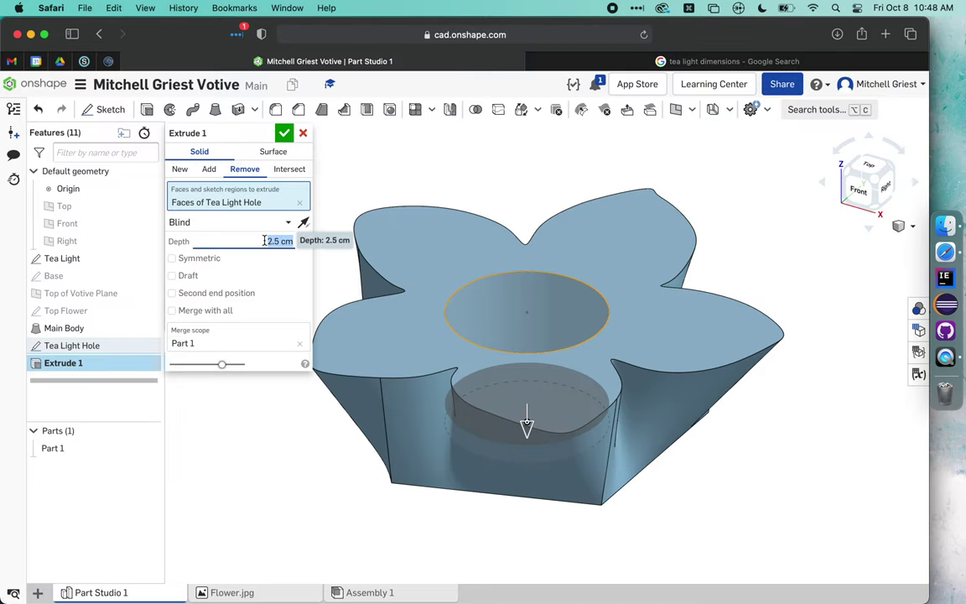
{"action": "type", "text": "18mm"}
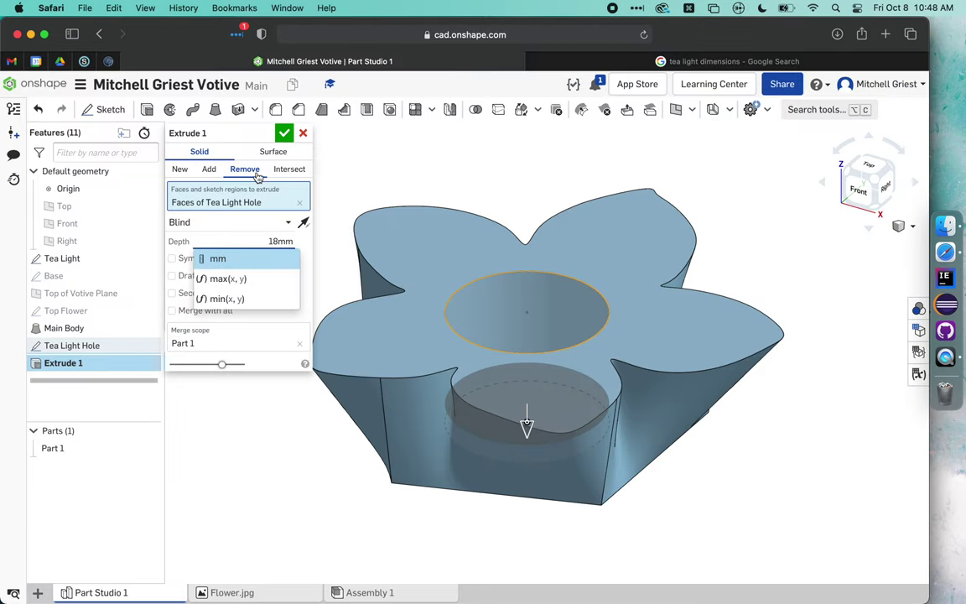
{"action": "left_click", "coordinate": [265, 133]}
{"action": "type", "text": "Tea L"}
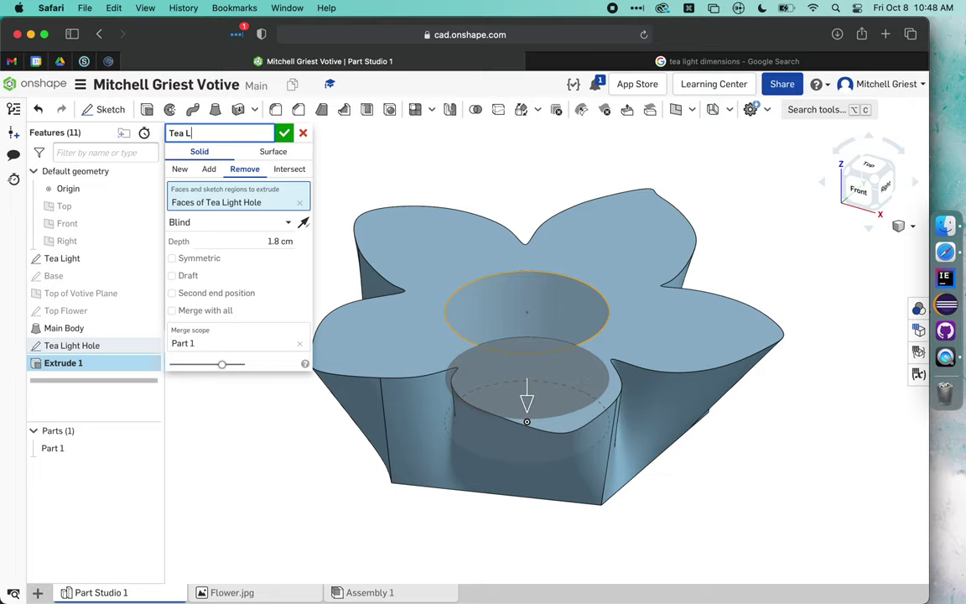
{"action": "type", "text": "ight Hole"}
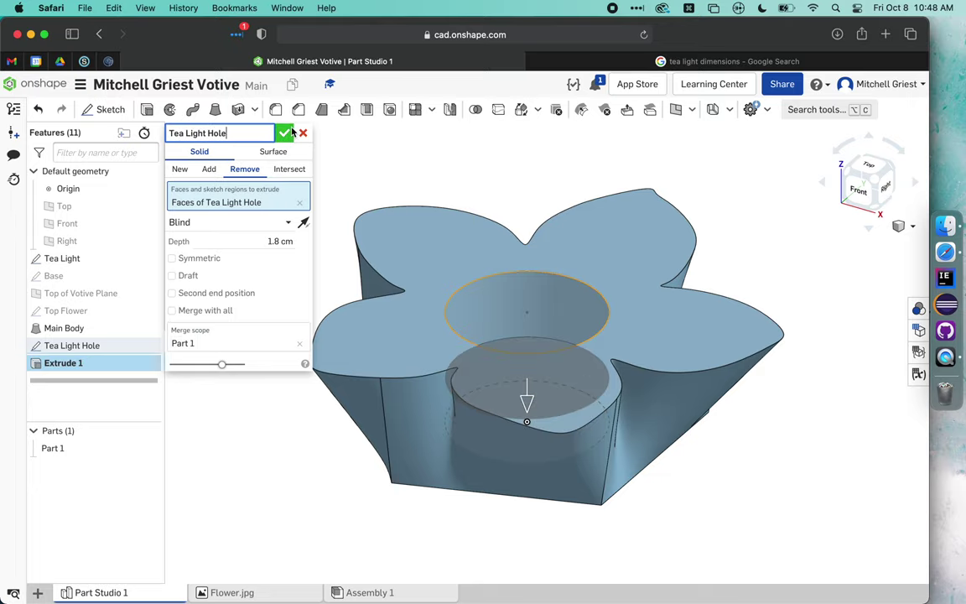
{"action": "left_click", "coordinate": [284, 133]}
{"action": "left_click", "coordinate": [247, 258]}
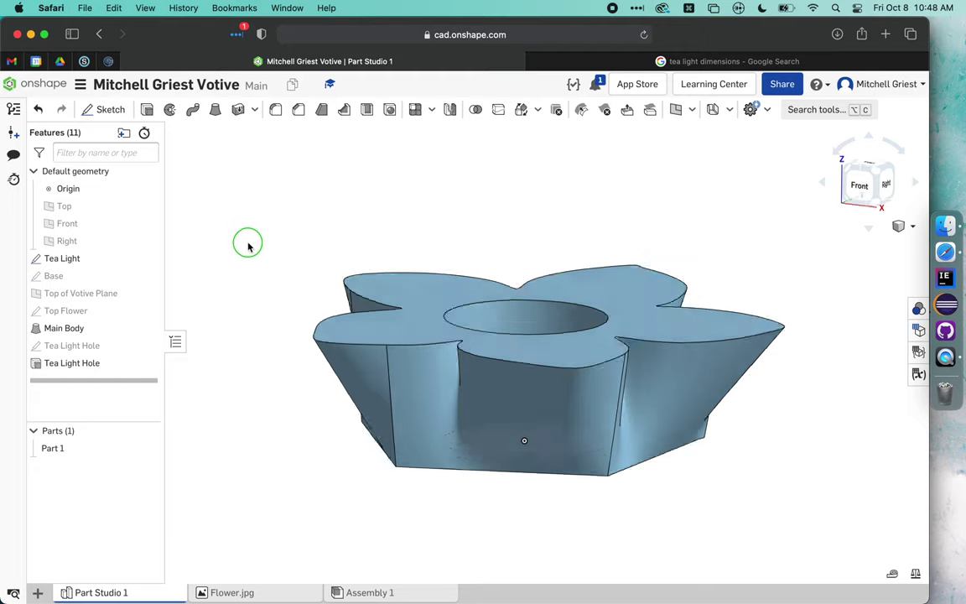
Hide the Tea Light sketch and select the rim edge of the tea-light hole.
{"action": "left_click", "coordinate": [149, 260]}
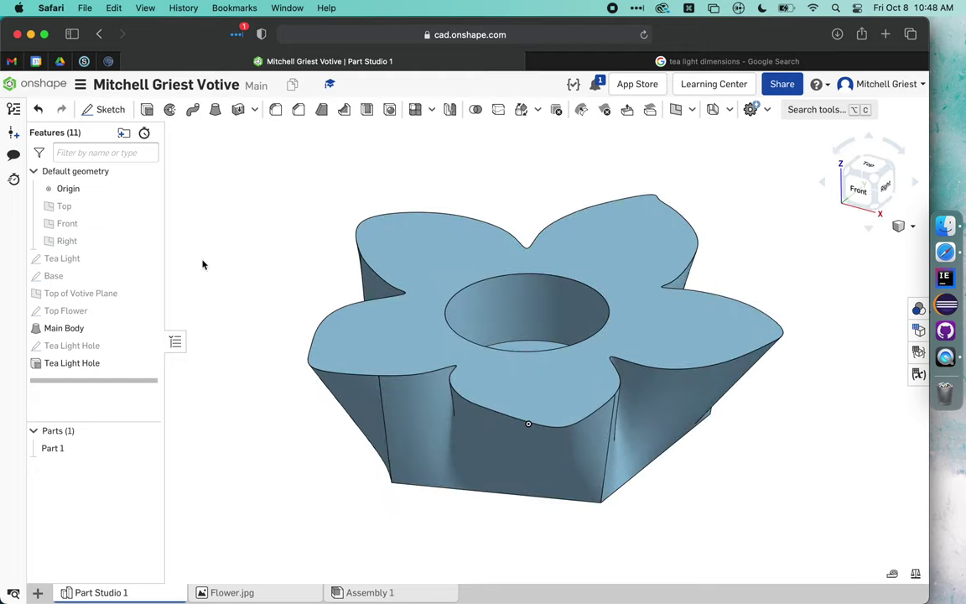
{"action": "mouse_move", "coordinate": [269, 264]}
{"action": "right_mouse_down"}
{"action": "mouse_move", "coordinate": [291, 314]}
{"action": "mouse_move", "coordinate": [313, 238]}
{"action": "mouse_move", "coordinate": [277, 214]}
{"action": "right_mouse_up"}
{"action": "left_click", "coordinate": [880, 188]}
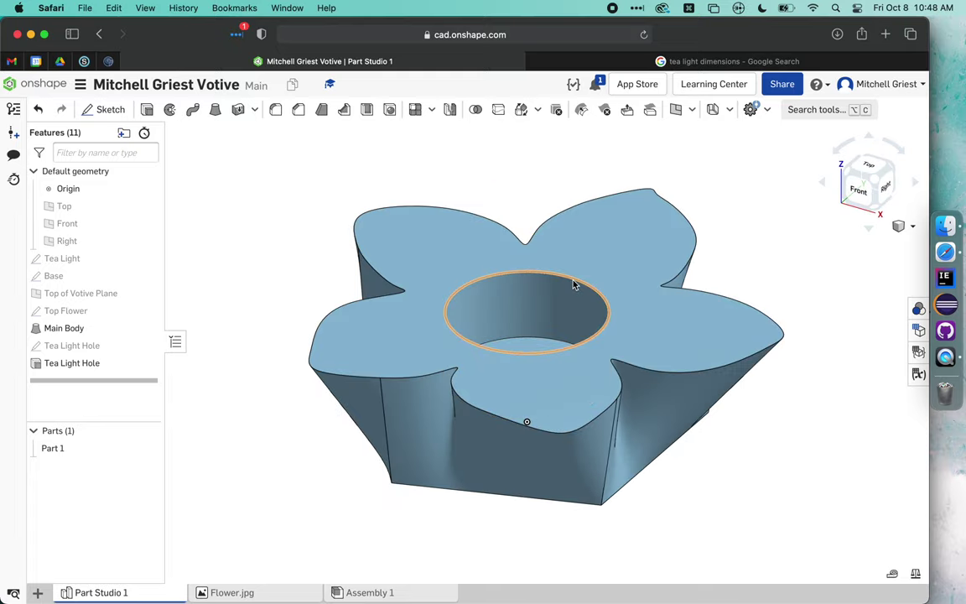
{"action": "left_click", "coordinate": [574, 282]}
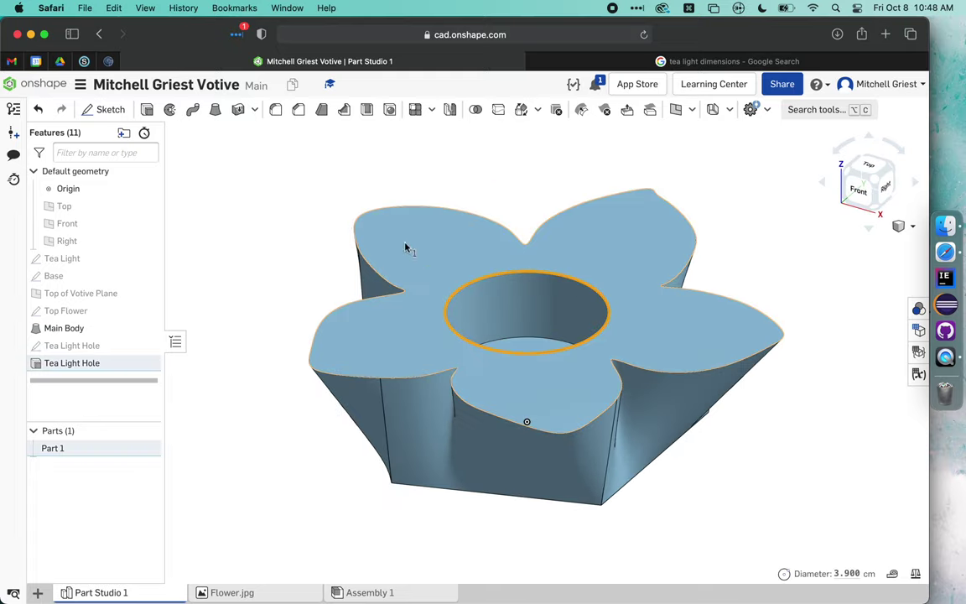
Chamfer the hole's rim edge with a 3 mm distance and inspect the result.
{"action": "left_click", "coordinate": [298, 111]}
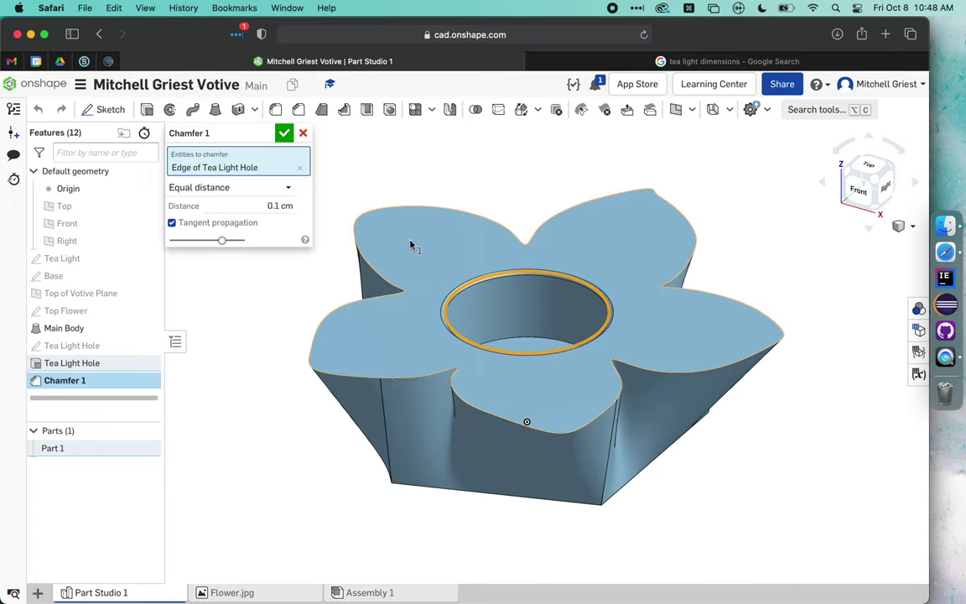
{"action": "left_click", "coordinate": [263, 210]}
{"action": "type", "text": "1 mm"}
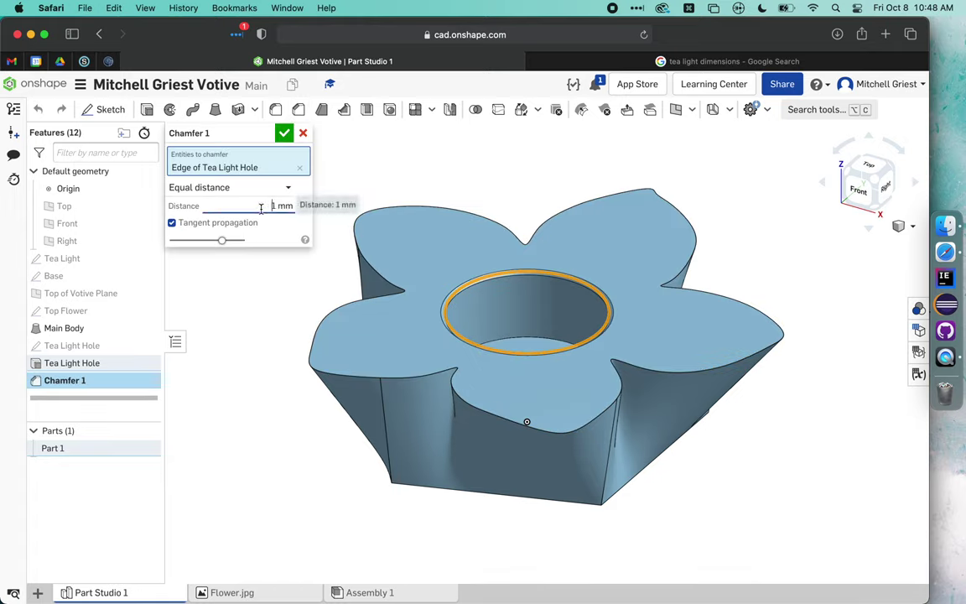
{"action": "key", "text": "ctrl+a"}
{"action": "type", "text": "5mm"}
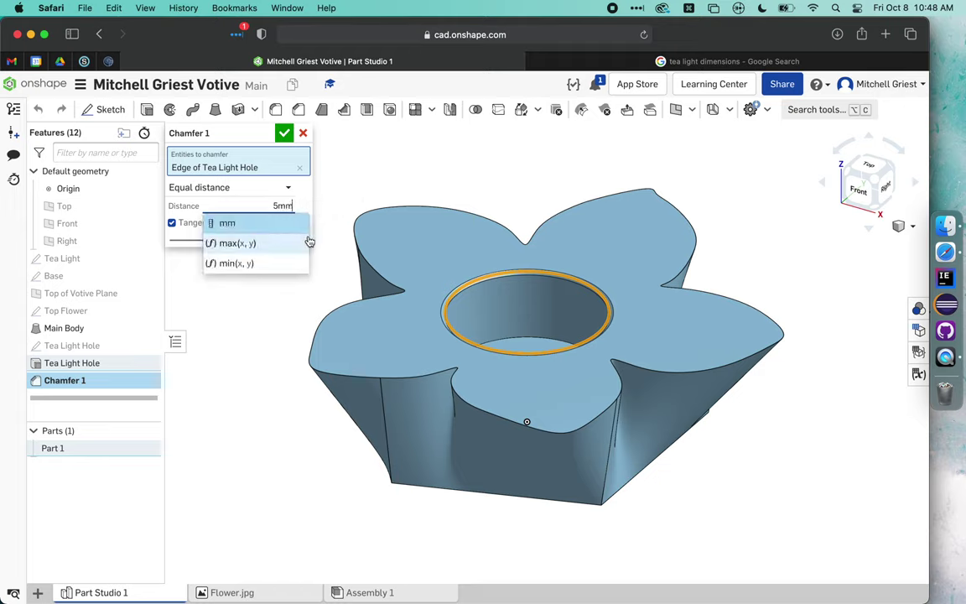
{"action": "key", "text": "Return"}
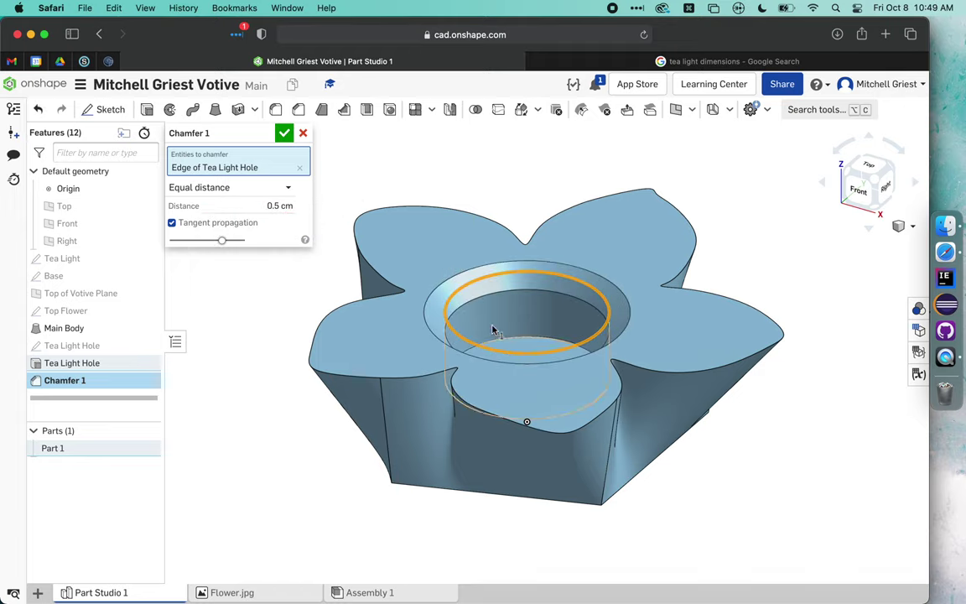
{"action": "left_click", "coordinate": [262, 207]}
{"action": "key", "text": "ctrl+a"}
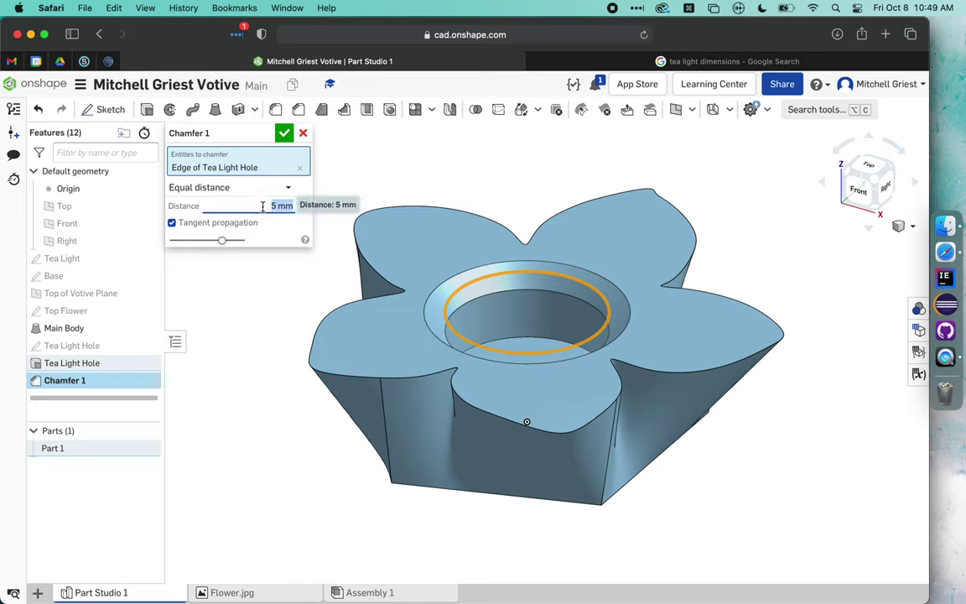
{"action": "type", "text": "3mm"}
{"action": "key", "text": "Return"}
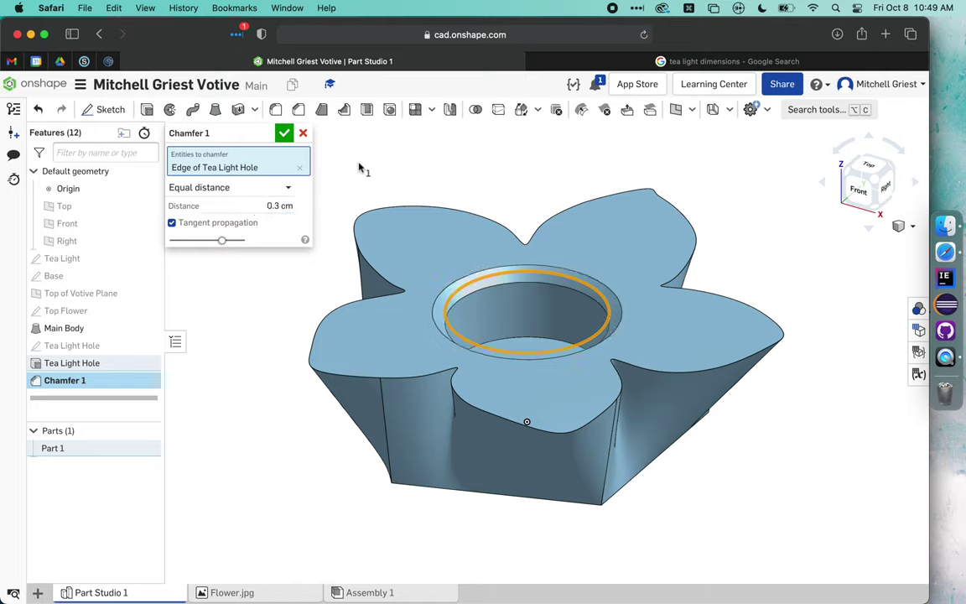
{"action": "left_click", "coordinate": [284, 133]}
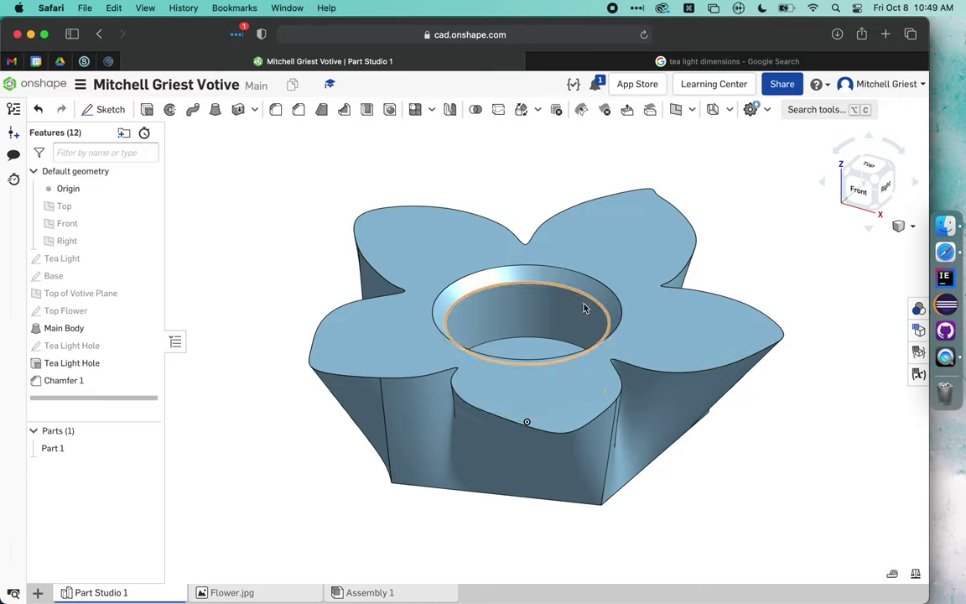
{"action": "right_click_drag", "start_coordinate": [286, 311], "coordinate": [302, 332]}
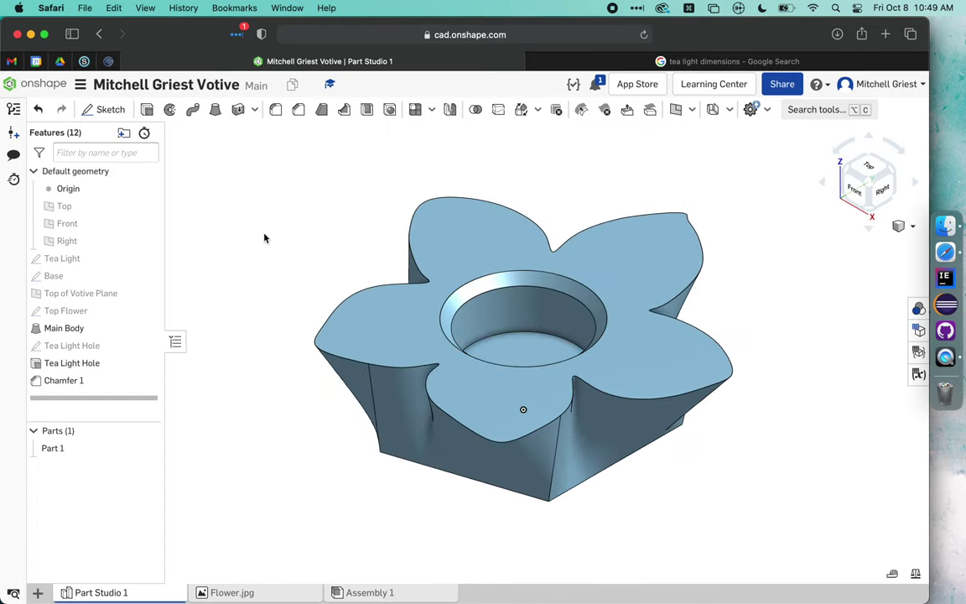
Rename Part 1 to the owner's name followed by Votive, then reopen its options to export.
{"action": "right_click", "coordinate": [95, 456]}
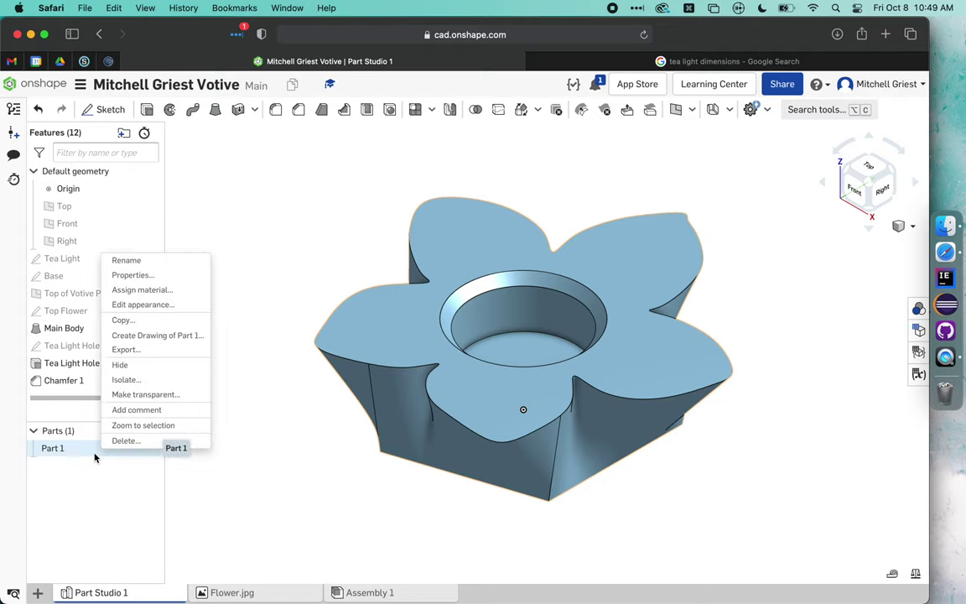
{"action": "left_click", "coordinate": [159, 263]}
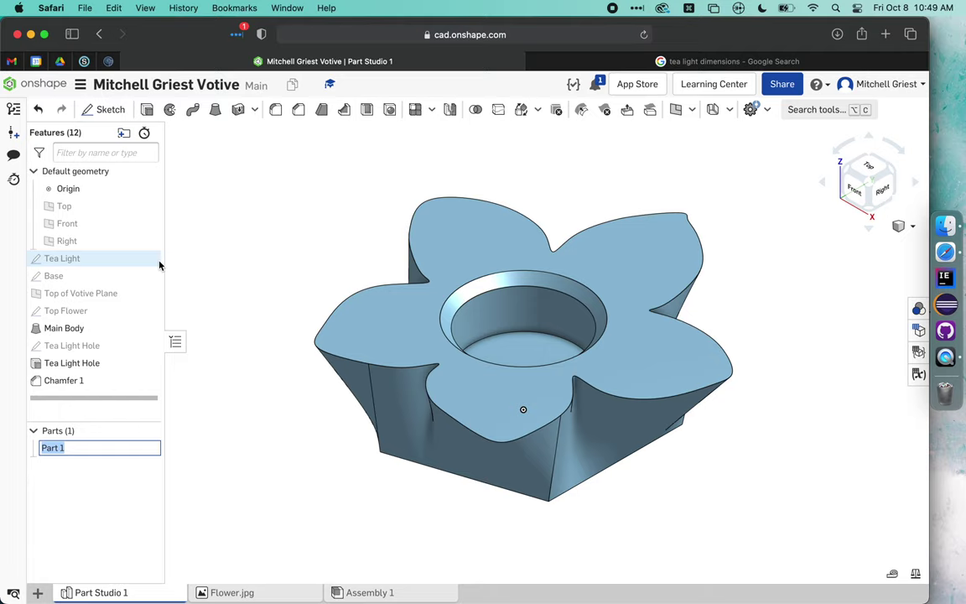
{"action": "type", "text": "Mitchell Gries"}
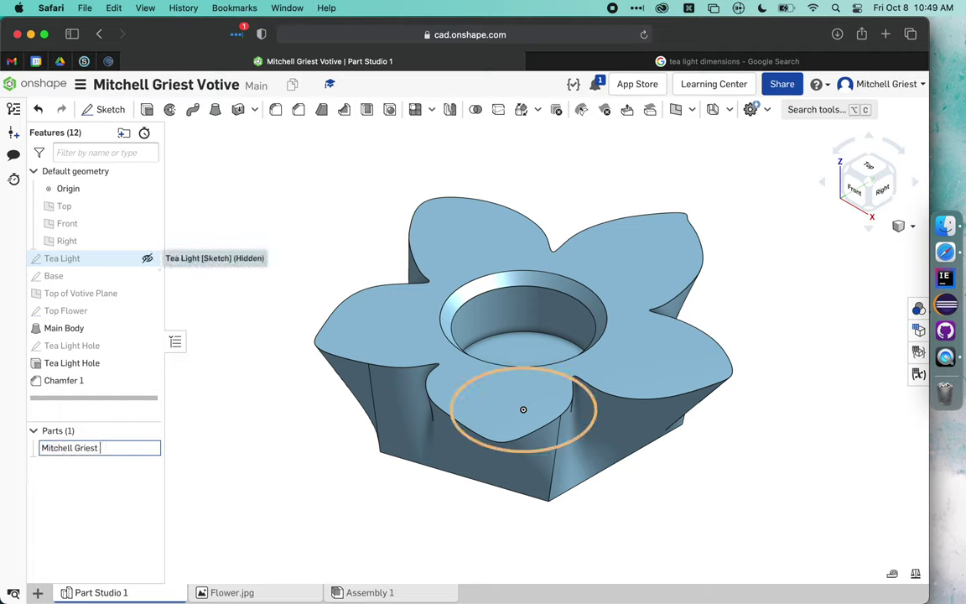
{"action": "key", "text": "Return"}
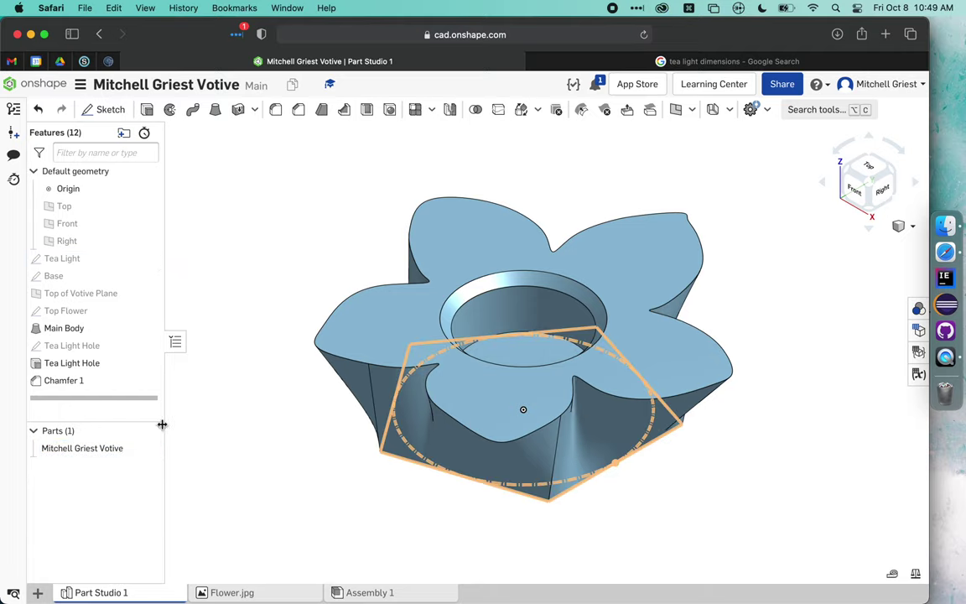
{"action": "right_click", "coordinate": [108, 449]}
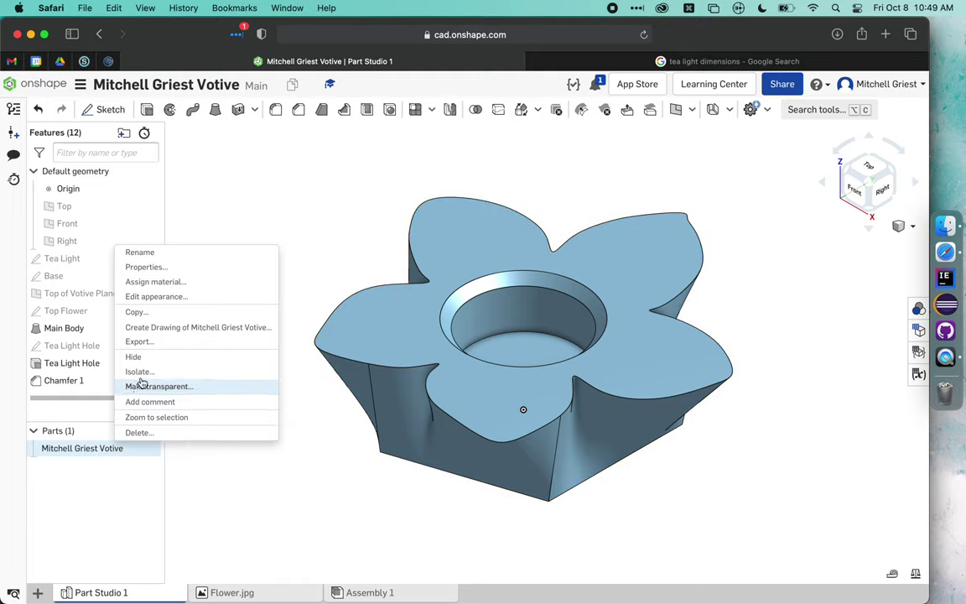
{"action": "key", "text": "Escape"}
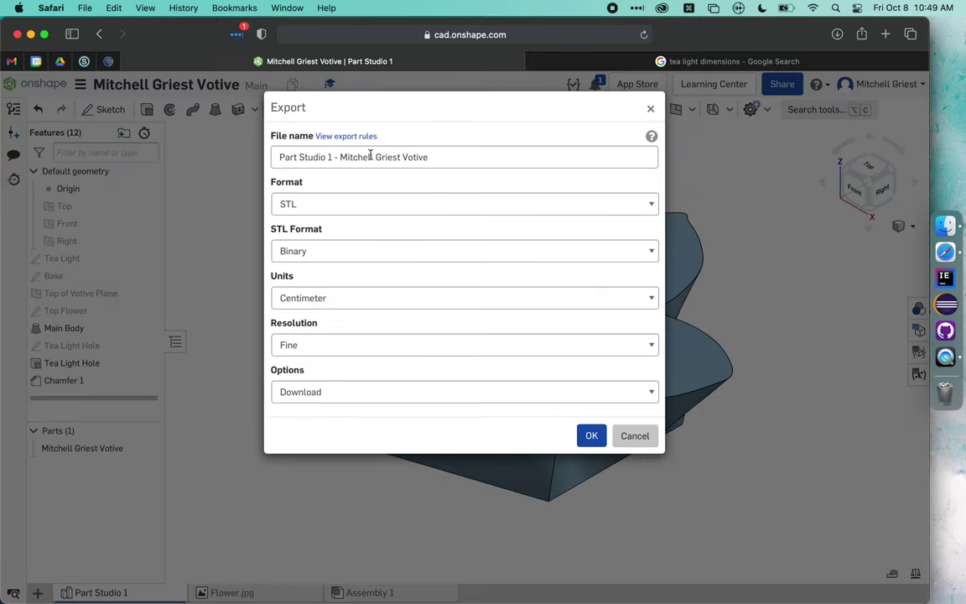
Remove the 'Part Studio 1 - ' prefix from the file name and export as STL.
{"action": "left_click", "coordinate": [339, 157]}
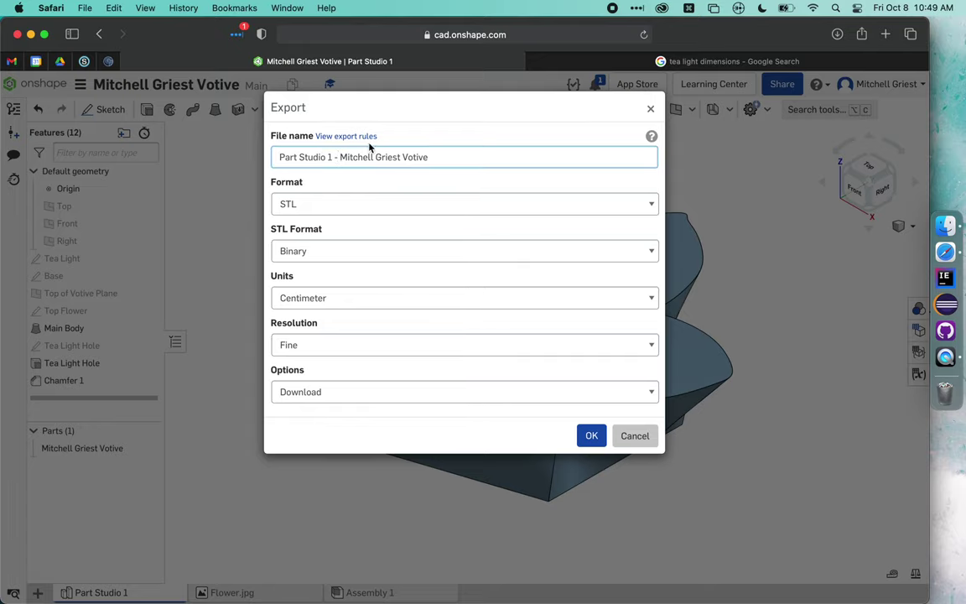
{"action": "key", "text": "shift+super+Left"}
{"action": "key", "text": "BackSpace"}
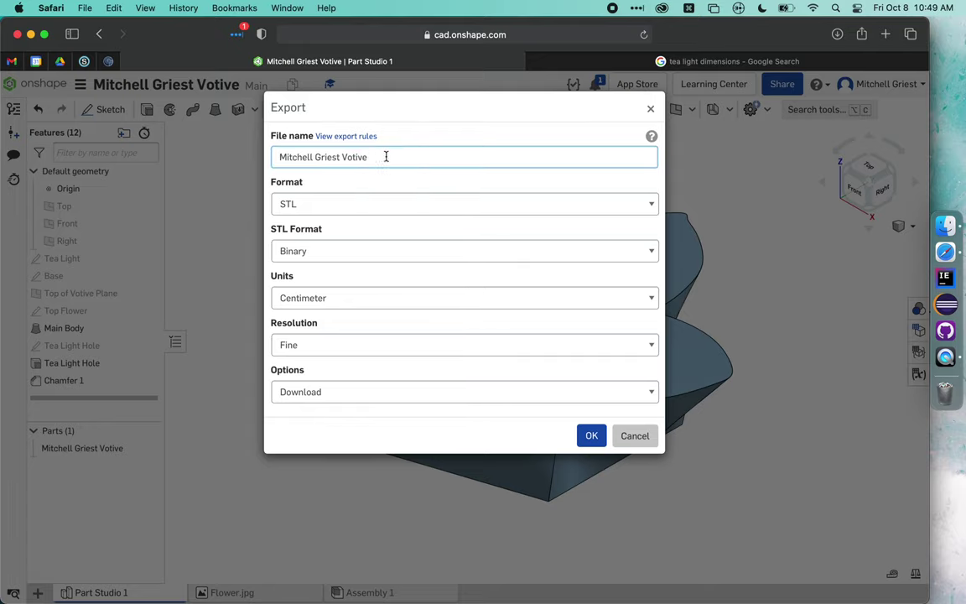
{"action": "left_click", "coordinate": [341, 204]}
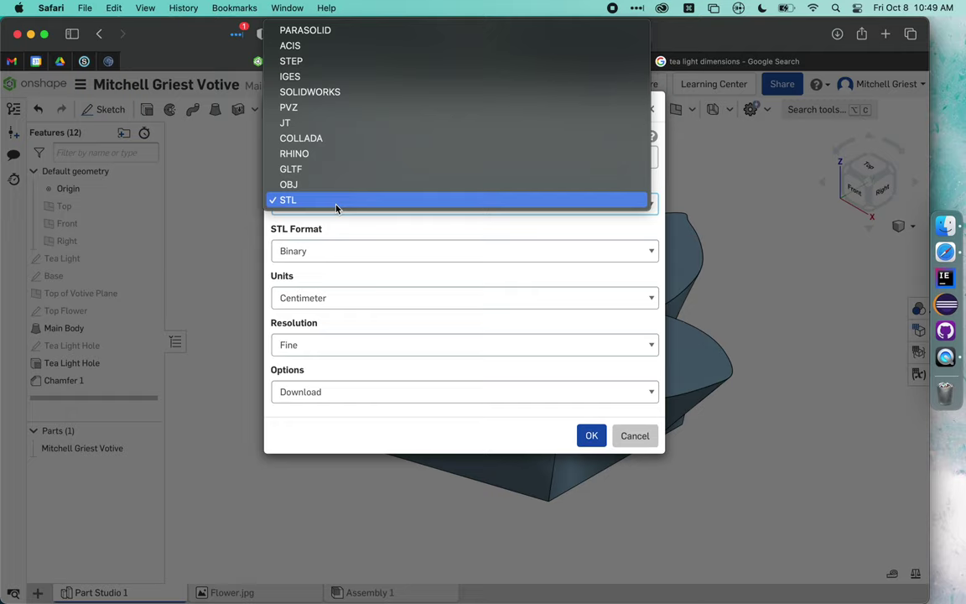
{"action": "left_click", "coordinate": [335, 201]}
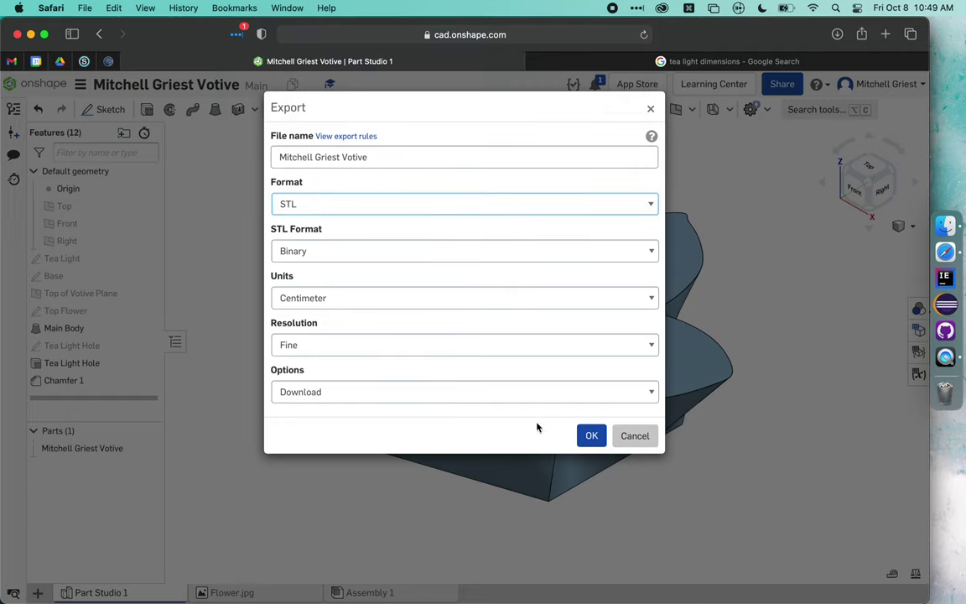
{"action": "left_click", "coordinate": [591, 435]}
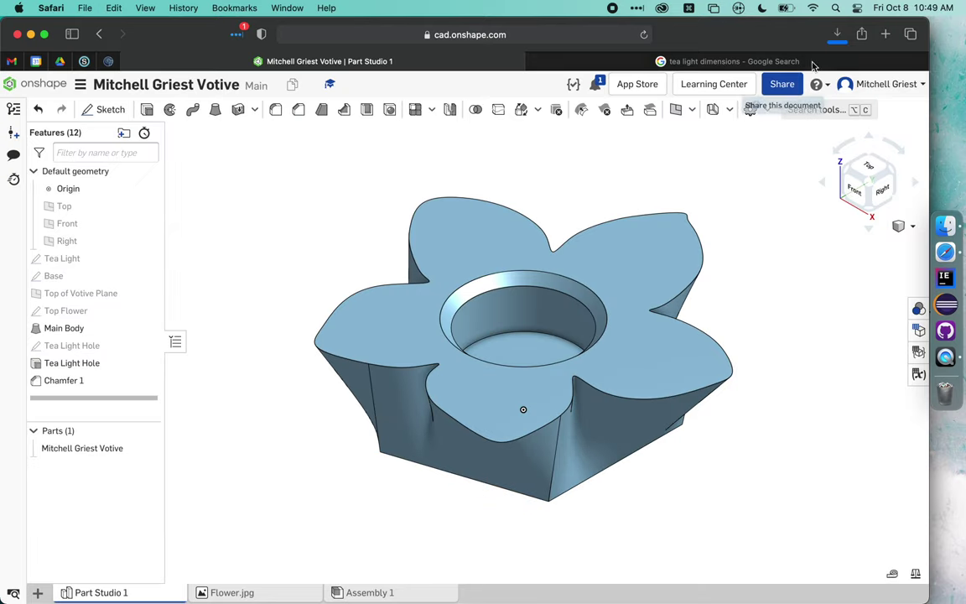
{"action": "left_click", "coordinate": [945, 225]}
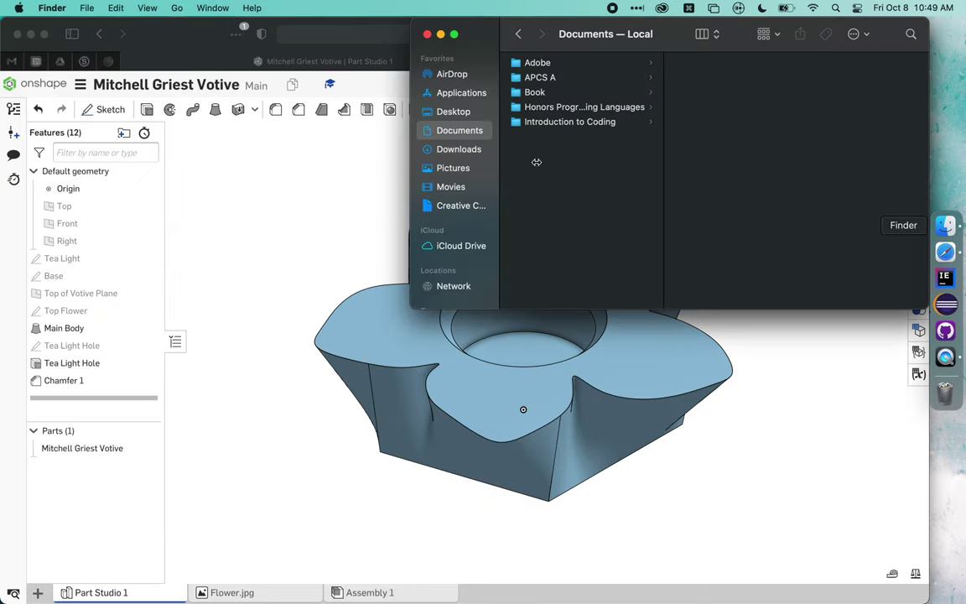
Show Downloads, select the exported votive STL, and force quit Xcode.
{"action": "left_click", "coordinate": [451, 149]}
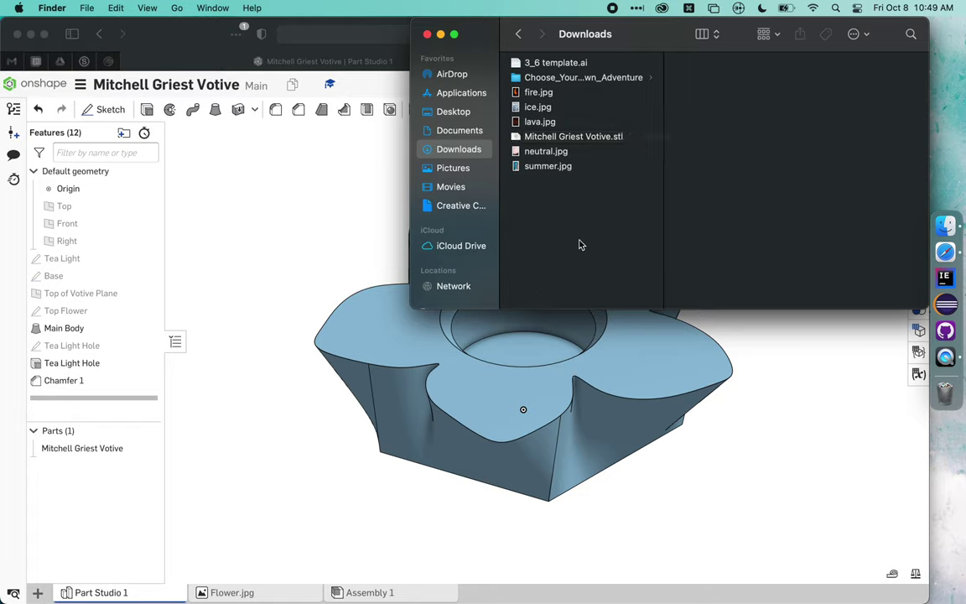
{"action": "left_click", "coordinate": [591, 139]}
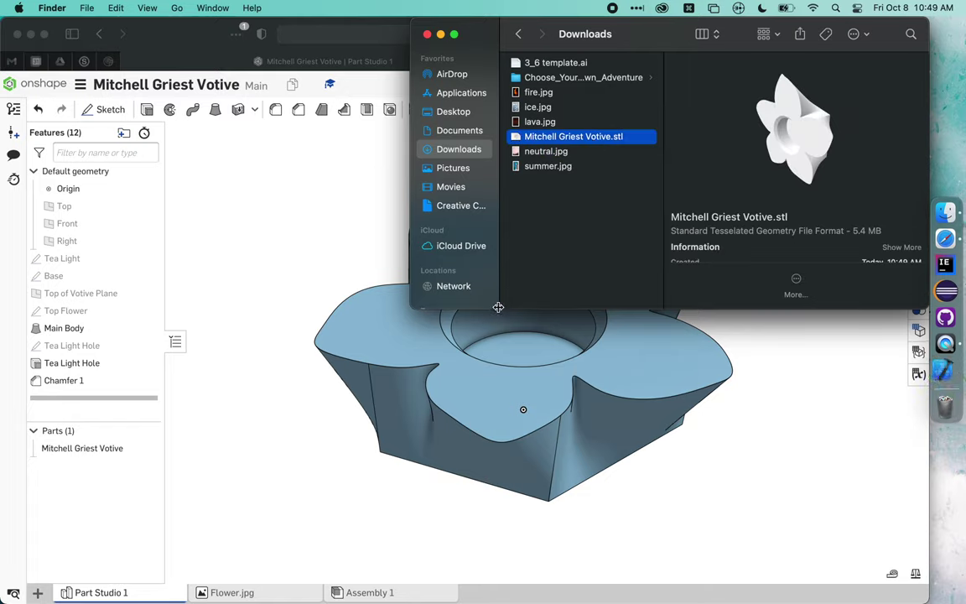
{"action": "right_click", "coordinate": [945, 374]}
{"action": "left_click", "coordinate": [777, 584]}
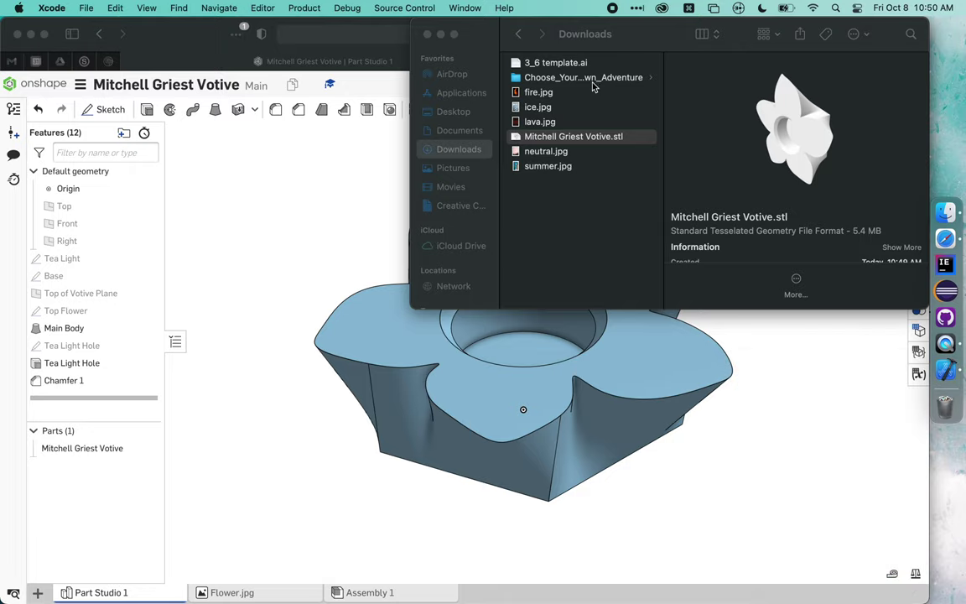
Preview and rotate the STL in Quick Look, then return to the Onshape model.
{"action": "left_click", "coordinate": [585, 136]}
{"action": "key", "text": "space"}
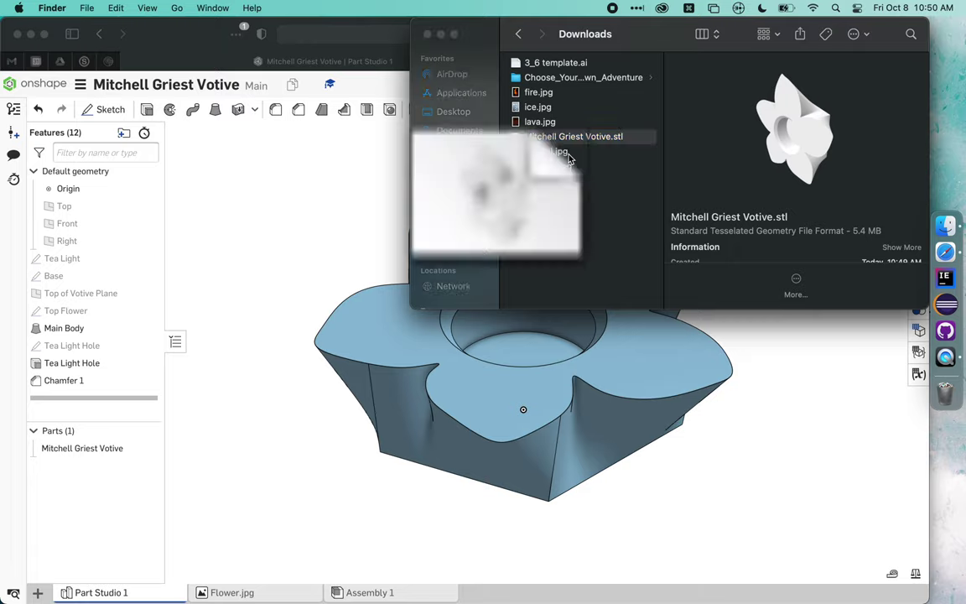
{"action": "left_click_drag", "start_coordinate": [488, 225], "coordinate": [514, 142]}
{"action": "key", "text": "space"}
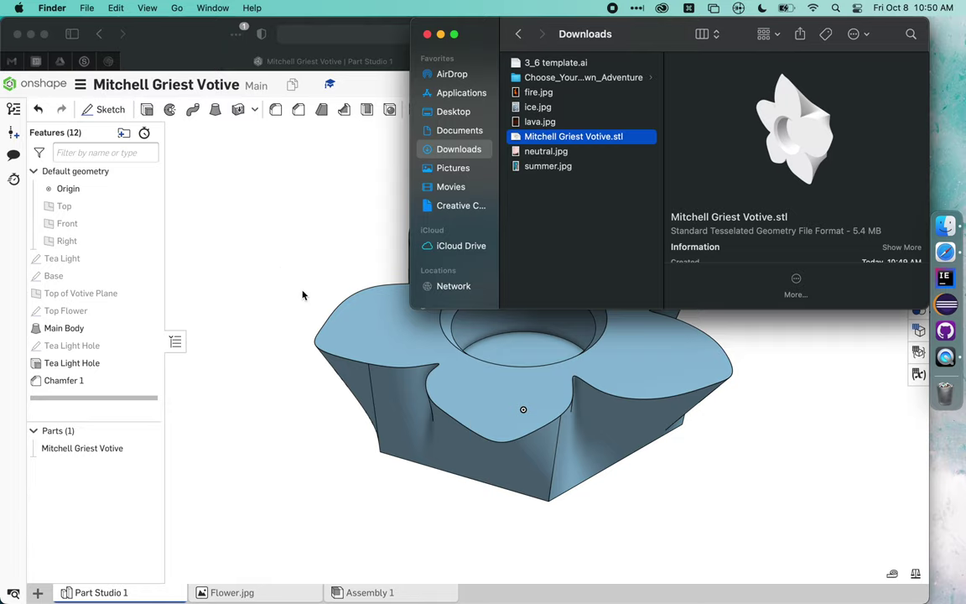
{"action": "left_click", "coordinate": [269, 235]}
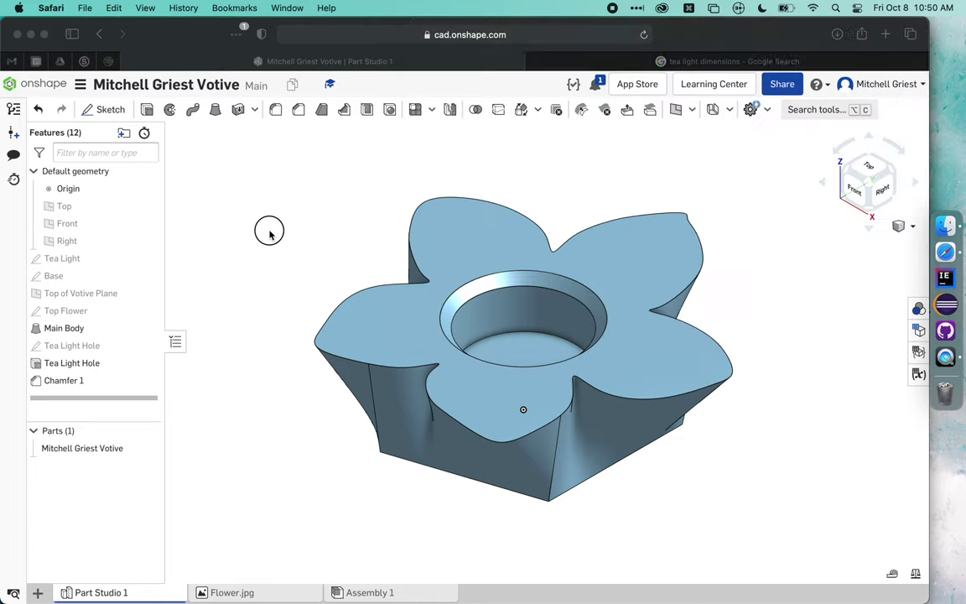
{"action": "left_click", "coordinate": [615, 501]}
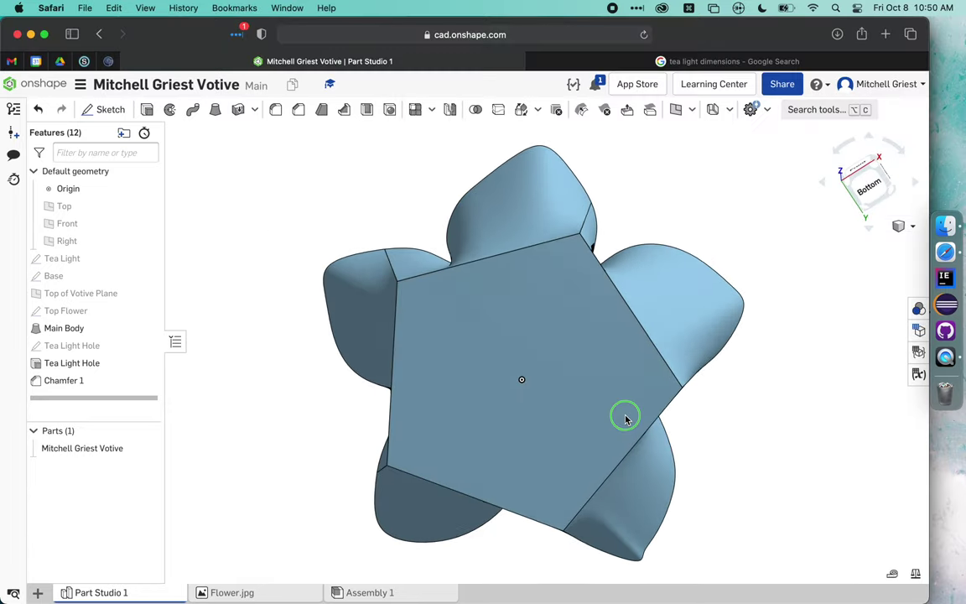